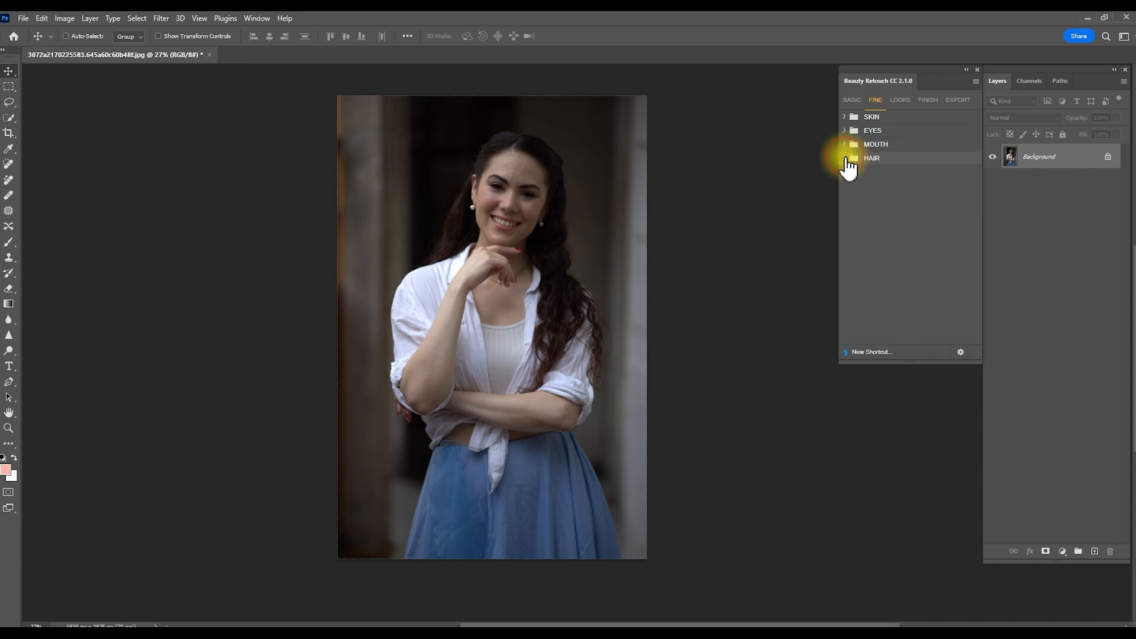
Review the options in the Looks, Finish and Export sections of the Beauty Retouch plugin.
{"action": "left_click", "coordinate": [896, 107]}
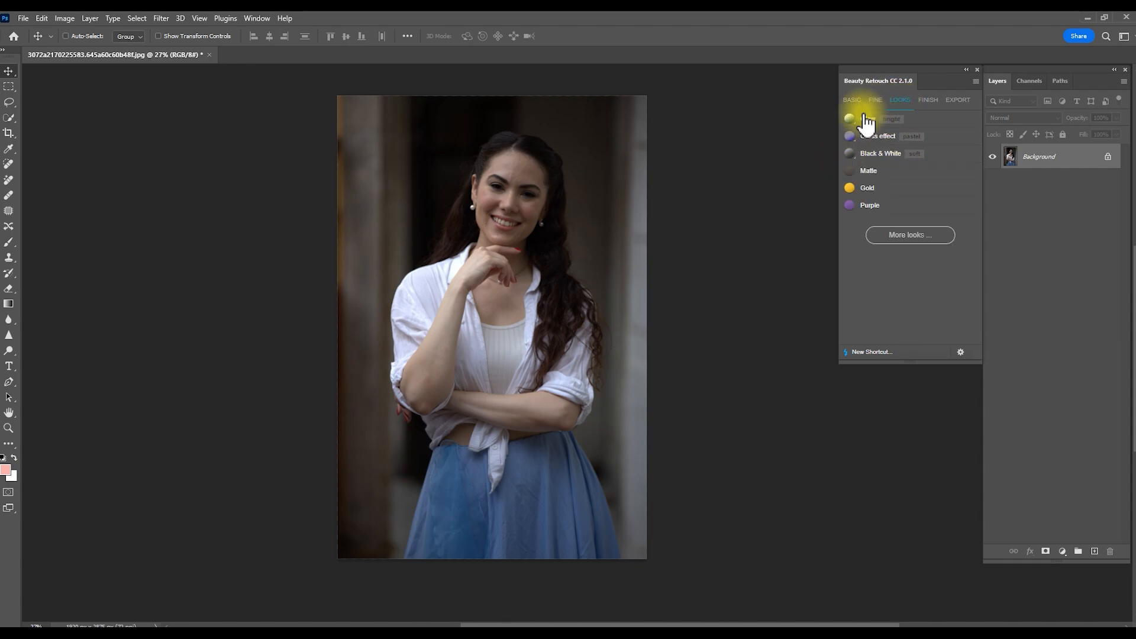
{"action": "left_click", "coordinate": [930, 101]}
{"action": "left_click", "coordinate": [868, 137]}
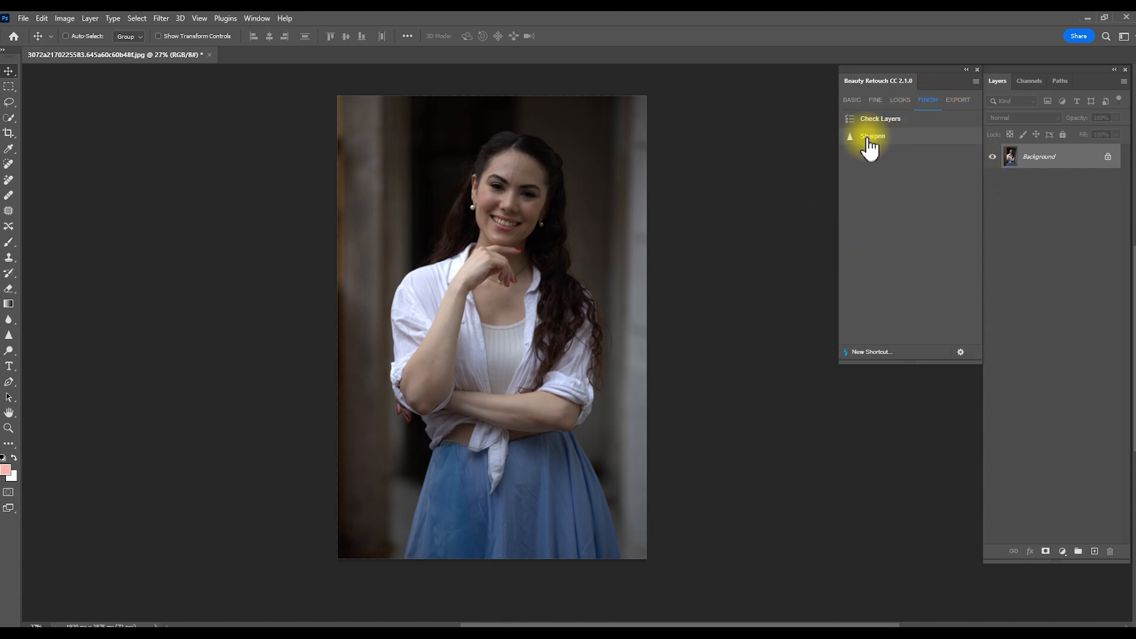
{"action": "left_click", "coordinate": [958, 101]}
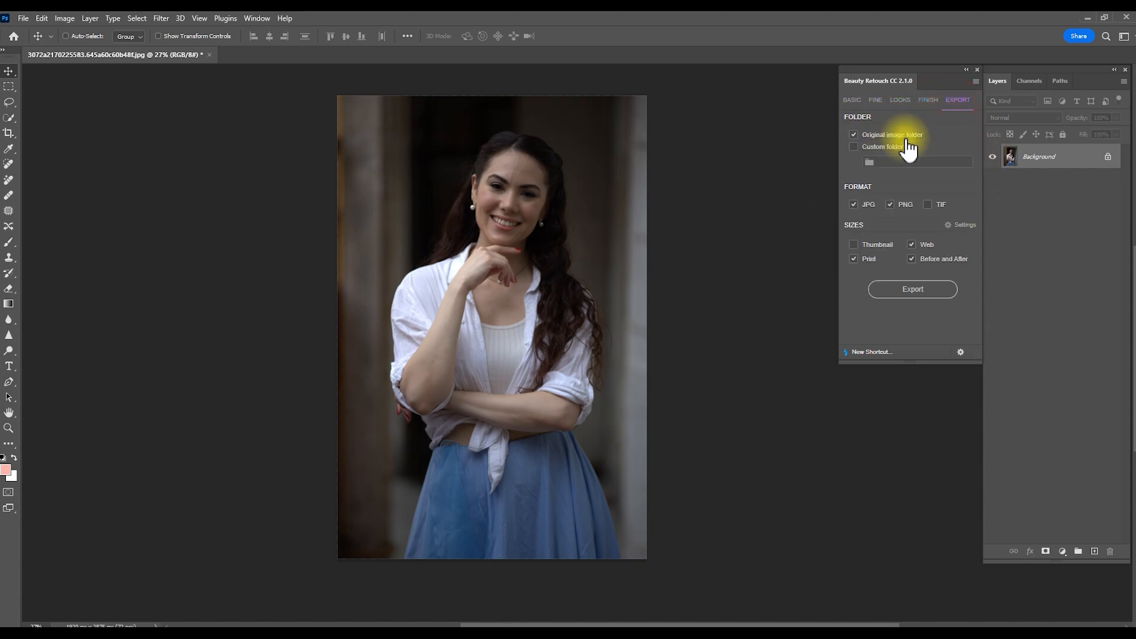
Open the portrait in Liquify from the Basic retouch tools and activate the Face tool on the woman's face.
{"action": "left_click", "coordinate": [852, 101]}
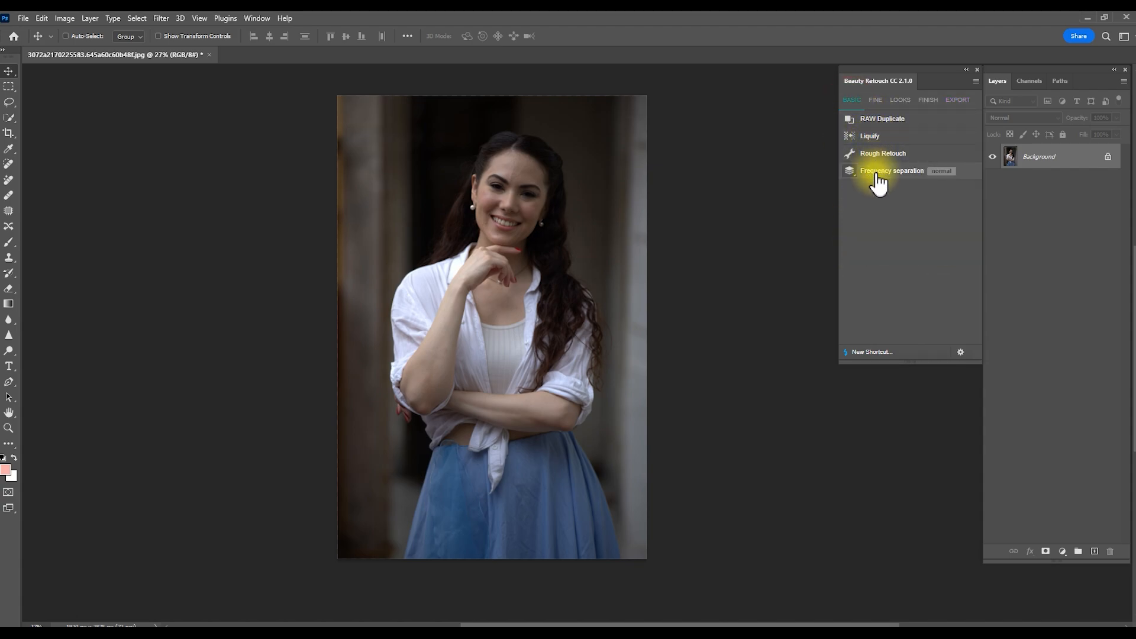
{"action": "left_click", "coordinate": [870, 135]}
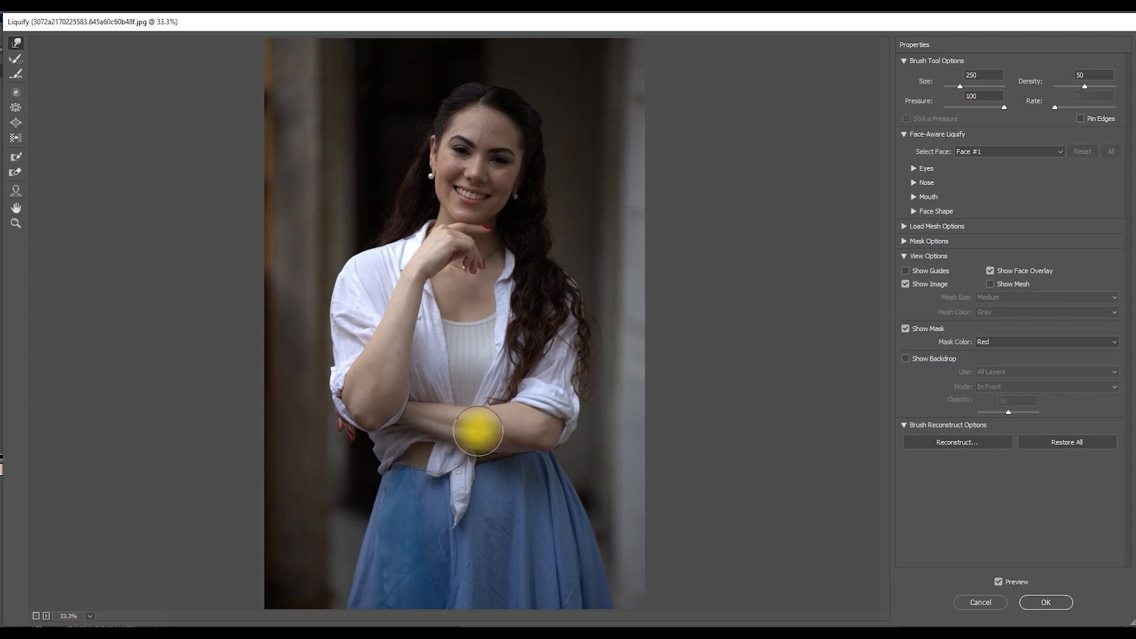
{"action": "scroll", "coordinate": [421, 264], "scroll_direction": "up", "scroll_amount": 2}
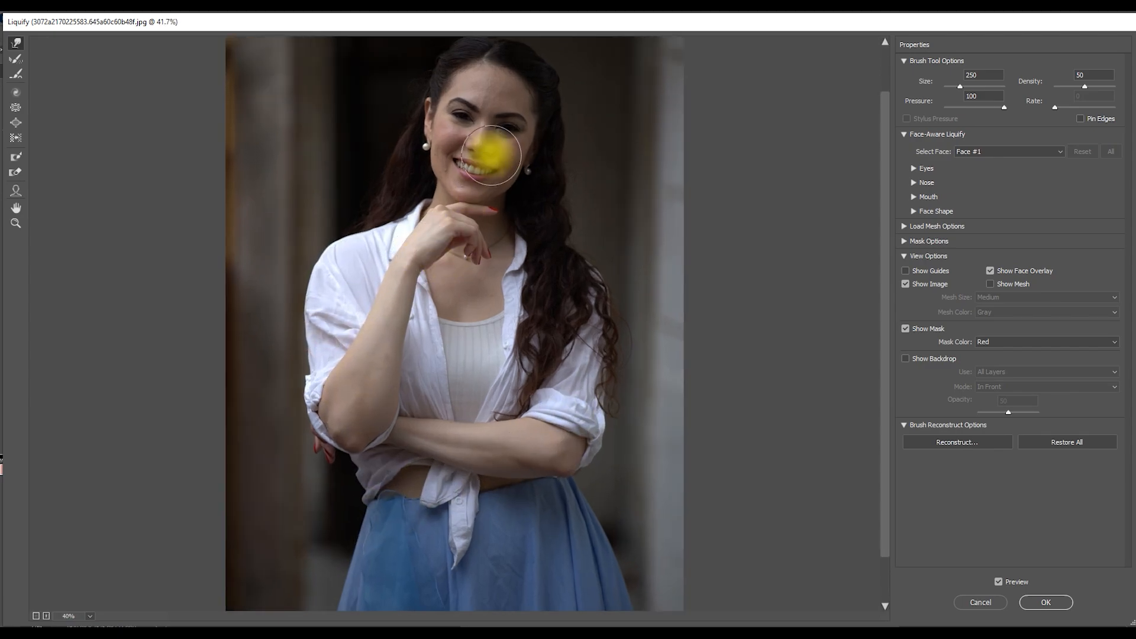
{"action": "scroll", "coordinate": [490, 155], "scroll_direction": "up", "scroll_amount": 5}
{"action": "left_click_drag", "start_coordinate": [483, 108], "coordinate": [472, 375]}
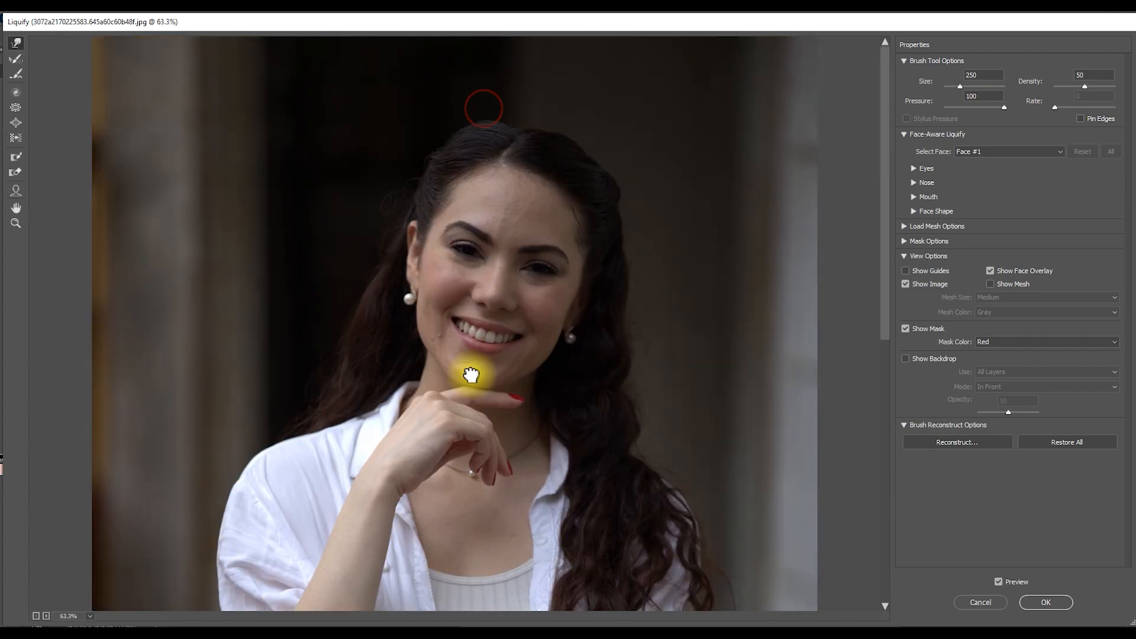
{"action": "scroll", "coordinate": [505, 256], "scroll_direction": "up", "scroll_amount": 1}
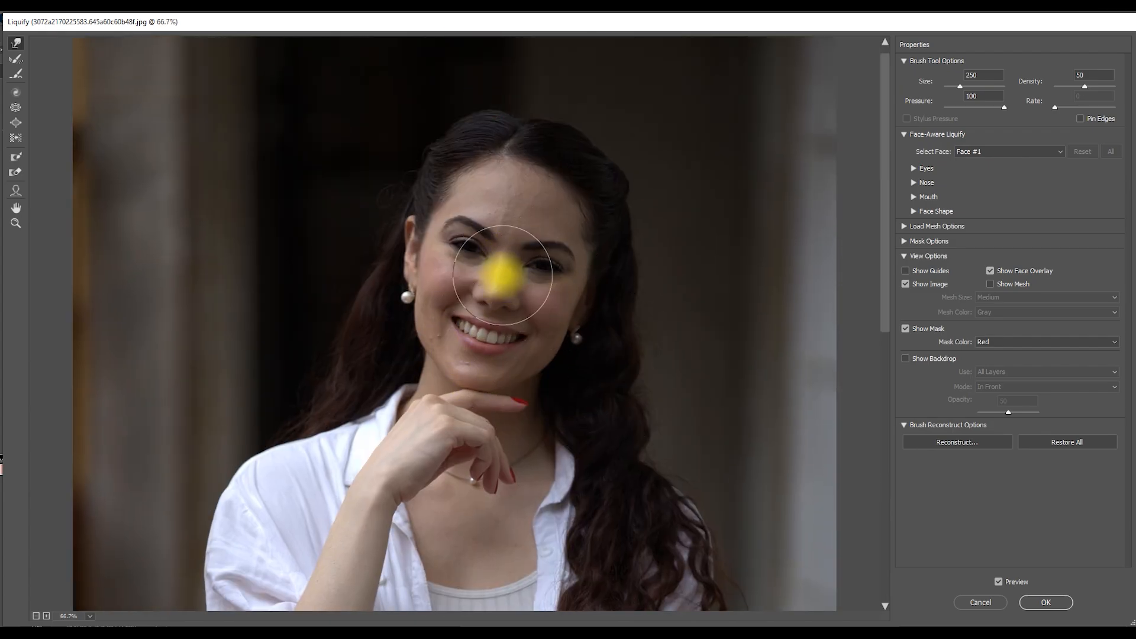
{"action": "left_click", "coordinate": [13, 48]}
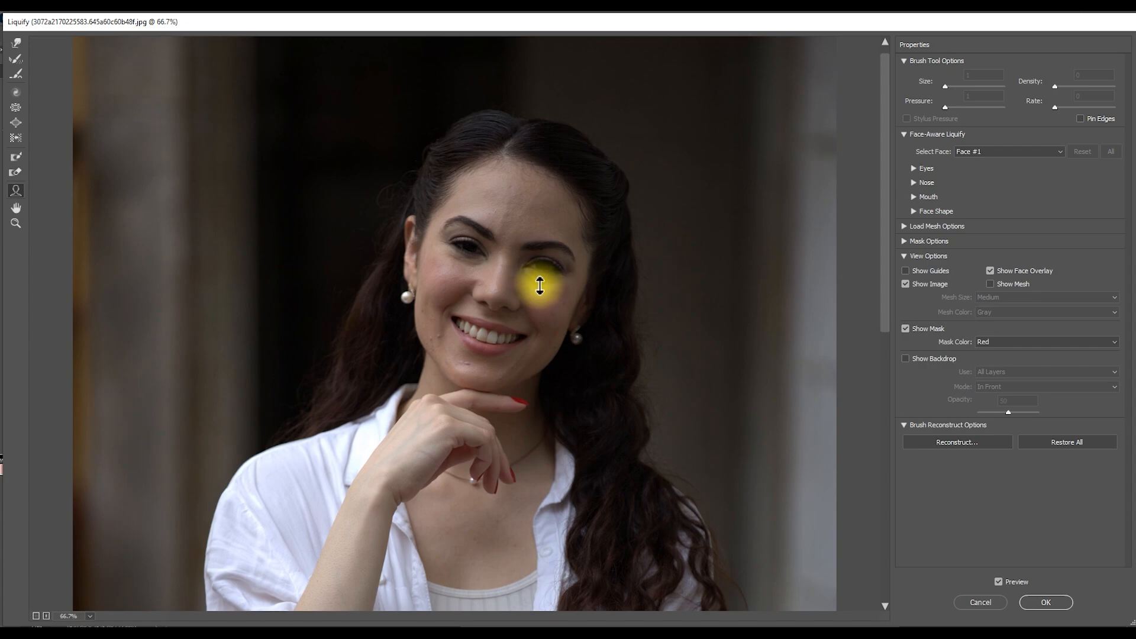
Reshape the face with eye heights of 57 and 59, mouth width -28 and smile -23.
{"action": "left_click_drag", "start_coordinate": [540, 288], "coordinate": [540, 269]}
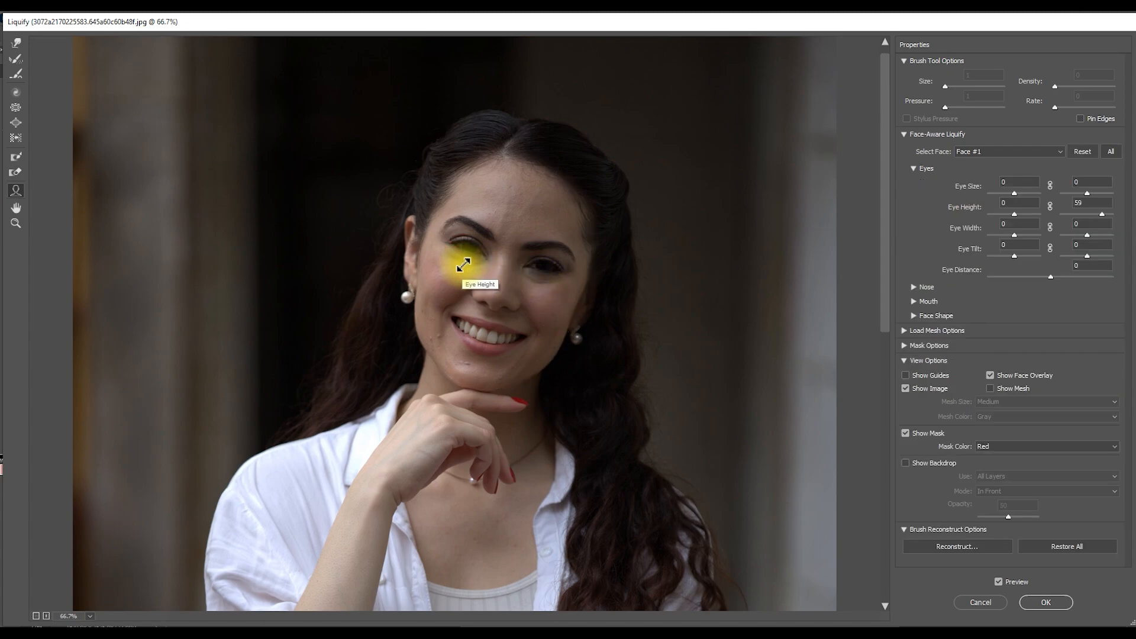
{"action": "left_click_drag", "start_coordinate": [464, 266], "coordinate": [463, 248]}
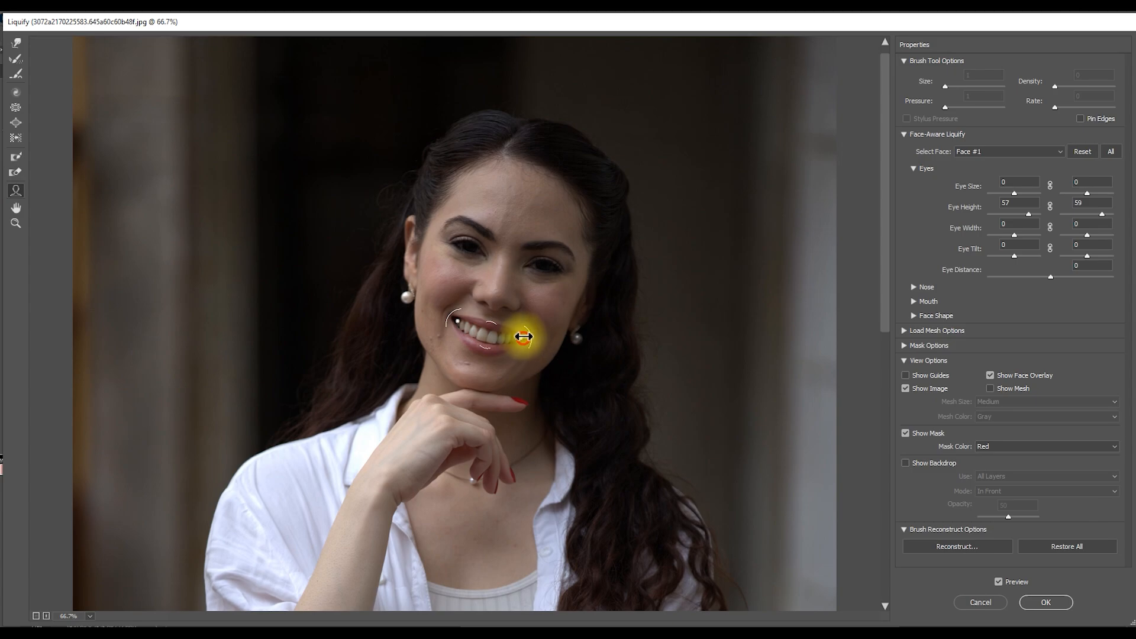
{"action": "left_click_drag", "start_coordinate": [521, 353], "coordinate": [519, 352]}
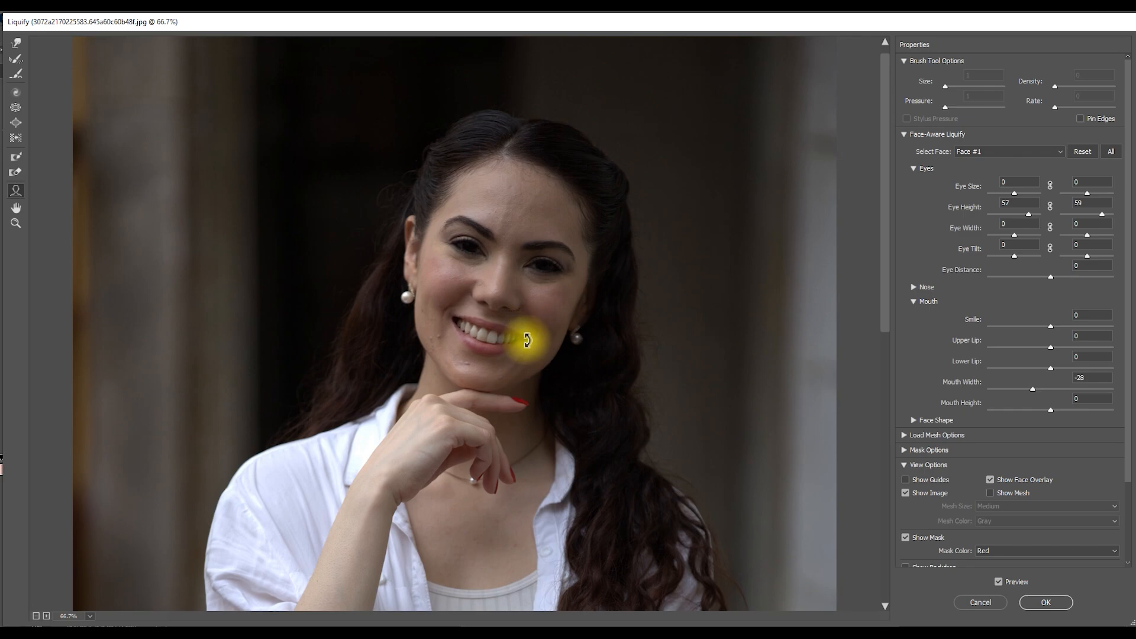
{"action": "left_click_drag", "start_coordinate": [528, 341], "coordinate": [531, 355]}
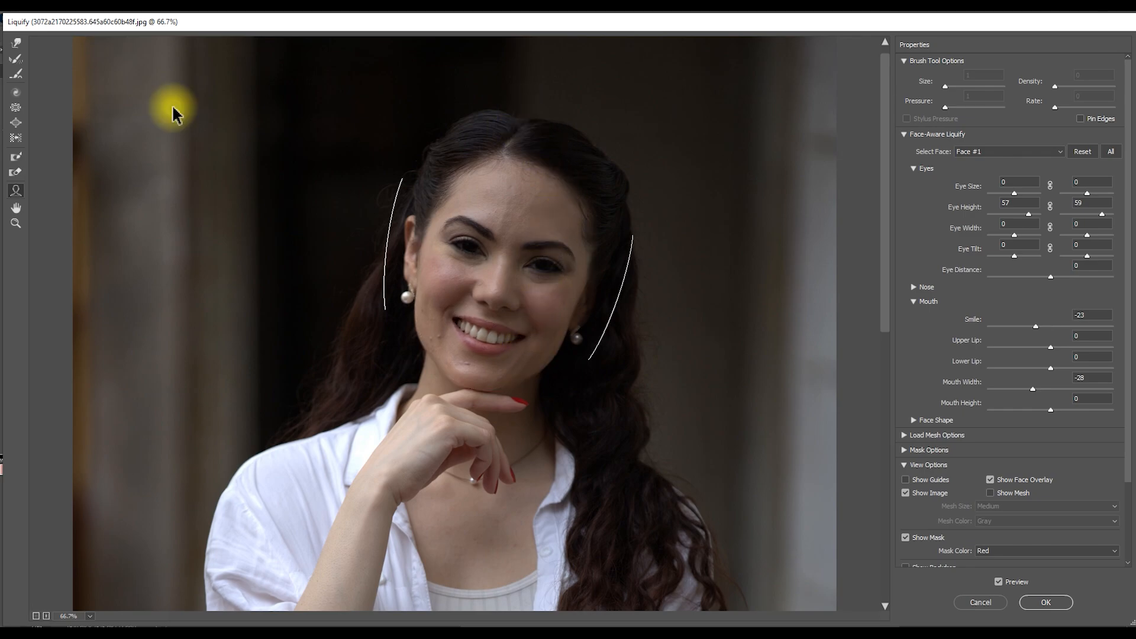
Push the hair outward around the crown of the head with the Forward Warp tool at size 250.
{"action": "left_click", "coordinate": [16, 43]}
{"action": "left_click_drag", "start_coordinate": [563, 145], "coordinate": [515, 108]}
{"action": "left_click_drag", "start_coordinate": [604, 145], "coordinate": [605, 139]}
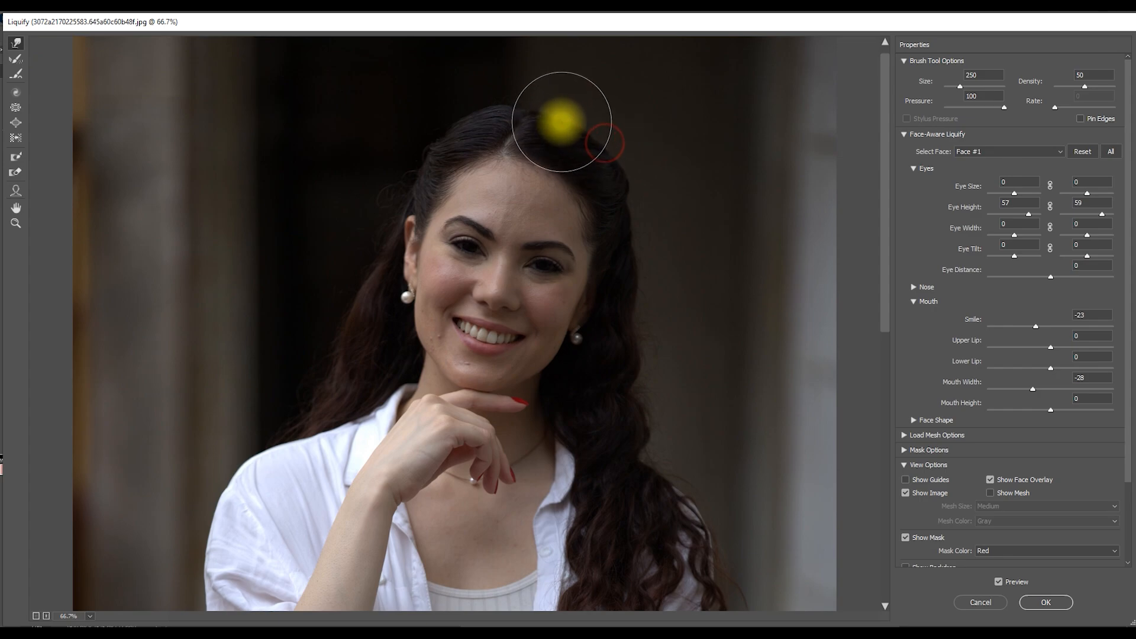
{"action": "left_click_drag", "start_coordinate": [468, 113], "coordinate": [468, 111]}
{"action": "left_click_drag", "start_coordinate": [585, 130], "coordinate": [582, 125]}
{"action": "left_click_drag", "start_coordinate": [613, 170], "coordinate": [618, 170]}
Add volume to the long hair beside her left cheek and shoulder with Forward Warp, and apply the Liquify changes.
{"action": "left_click_drag", "start_coordinate": [627, 263], "coordinate": [637, 203]}
{"action": "left_click_drag", "start_coordinate": [623, 385], "coordinate": [629, 347]}
{"action": "left_click_drag", "start_coordinate": [641, 300], "coordinate": [637, 270]}
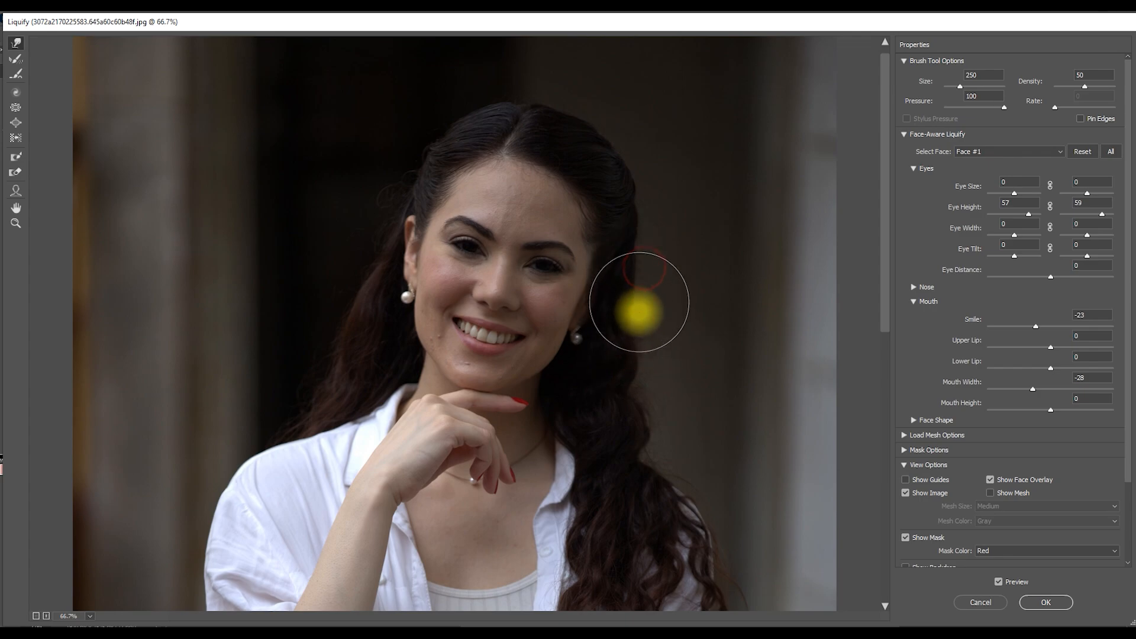
{"action": "mouse_move", "coordinate": [652, 377]}
{"action": "left_mouse_down"}
{"action": "mouse_move", "coordinate": [649, 385]}
{"action": "mouse_move", "coordinate": [647, 363]}
{"action": "mouse_move", "coordinate": [647, 446]}
{"action": "left_mouse_up"}
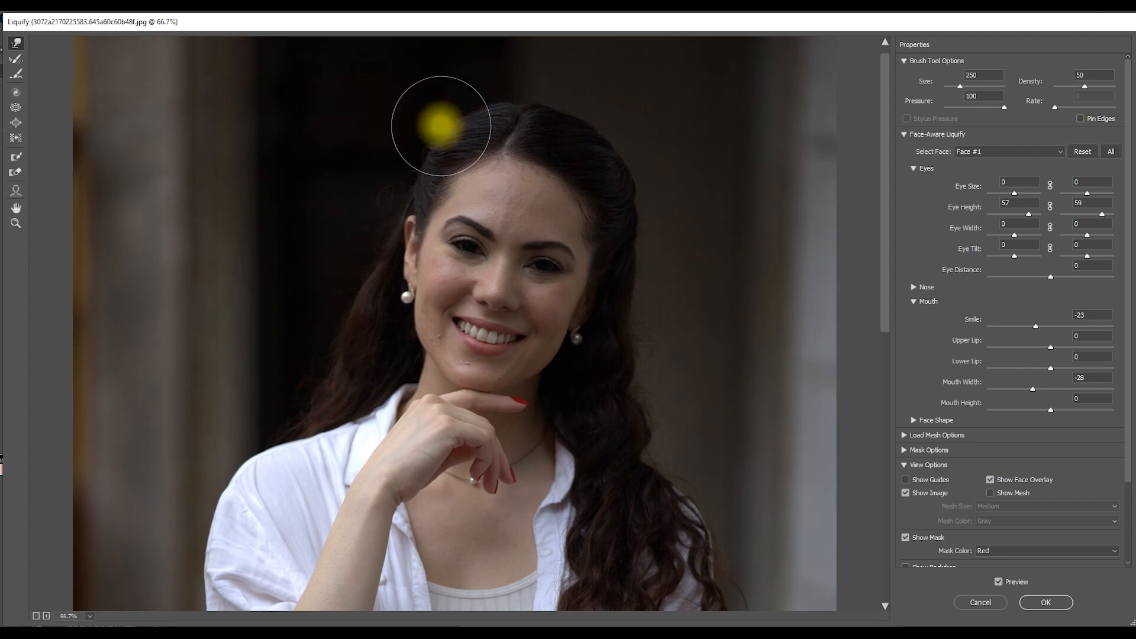
{"action": "scroll", "coordinate": [532, 237], "scroll_direction": "down", "scroll_amount": 4}
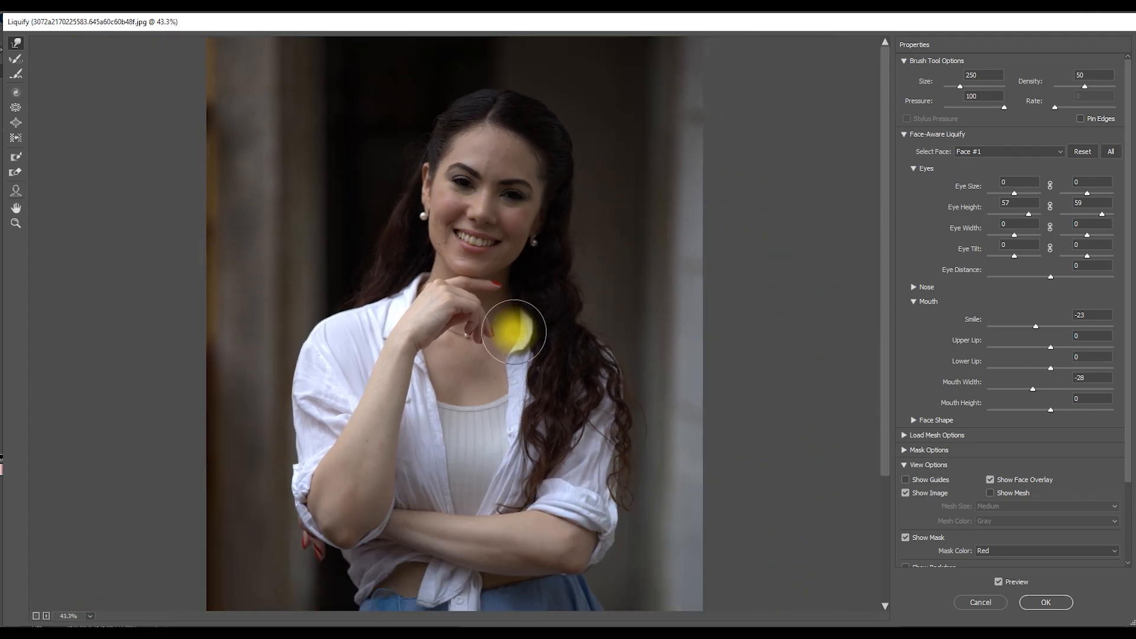
{"action": "left_click", "coordinate": [1056, 601]}
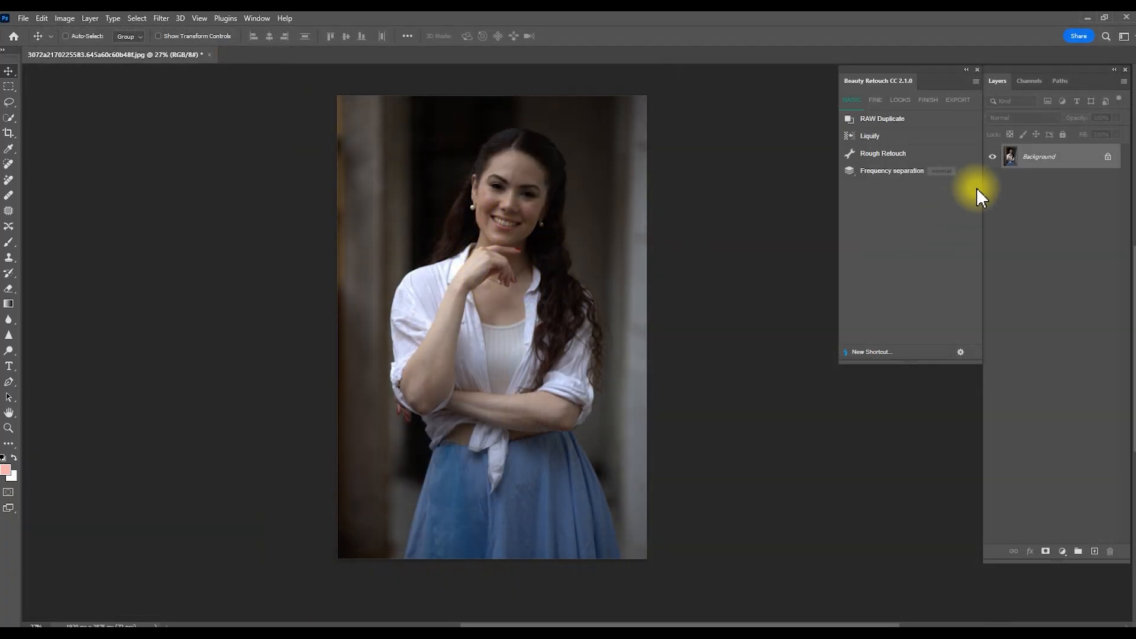
{"action": "scroll", "coordinate": [559, 202], "scroll_direction": "up", "scroll_amount": 1}
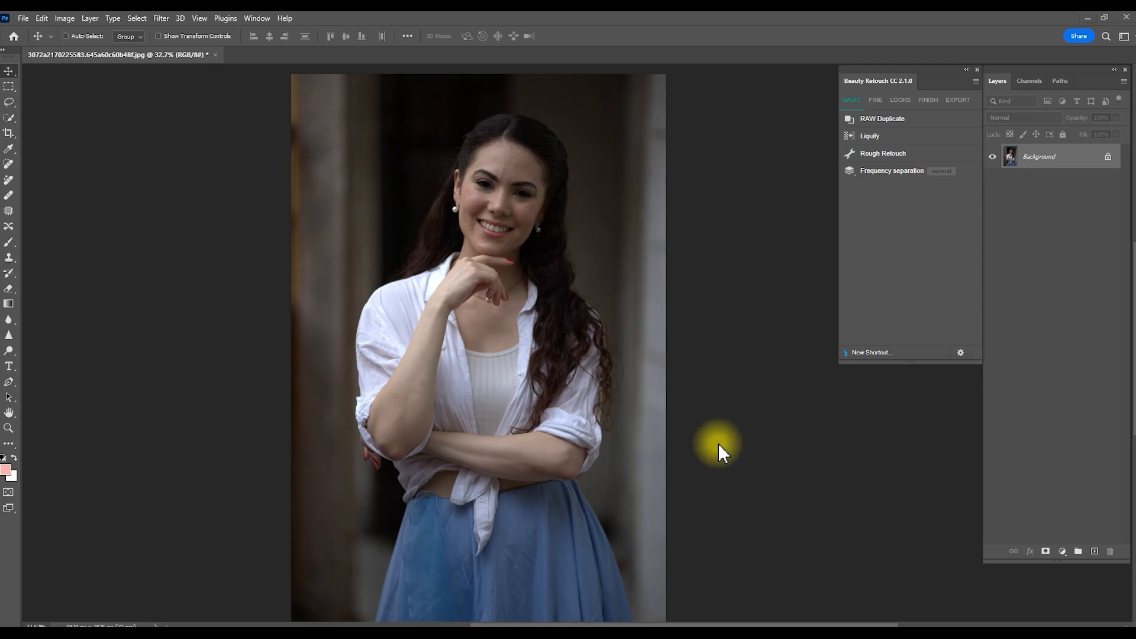
{"action": "scroll", "coordinate": [495, 200], "scroll_direction": "up", "scroll_amount": 5}
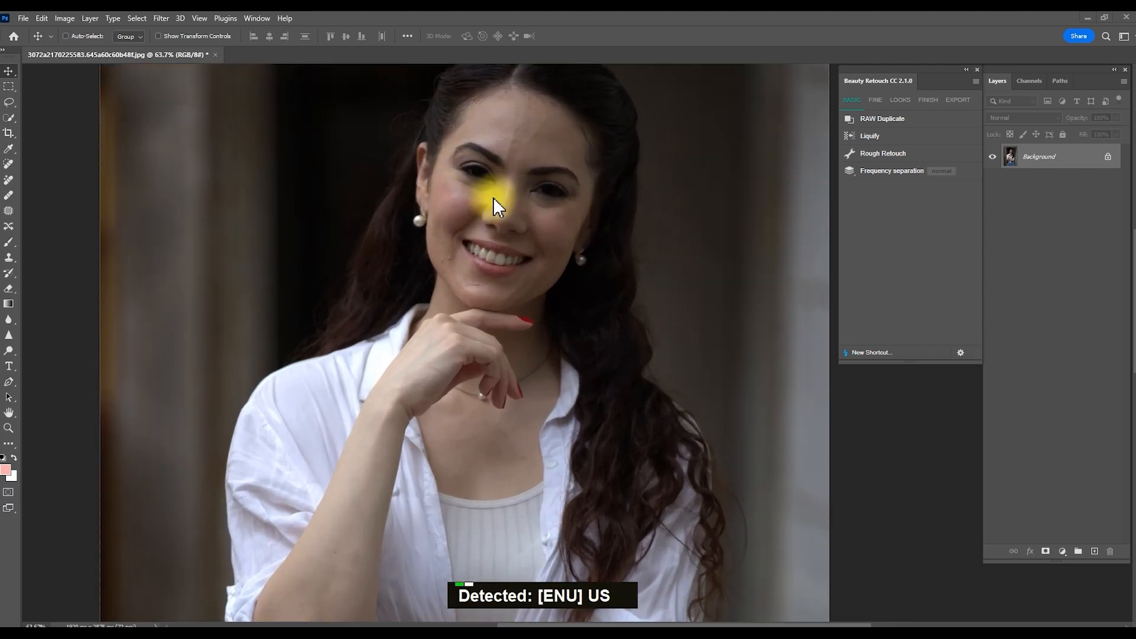
{"action": "scroll", "coordinate": [498, 240], "scroll_direction": "down", "scroll_amount": 7}
{"action": "scroll", "coordinate": [503, 248], "scroll_direction": "down", "scroll_amount": 4}
{"action": "scroll", "coordinate": [482, 269], "scroll_direction": "up", "scroll_amount": 2}
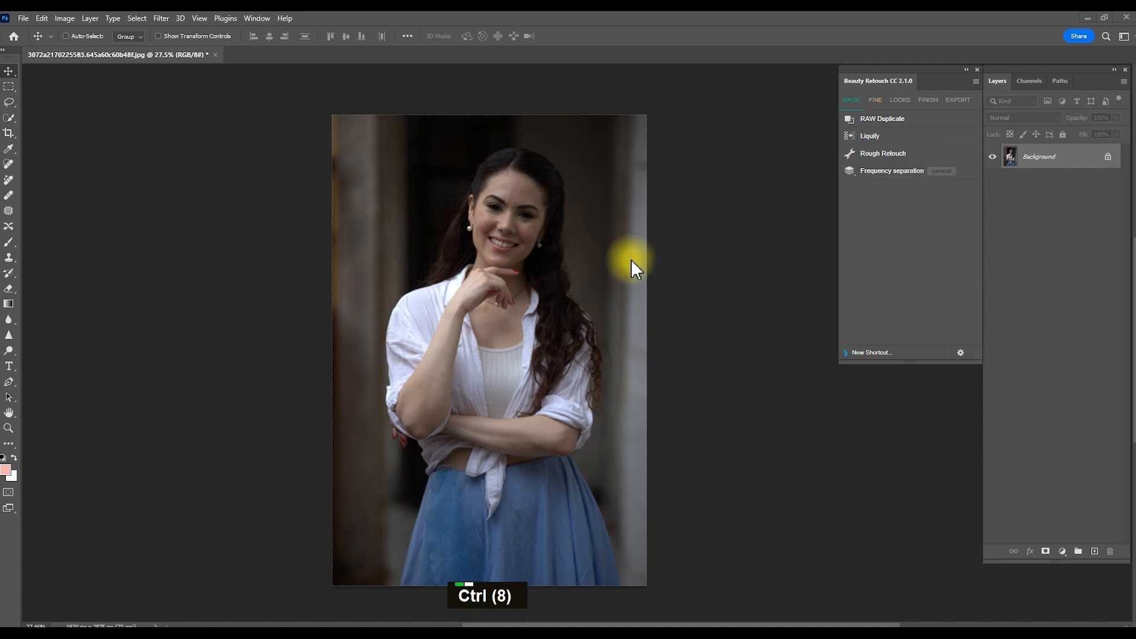
Duplicate the Background layer within the same document.
{"action": "right_click", "coordinate": [1066, 157]}
{"action": "left_click", "coordinate": [1060, 182]}
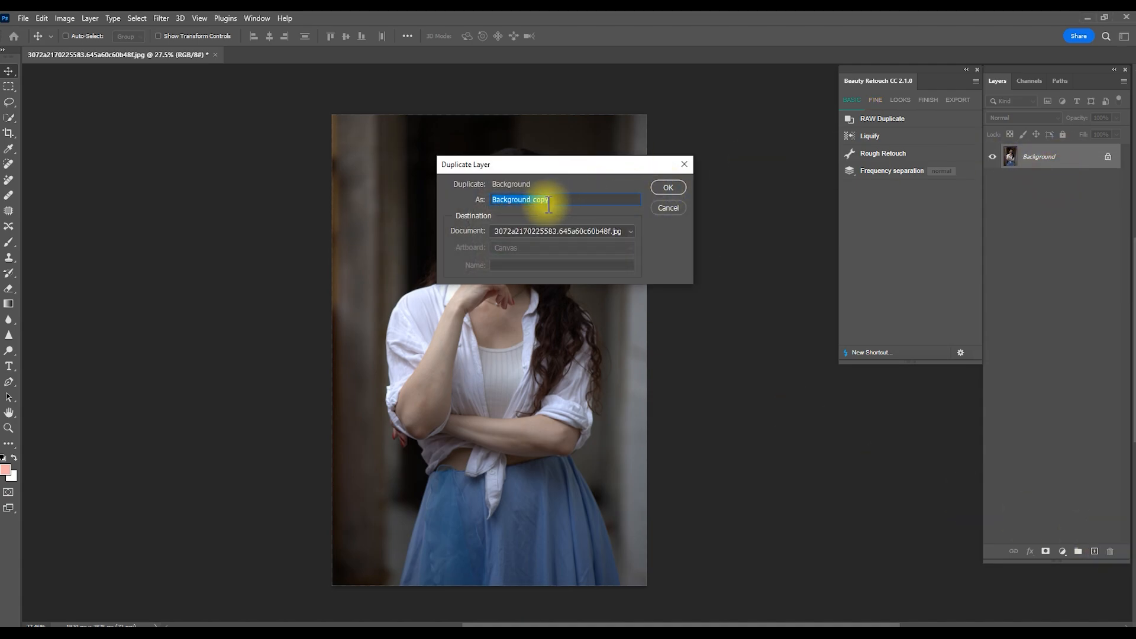
{"action": "left_click", "coordinate": [664, 188]}
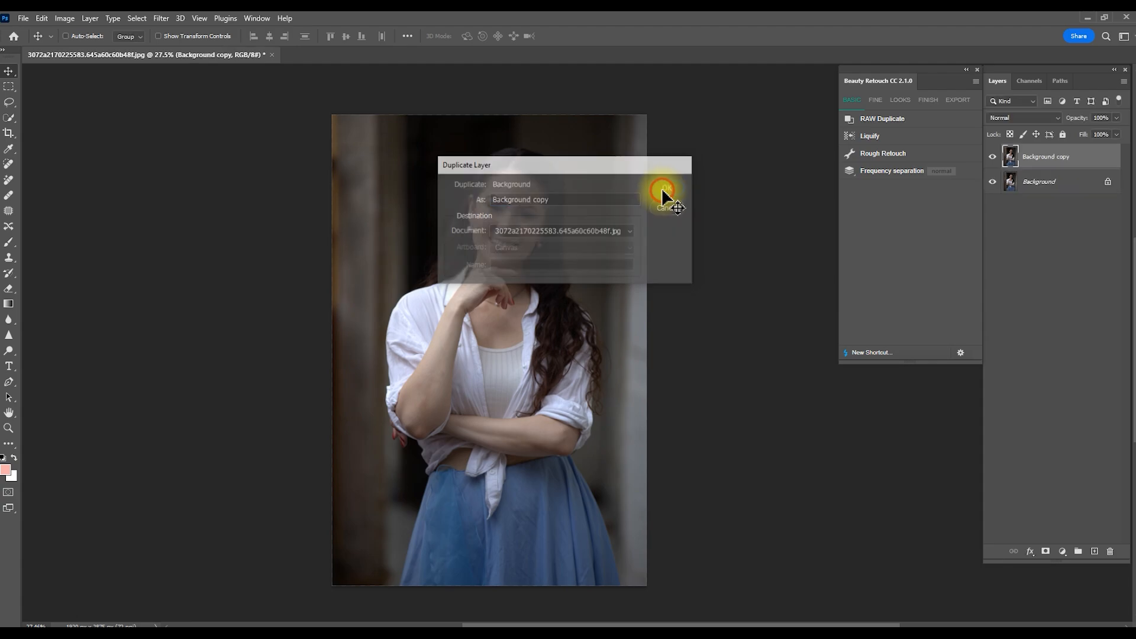
Add a Skin soften layer with the soft setting above the duplicated background layer.
{"action": "scroll", "coordinate": [489, 224], "scroll_direction": "down", "scroll_amount": 4}
{"action": "scroll", "coordinate": [484, 236], "scroll_direction": "up", "scroll_amount": 3}
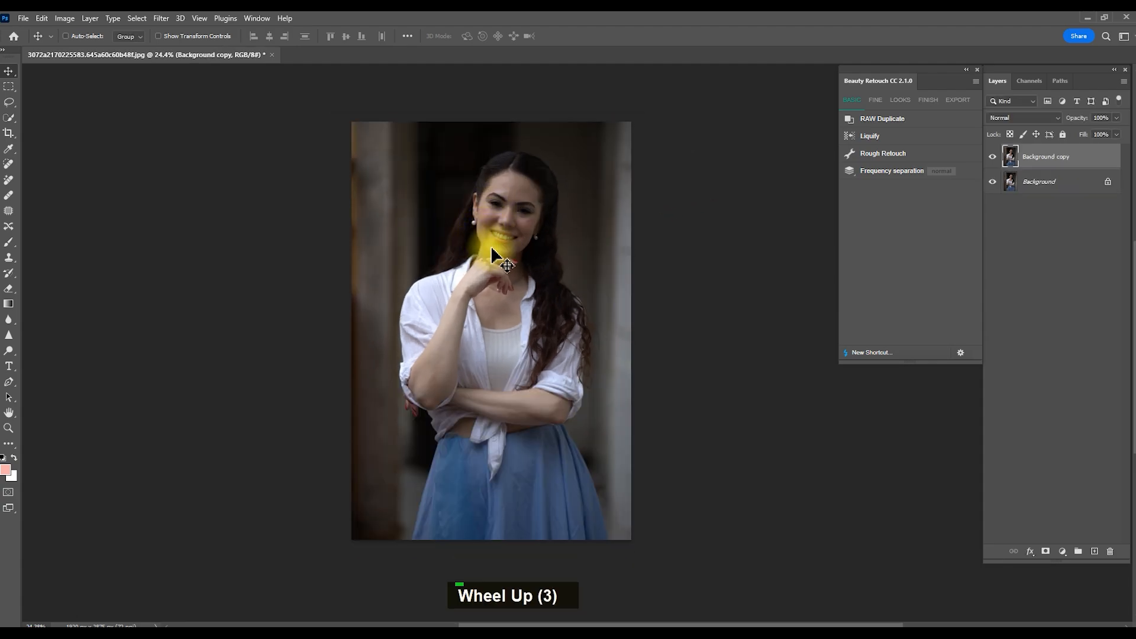
{"action": "scroll", "coordinate": [496, 255], "scroll_direction": "up", "scroll_amount": 1}
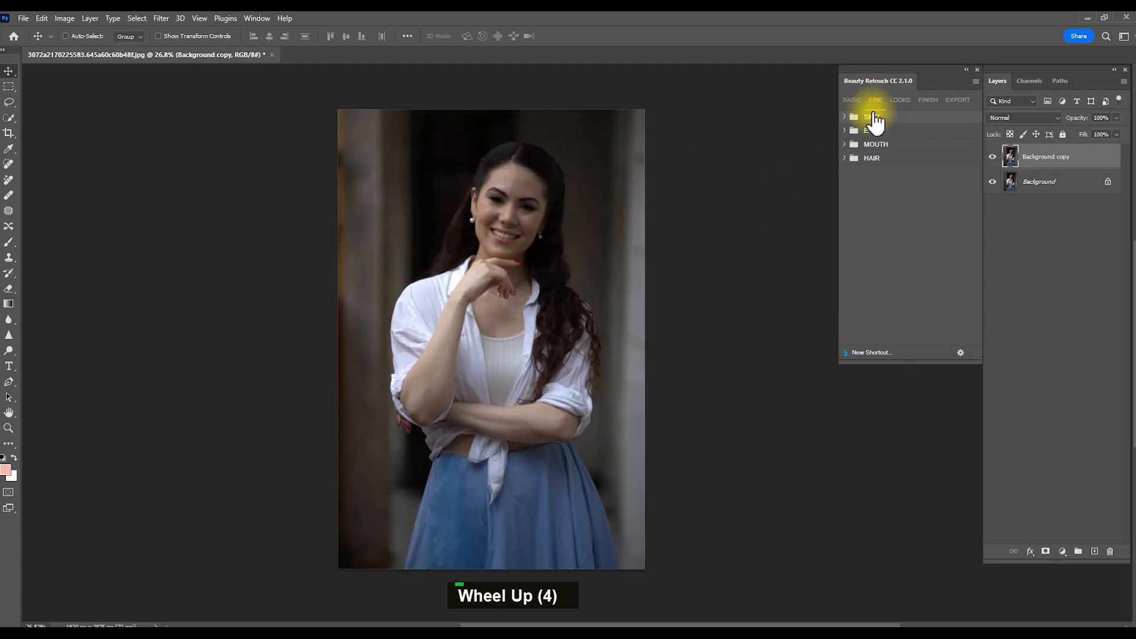
{"action": "left_click", "coordinate": [845, 116]}
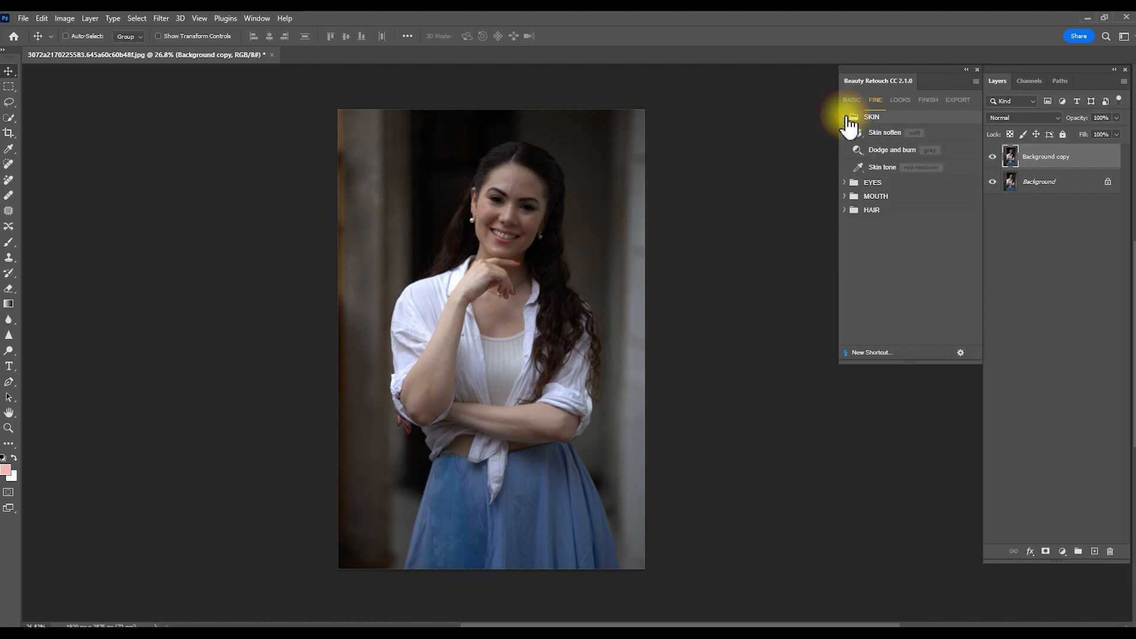
{"action": "left_click", "coordinate": [890, 135]}
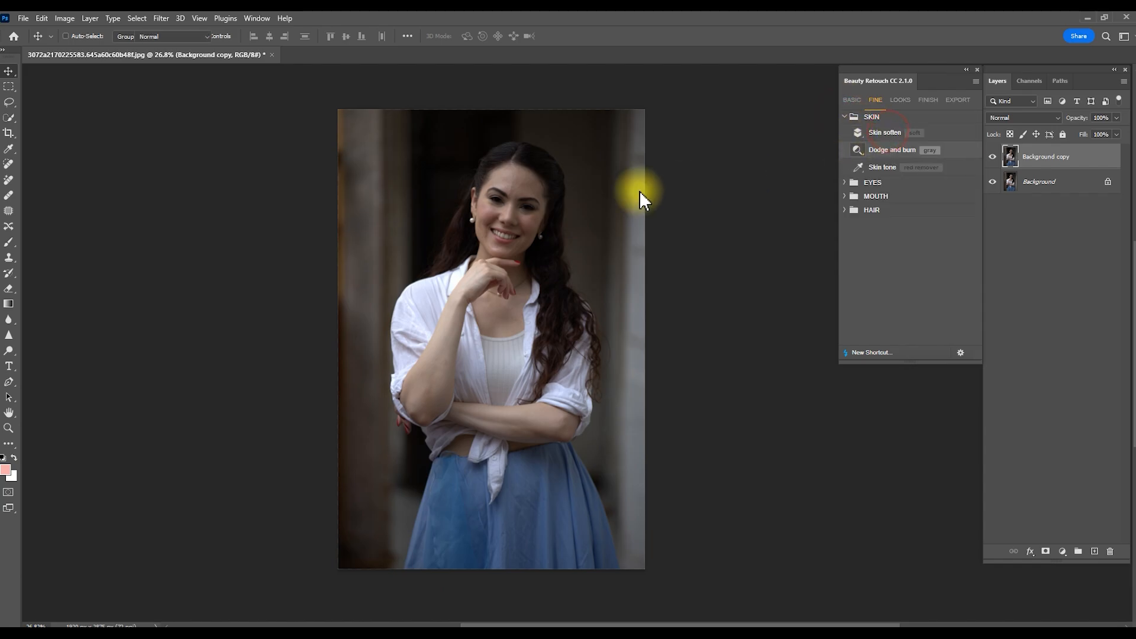
{"action": "scroll", "coordinate": [542, 149], "scroll_direction": "up", "scroll_amount": 1}
{"action": "scroll", "coordinate": [542, 149], "scroll_direction": "up", "scroll_amount": 20}
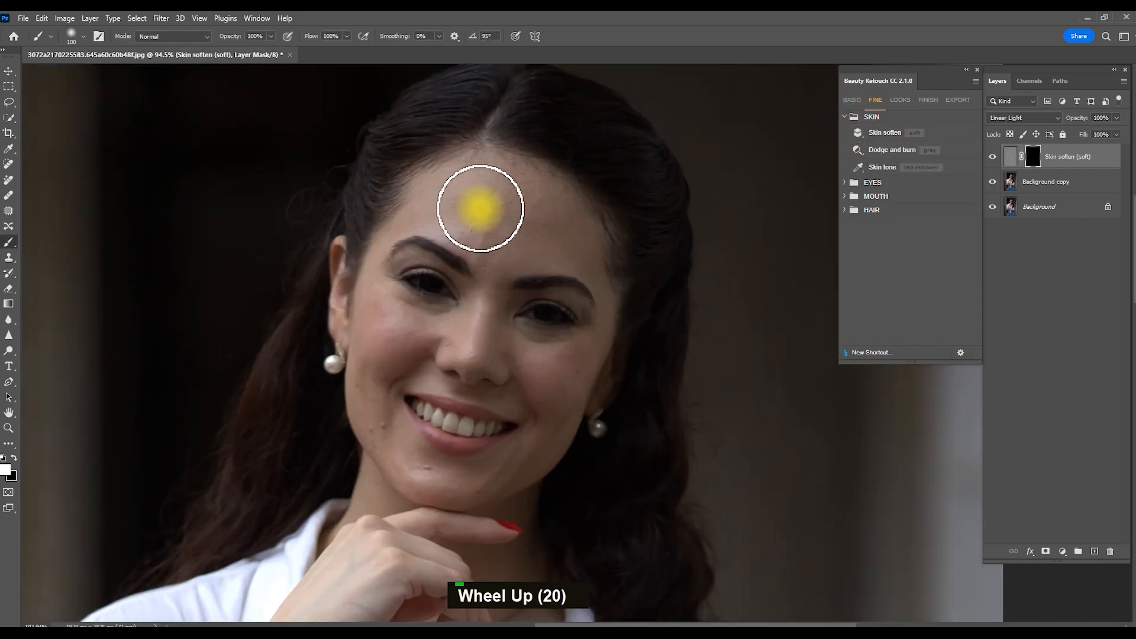
Reveal the skin softening across the whole forehead by painting white on the layer mask with a 70 px brush.
{"action": "double_click", "coordinate": [509, 234]}
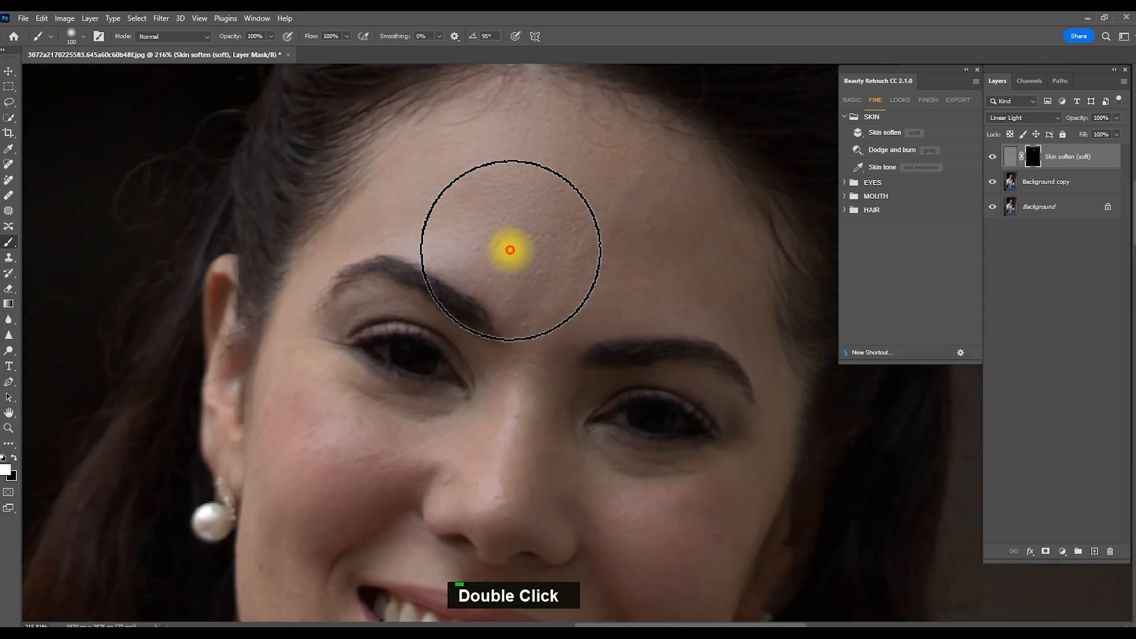
{"action": "key", "text": "bracketleft"}
{"action": "key", "text": "bracketleft"}
{"action": "key", "text": "bracketleft"}
{"action": "left_click", "coordinate": [530, 115]}
{"action": "left_click", "coordinate": [454, 154]}
{"action": "left_click", "coordinate": [394, 206]}
{"action": "left_click", "coordinate": [387, 208]}
{"action": "left_click", "coordinate": [435, 218]}
{"action": "left_click", "coordinate": [462, 240]}
{"action": "left_click", "coordinate": [475, 247]}
{"action": "left_click", "coordinate": [484, 251]}
{"action": "left_click", "coordinate": [513, 271]}
{"action": "left_click", "coordinate": [535, 296]}
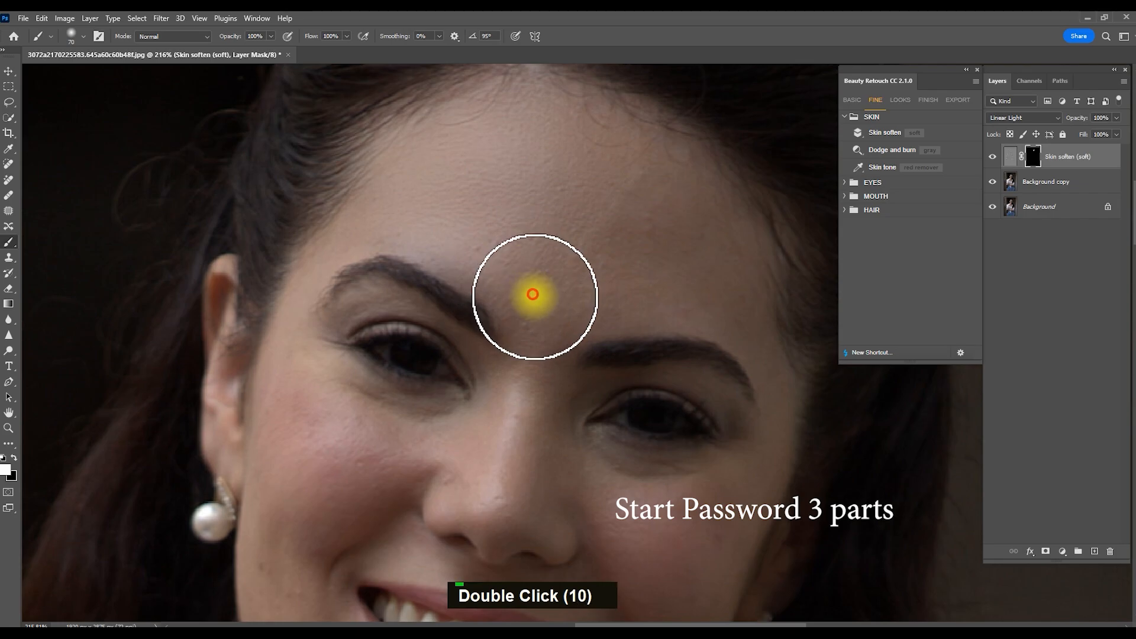
{"action": "left_click", "coordinate": [547, 310]}
{"action": "left_click", "coordinate": [572, 284]}
{"action": "left_click", "coordinate": [636, 234]}
{"action": "left_click", "coordinate": [642, 214]}
{"action": "left_click", "coordinate": [638, 165]}
{"action": "left_click", "coordinate": [590, 134]}
{"action": "left_click", "coordinate": [667, 199]}
{"action": "left_click", "coordinate": [698, 229]}
{"action": "left_click", "coordinate": [707, 246]}
{"action": "left_click", "coordinate": [710, 260]}
{"action": "left_click", "coordinate": [705, 272]}
{"action": "left_click", "coordinate": [675, 287]}
{"action": "left_click", "coordinate": [642, 297]}
Paint the softening mask over her left temple and the cheek below her left eye, adjusting the brush size to fit.
{"action": "scroll", "coordinate": [634, 264], "scroll_direction": "down", "scroll_amount": 4}
{"action": "scroll", "coordinate": [634, 264], "scroll_direction": "up", "scroll_amount": 3}
{"action": "key", "text": "bracketleft"}
{"action": "key", "text": "bracketleft"}
{"action": "key", "text": "bracketleft"}
{"action": "key", "text": "bracketleft"}
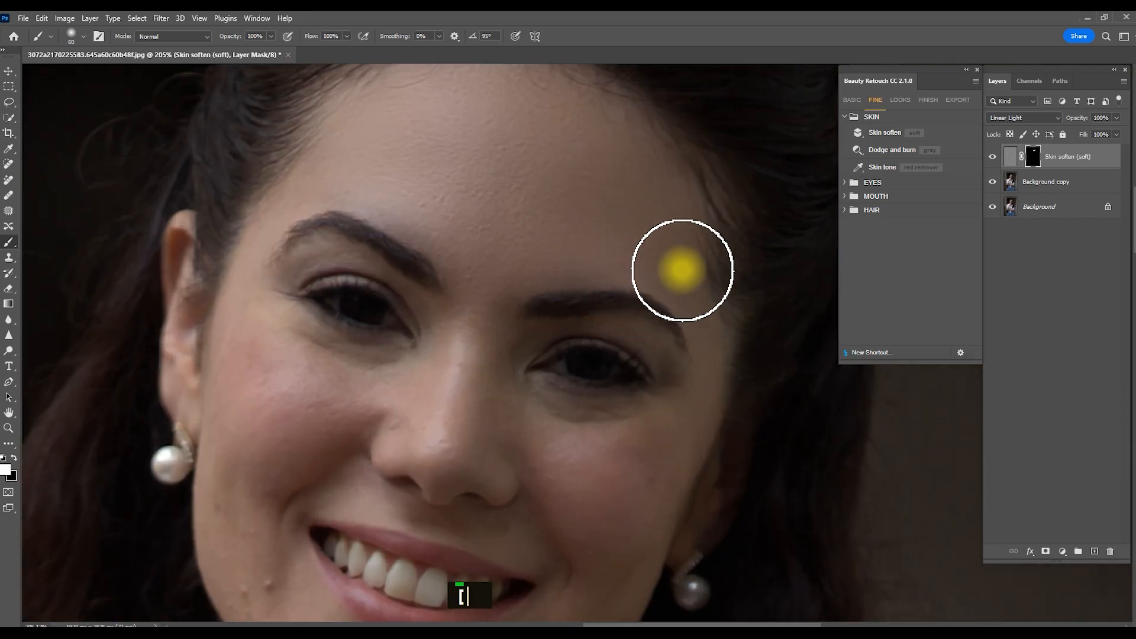
{"action": "double_click", "coordinate": [701, 368]}
{"action": "left_click", "coordinate": [699, 400]}
{"action": "key", "text": "bracketright"}
{"action": "key", "text": "bracketright"}
{"action": "key", "text": "bracketright"}
{"action": "left_click", "coordinate": [652, 481]}
{"action": "left_click", "coordinate": [650, 465]}
{"action": "left_click", "coordinate": [634, 452]}
{"action": "left_click", "coordinate": [616, 449]}
{"action": "left_click", "coordinate": [586, 449]}
{"action": "left_click", "coordinate": [570, 451]}
Paint the softening from beside the nose up its bridge to between the eyebrows with a 45 px brush.
{"action": "key", "text": "bracketleft"}
{"action": "left_click", "coordinate": [521, 424]}
{"action": "left_click", "coordinate": [500, 408]}
{"action": "left_click", "coordinate": [478, 392]}
{"action": "left_click", "coordinate": [472, 370]}
{"action": "left_click", "coordinate": [471, 350]}
{"action": "left_click", "coordinate": [471, 334]}
{"action": "left_click", "coordinate": [472, 305]}
{"action": "left_click", "coordinate": [473, 277]}
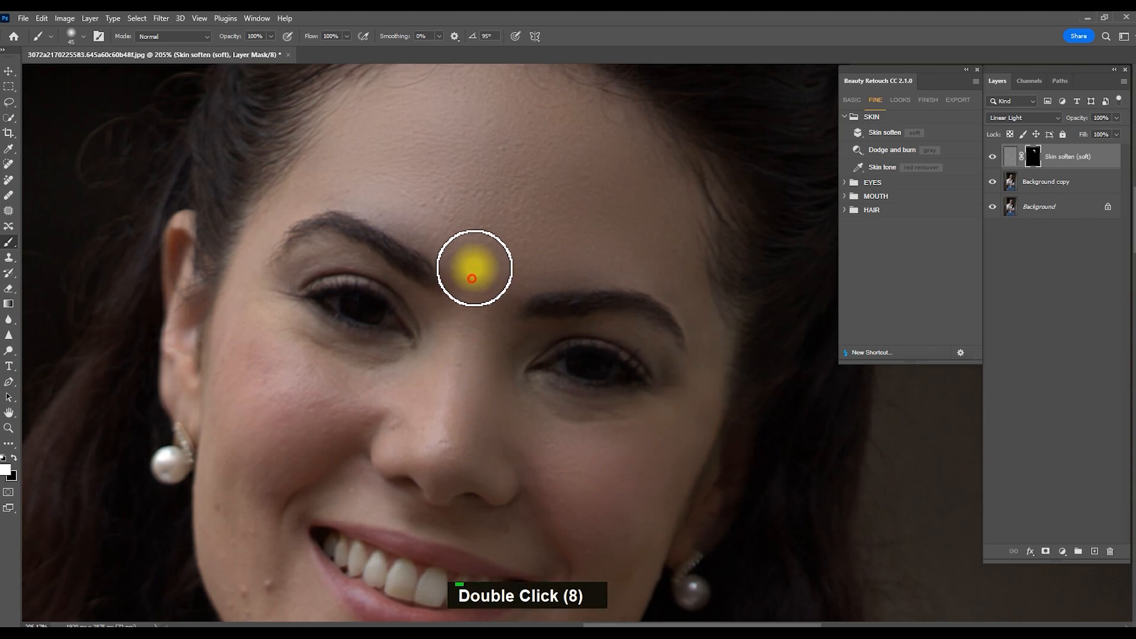
Soften the skin under her right eye and down her right cheek on the mask with a brush enlarged to 70 px.
{"action": "scroll", "coordinate": [475, 268], "scroll_direction": "down", "scroll_amount": 5}
{"action": "key", "text": "bracketright"}
{"action": "left_click", "coordinate": [426, 332]}
{"action": "left_click", "coordinate": [405, 336]}
{"action": "key", "text": "bracketright"}
{"action": "left_click", "coordinate": [390, 339]}
{"action": "left_click", "coordinate": [377, 329]}
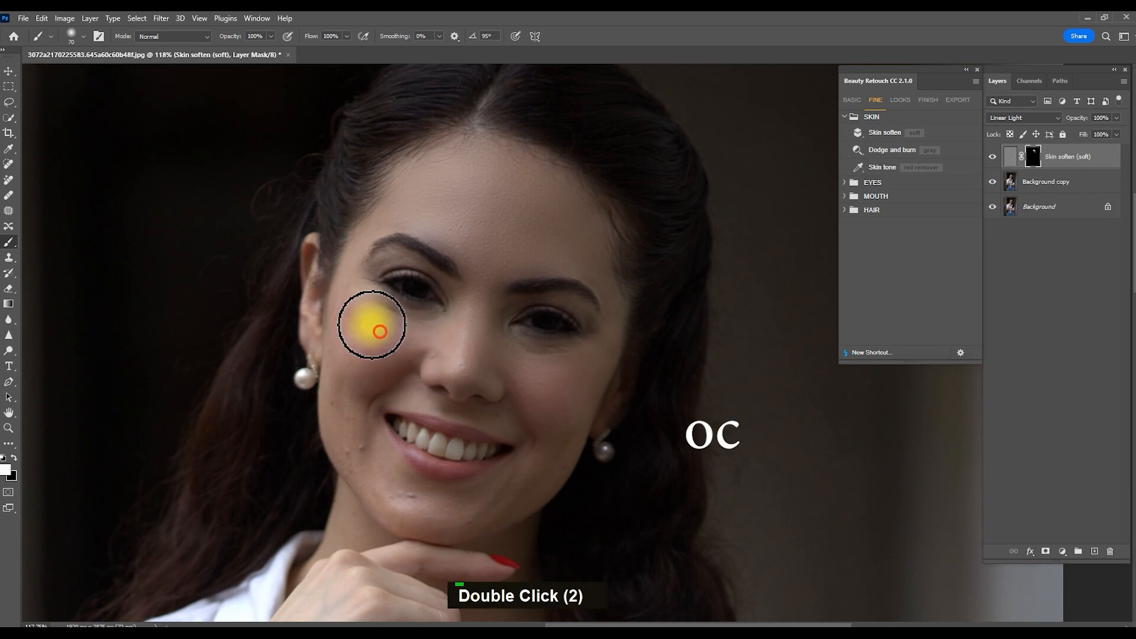
{"action": "left_click", "coordinate": [367, 322]}
{"action": "left_click", "coordinate": [357, 315]}
{"action": "left_click", "coordinate": [352, 332]}
{"action": "left_click", "coordinate": [348, 354]}
{"action": "left_click", "coordinate": [343, 368]}
Paint the softening mask along her right jawline with a 50 px brush, then across the chin with a larger brush.
{"action": "key", "text": "bracketleft"}
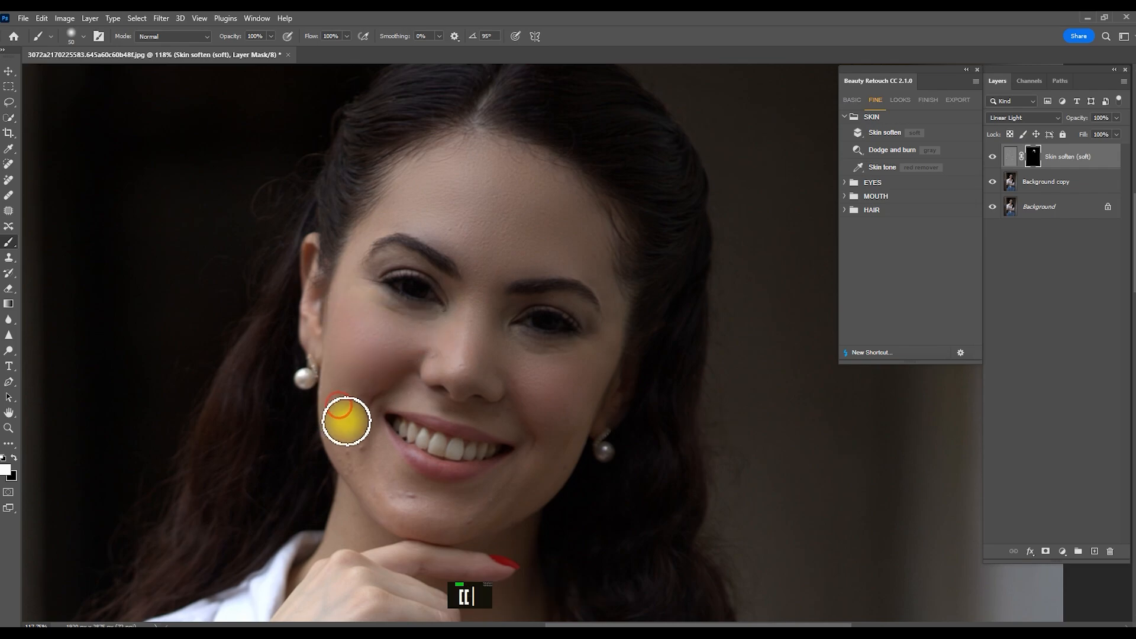
{"action": "left_click", "coordinate": [346, 421]}
{"action": "left_click", "coordinate": [353, 438]}
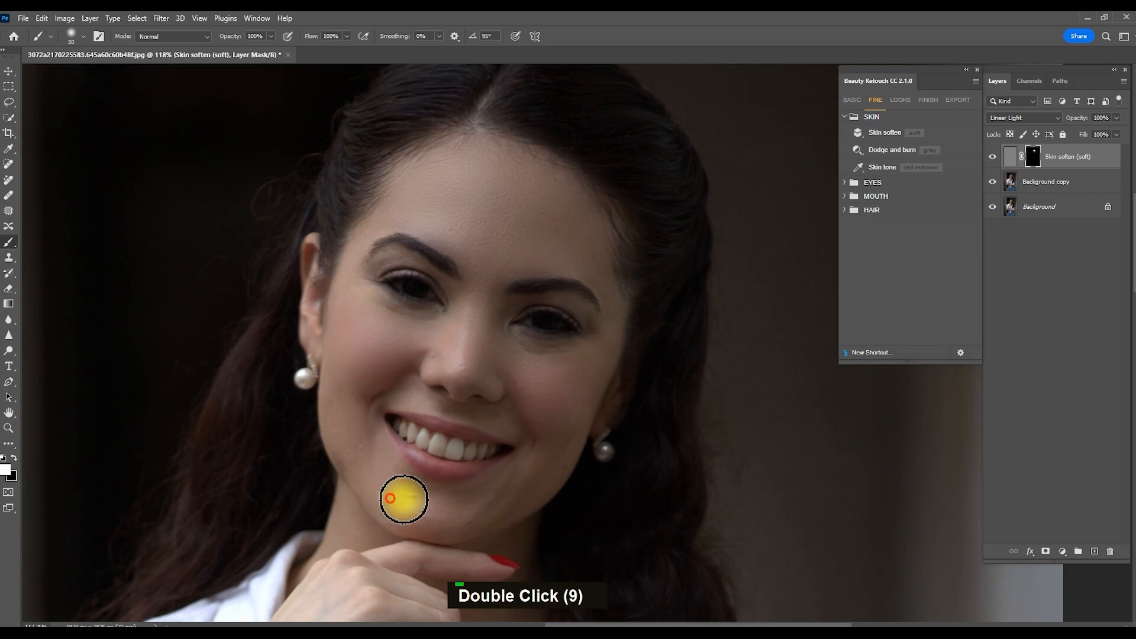
{"action": "key", "text": "bracketright"}
{"action": "key", "text": "bracketright"}
{"action": "left_click", "coordinate": [417, 517]}
{"action": "left_click", "coordinate": [450, 522]}
{"action": "left_click", "coordinate": [481, 508]}
Soften the skin from her left jaw up to the cheek beside the nose using a 50 px brush.
{"action": "key", "text": "bracketleft"}
{"action": "left_click", "coordinate": [519, 486]}
{"action": "left_click", "coordinate": [536, 478]}
{"action": "left_click", "coordinate": [563, 418]}
{"action": "left_click", "coordinate": [527, 379]}
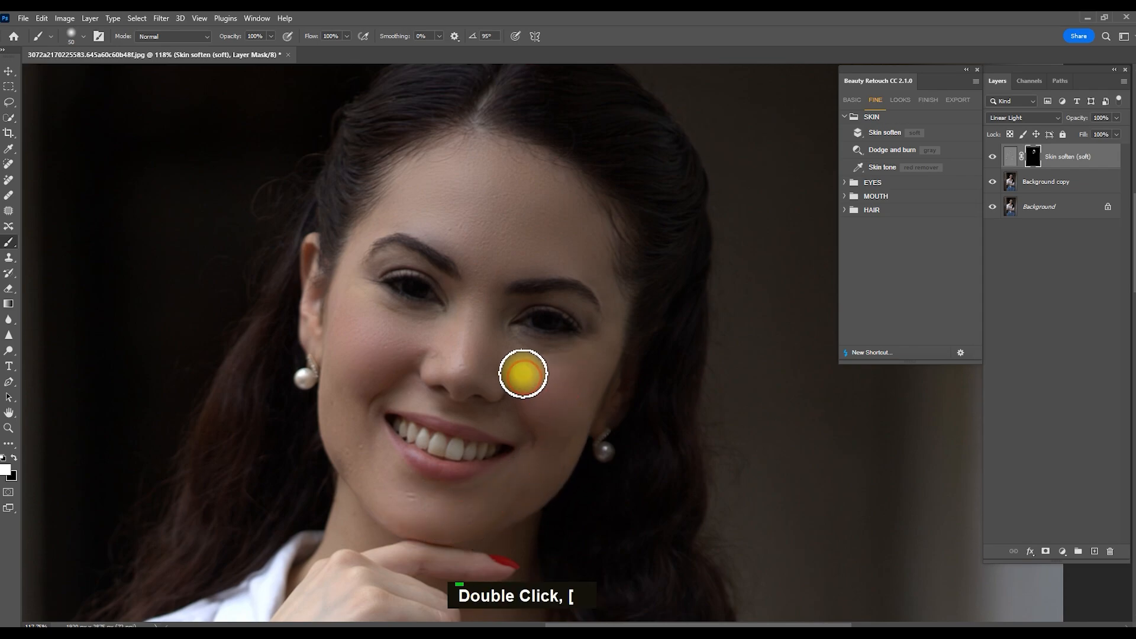
Soften the upper and middle chest below the pearl necklace on the mask with the brush enlarged to 70 px.
{"action": "scroll", "coordinate": [509, 143], "scroll_direction": "down", "scroll_amount": 5}
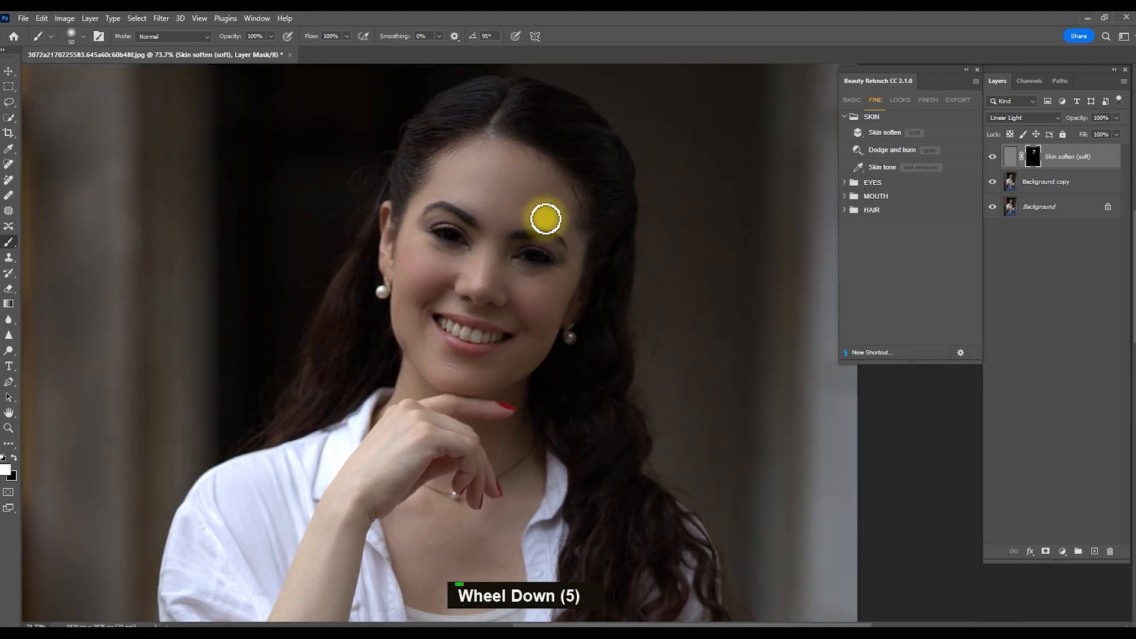
{"action": "scroll", "coordinate": [535, 184], "scroll_direction": "down", "scroll_amount": 5}
{"action": "scroll", "coordinate": [519, 378], "scroll_direction": "up", "scroll_amount": 8}
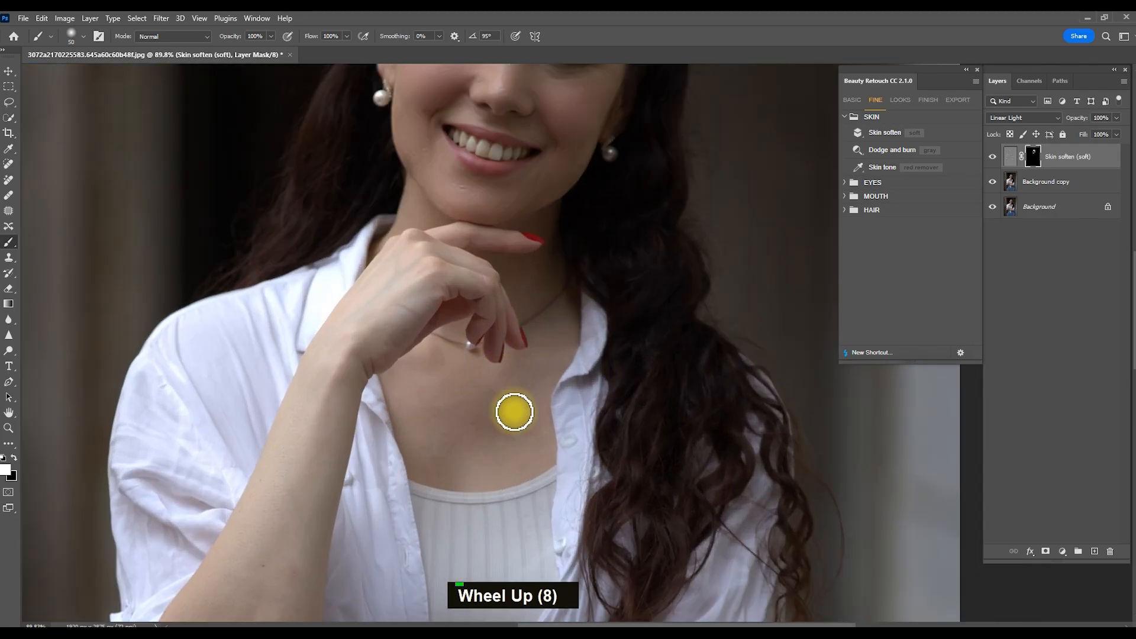
{"action": "scroll", "coordinate": [465, 403], "scroll_direction": "up", "scroll_amount": 7}
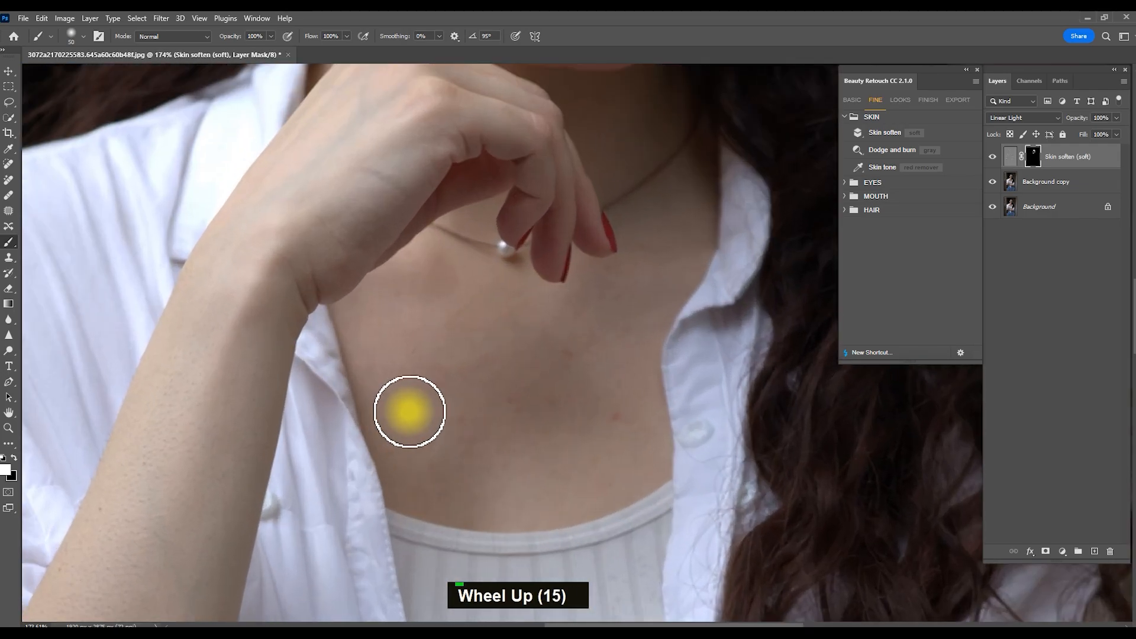
{"action": "scroll", "coordinate": [373, 363], "scroll_direction": "up", "scroll_amount": 1}
{"action": "key", "text": "bracketright"}
{"action": "double_click", "coordinate": [408, 272]}
{"action": "double_click", "coordinate": [447, 248]}
{"action": "key", "text": "bracketright"}
{"action": "double_click", "coordinate": [460, 323]}
{"action": "double_click", "coordinate": [393, 388]}
{"action": "double_click", "coordinate": [449, 381]}
{"action": "double_click", "coordinate": [538, 312]}
{"action": "double_click", "coordinate": [576, 350]}
{"action": "double_click", "coordinate": [503, 410]}
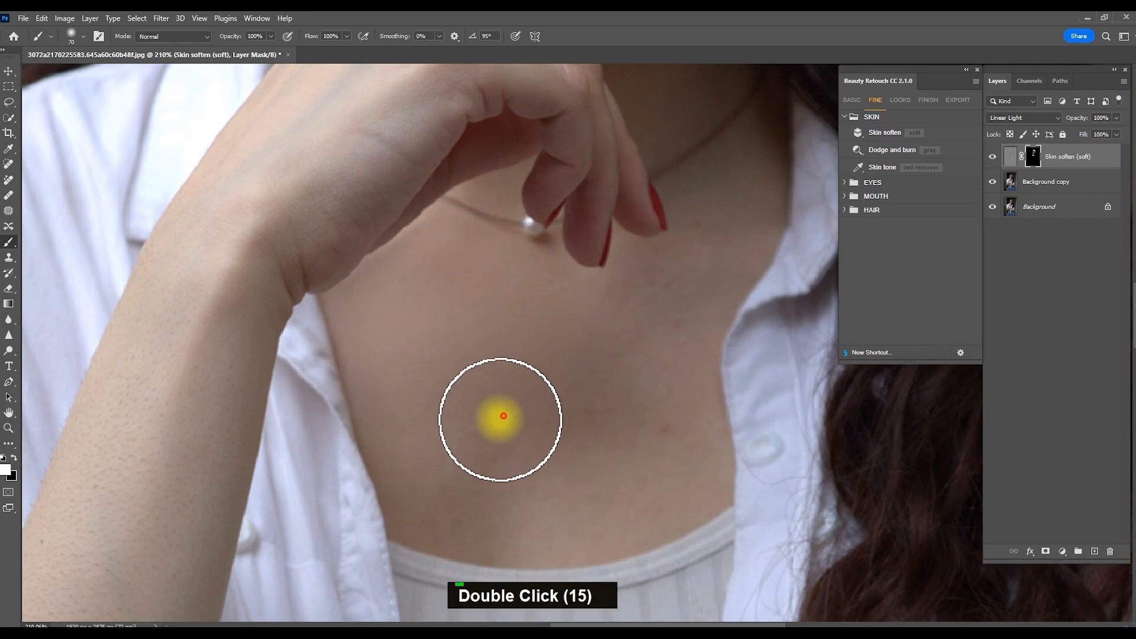
Paint the softening across the lower chest above the tank top's neckline and out toward the open shirt collar.
{"action": "double_click", "coordinate": [414, 495]}
{"action": "double_click", "coordinate": [452, 513]}
{"action": "double_click", "coordinate": [520, 490]}
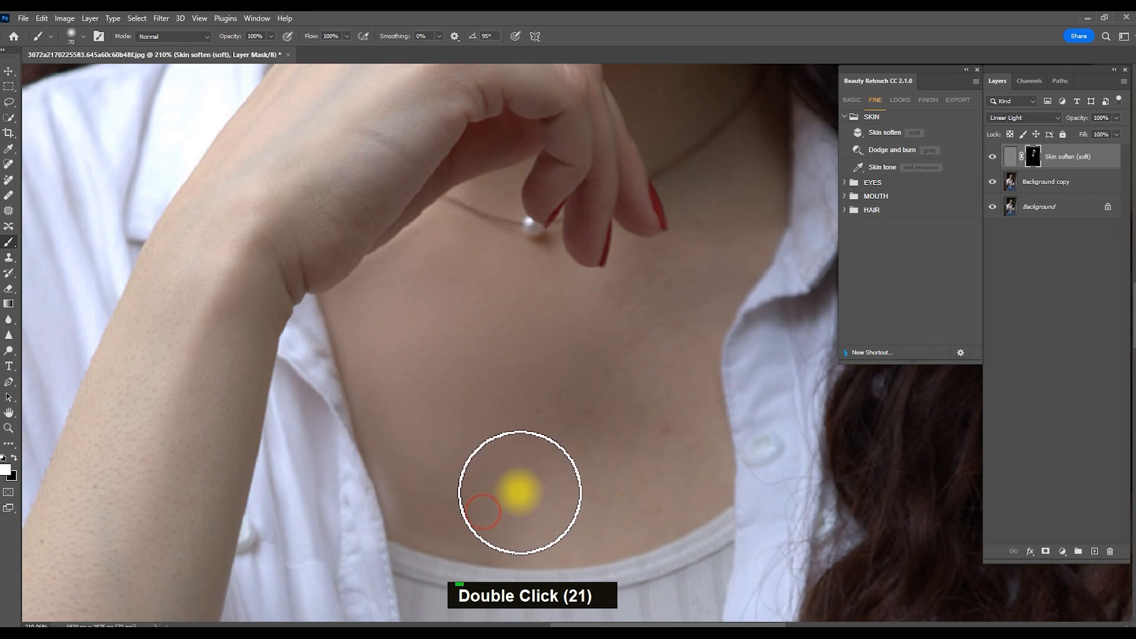
{"action": "double_click", "coordinate": [551, 450]}
{"action": "double_click", "coordinate": [586, 409]}
{"action": "double_click", "coordinate": [628, 391]}
{"action": "double_click", "coordinate": [657, 427]}
{"action": "double_click", "coordinate": [681, 438]}
{"action": "double_click", "coordinate": [646, 467]}
{"action": "double_click", "coordinate": [619, 483]}
{"action": "double_click", "coordinate": [579, 500]}
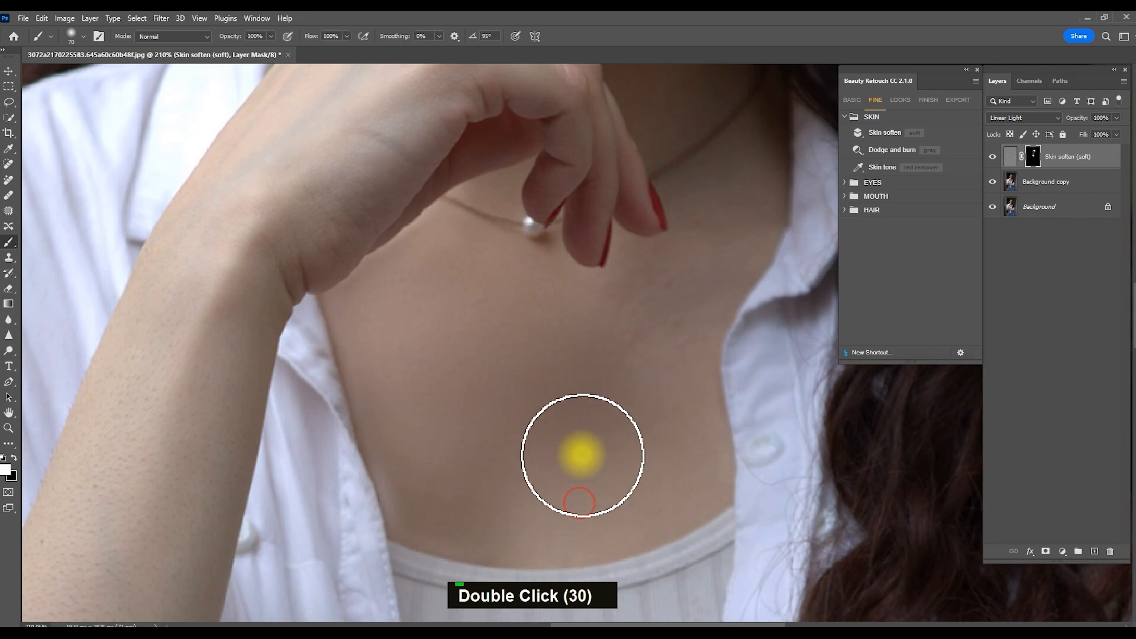
Soften the skin below the fingertips and up toward the base of the neck, reducing the brush to 50 px.
{"action": "double_click", "coordinate": [622, 325]}
{"action": "double_click", "coordinate": [645, 323]}
{"action": "double_click", "coordinate": [662, 329]}
{"action": "key", "text": "bracketleft"}
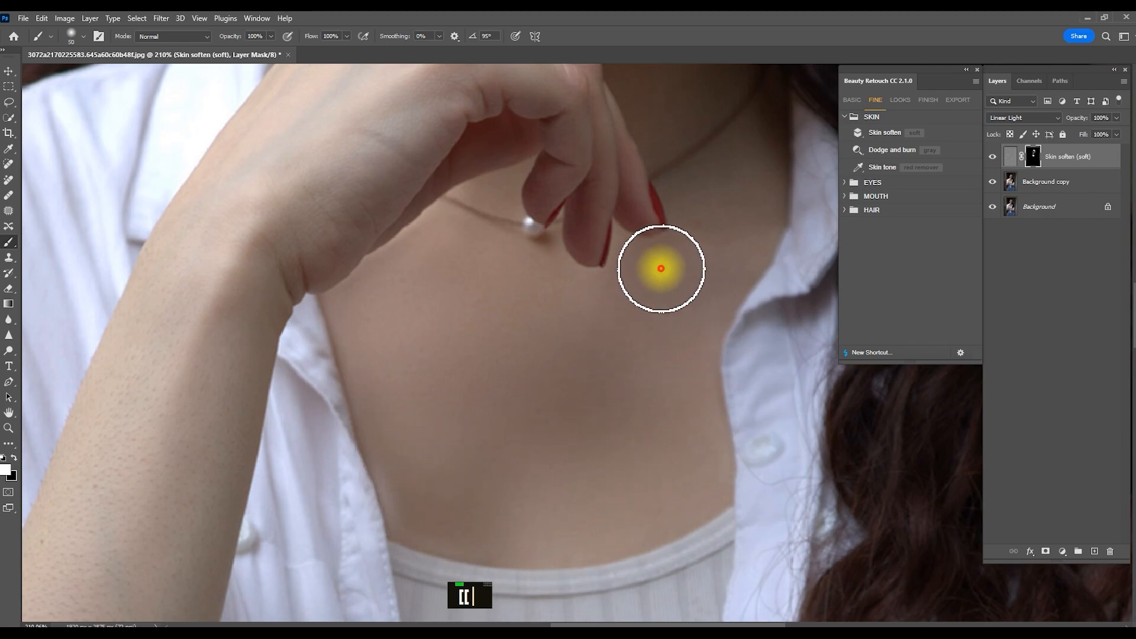
{"action": "double_click", "coordinate": [669, 255]}
{"action": "double_click", "coordinate": [705, 231]}
{"action": "double_click", "coordinate": [713, 213]}
{"action": "double_click", "coordinate": [719, 198]}
{"action": "double_click", "coordinate": [722, 185]}
{"action": "double_click", "coordinate": [746, 206]}
{"action": "double_click", "coordinate": [718, 251]}
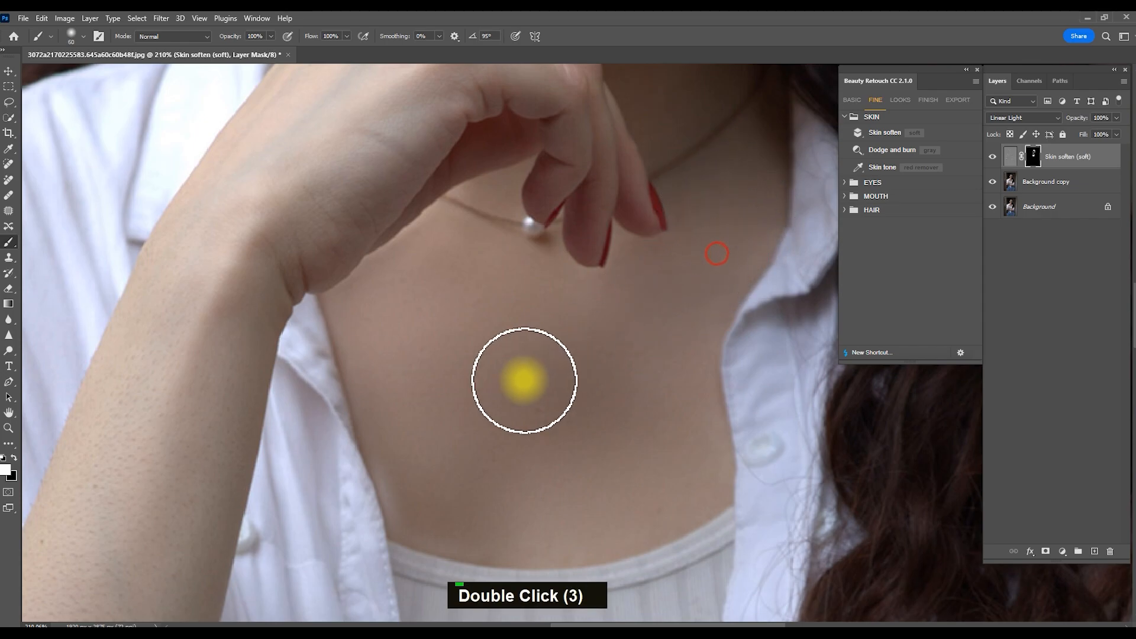
Paint black on the mask with a 40 px brush along the tank top's neckline and on the neck beneath the raised finger.
{"action": "key", "text": "x"}
{"action": "key", "text": "bracketleft"}
{"action": "key", "text": "bracketleft"}
{"action": "double_click", "coordinate": [414, 523]}
{"action": "double_click", "coordinate": [444, 528]}
{"action": "scroll", "coordinate": [497, 509], "scroll_direction": "down", "scroll_amount": 13}
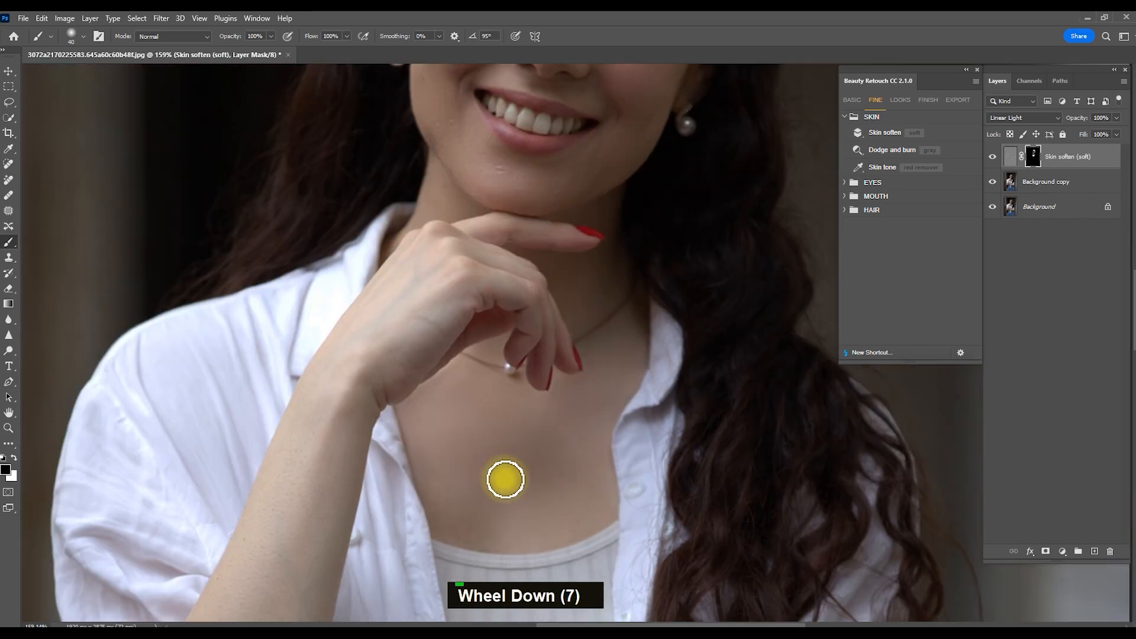
{"action": "scroll", "coordinate": [528, 439], "scroll_direction": "up", "scroll_amount": 11}
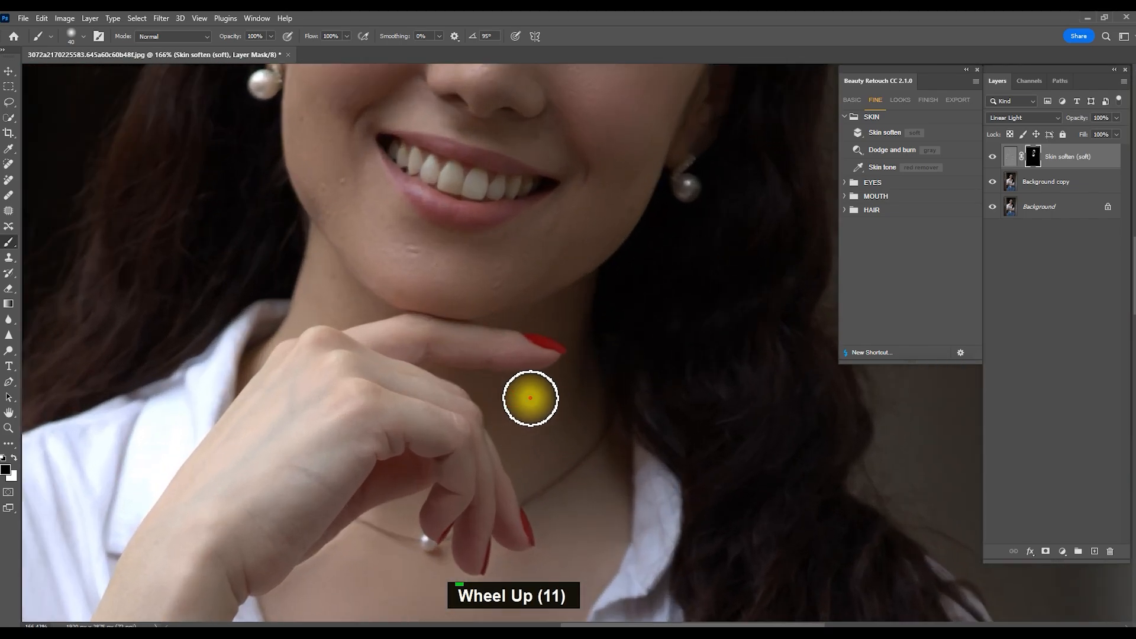
{"action": "double_click", "coordinate": [538, 398]}
{"action": "double_click", "coordinate": [545, 398]}
Switch back to white and soften the elbow of the raised arm with the brush enlarged to 50 px.
{"action": "scroll", "coordinate": [522, 309], "scroll_direction": "down", "scroll_amount": 14}
{"action": "scroll", "coordinate": [428, 520], "scroll_direction": "up", "scroll_amount": 9}
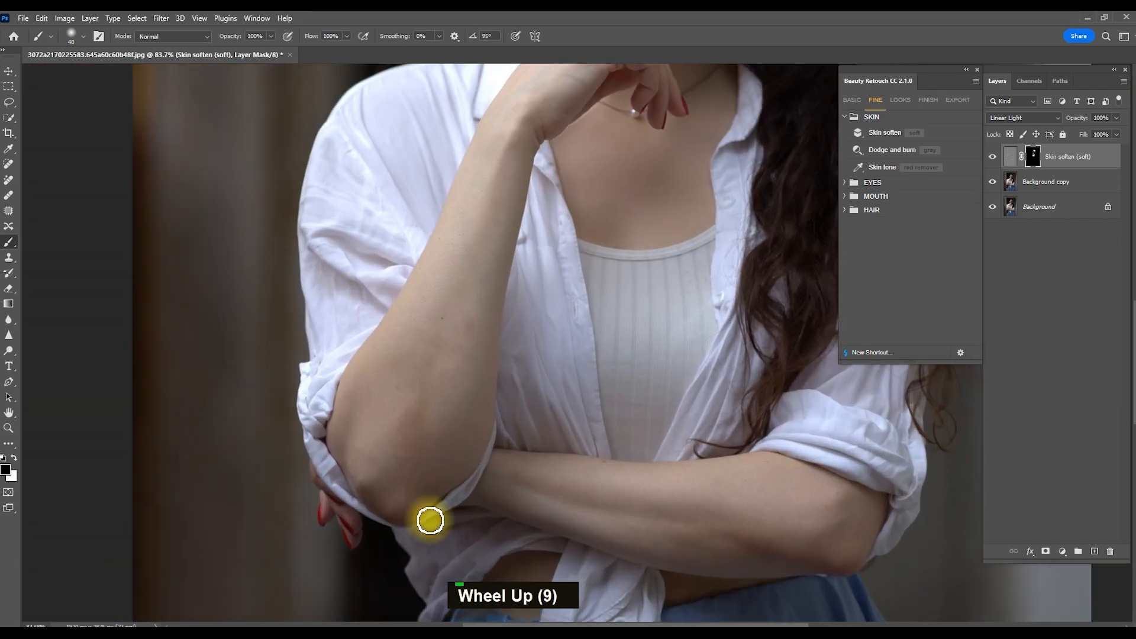
{"action": "scroll", "coordinate": [409, 463], "scroll_direction": "up", "scroll_amount": 3}
{"action": "key", "text": "x"}
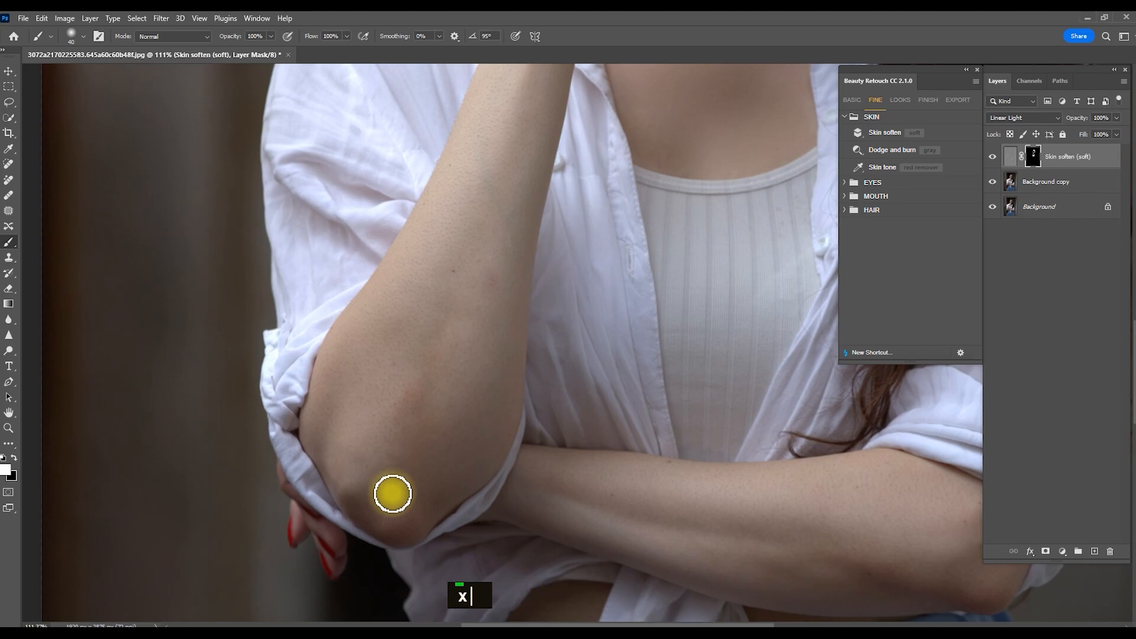
{"action": "scroll", "coordinate": [406, 495], "scroll_direction": "up", "scroll_amount": 4}
{"action": "key", "text": "]"}
{"action": "key", "text": "]"}
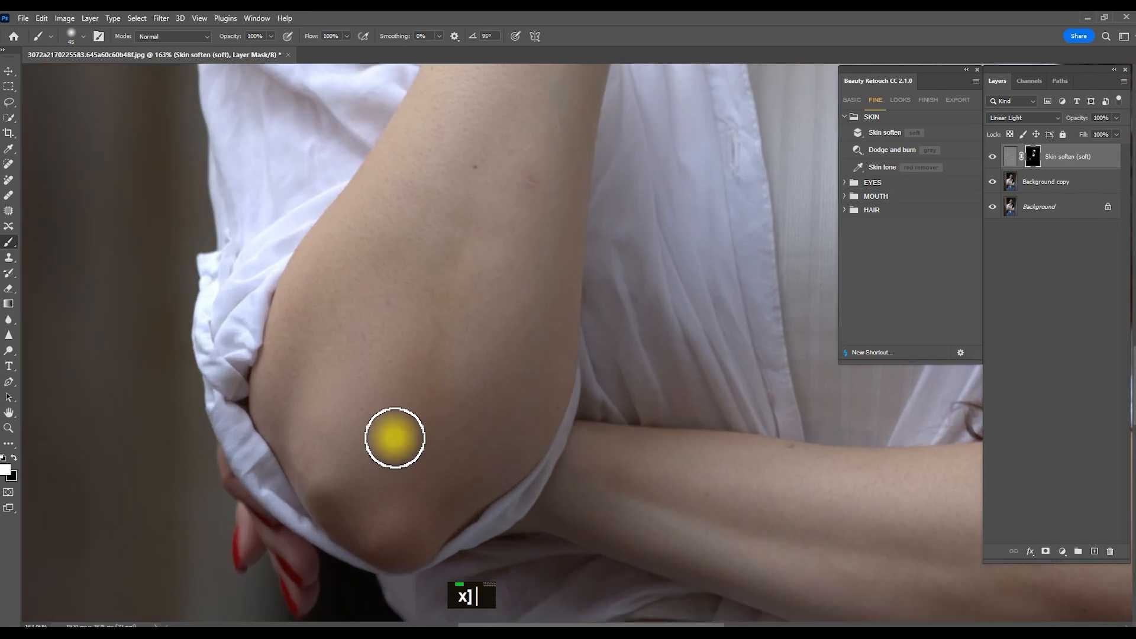
{"action": "left_click_drag", "start_coordinate": [312, 279], "coordinate": [300, 353]}
{"action": "key", "text": "]"}
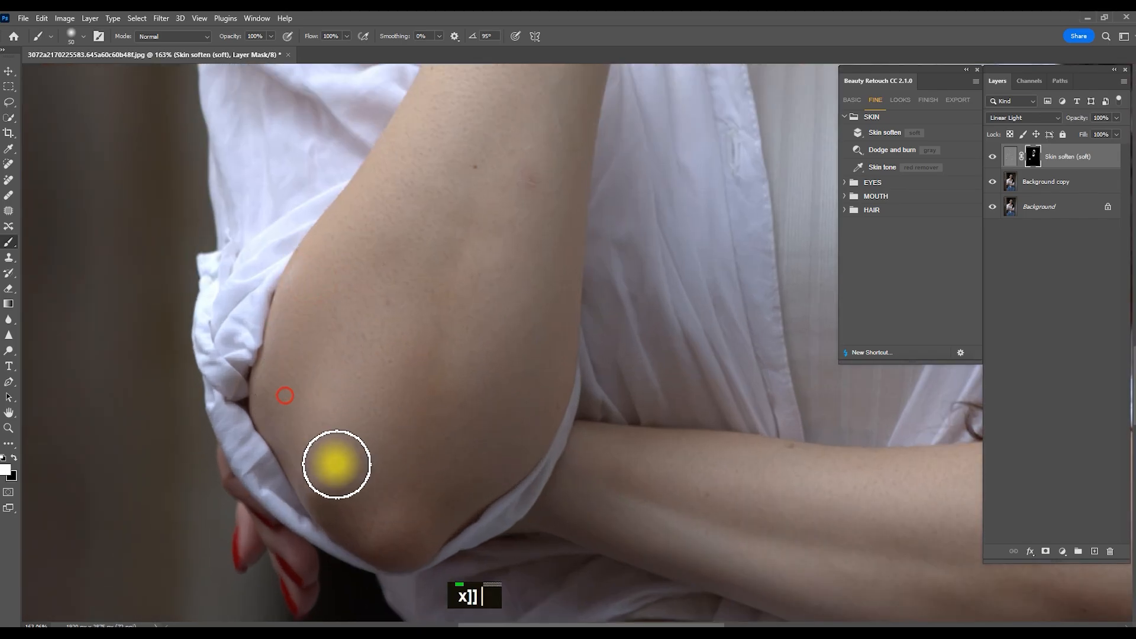
{"action": "double_click", "coordinate": [356, 504]}
{"action": "left_click_drag", "start_coordinate": [366, 514], "coordinate": [396, 539]}
{"action": "left_click_drag", "start_coordinate": [404, 467], "coordinate": [448, 414]}
Extend the softening from the raised arm's elbow up the outer forearm with a progressively larger brush.
{"action": "key", "text": "]"}
{"action": "mouse_move", "coordinate": [451, 466]}
{"action": "left_mouse_down"}
{"action": "mouse_move", "coordinate": [520, 406]}
{"action": "mouse_move", "coordinate": [495, 403]}
{"action": "mouse_move", "coordinate": [438, 355]}
{"action": "left_mouse_up"}
{"action": "key", "text": "]"}
{"action": "key", "text": "]"}
{"action": "left_click_drag", "start_coordinate": [480, 190], "coordinate": [393, 319]}
{"action": "left_click_drag", "start_coordinate": [373, 340], "coordinate": [355, 379]}
{"action": "left_click_drag", "start_coordinate": [427, 192], "coordinate": [368, 279]}
Soften the inner side of the raised forearm down to the elbow with a slightly smaller brush.
{"action": "key", "text": "["}
{"action": "left_click_drag", "start_coordinate": [527, 122], "coordinate": [520, 219]}
{"action": "left_click_drag", "start_coordinate": [533, 156], "coordinate": [530, 320]}
{"action": "left_click_drag", "start_coordinate": [531, 280], "coordinate": [503, 437]}
{"action": "left_click_drag", "start_coordinate": [482, 367], "coordinate": [427, 472]}
Paint the softening over the rest of the raised forearm toward the wrist, reducing the brush for the narrower part.
{"action": "scroll", "coordinate": [427, 472], "scroll_direction": "up", "scroll_amount": 4}
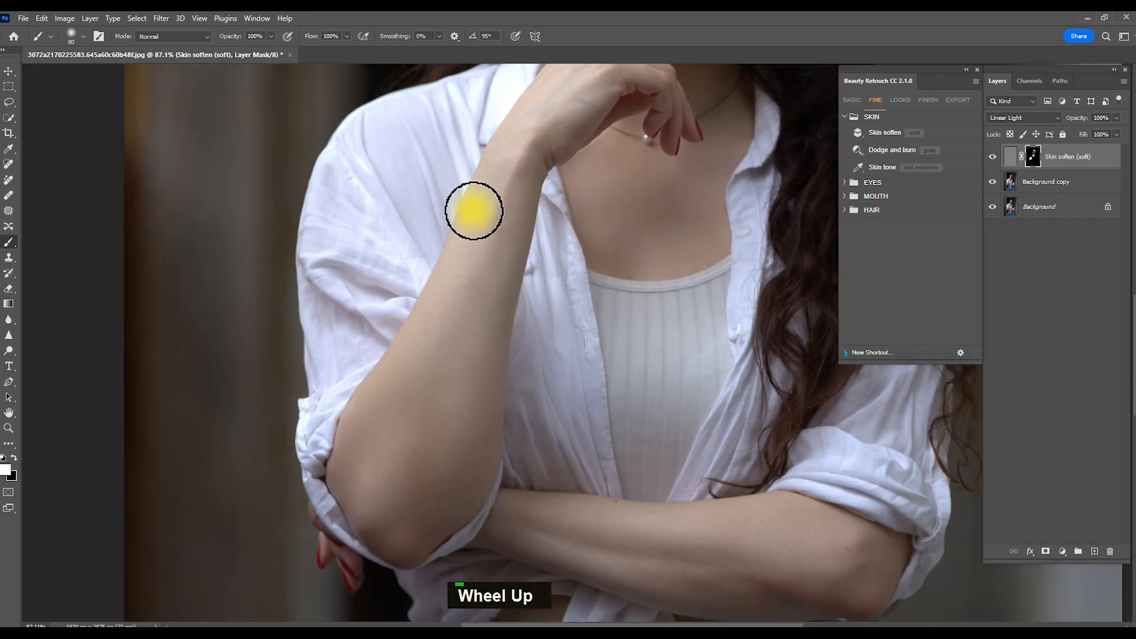
{"action": "key", "text": "]"}
{"action": "left_click_drag", "start_coordinate": [449, 307], "coordinate": [402, 430]}
{"action": "left_click_drag", "start_coordinate": [510, 213], "coordinate": [449, 418]}
{"action": "key", "text": "["}
{"action": "key", "text": "["}
{"action": "left_click_drag", "start_coordinate": [551, 226], "coordinate": [547, 329]}
Soften the start of the folded forearm beside the raised elbow with white and a 90 px brush.
{"action": "scroll", "coordinate": [526, 425], "scroll_direction": "down", "scroll_amount": 7}
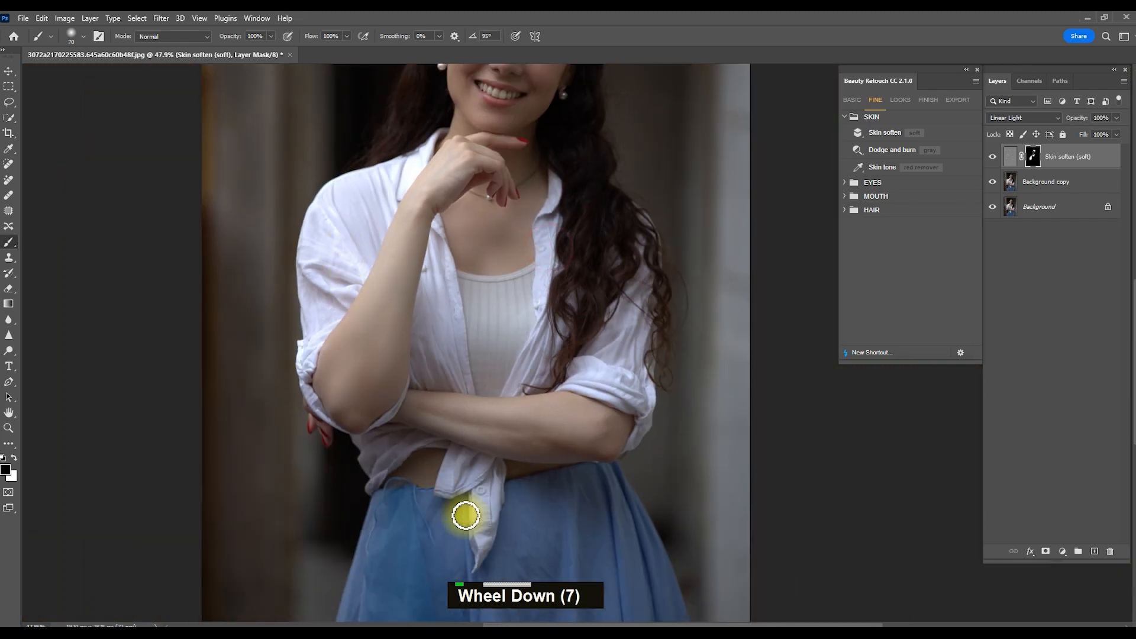
{"action": "scroll", "coordinate": [488, 527], "scroll_direction": "up", "scroll_amount": 9}
{"action": "scroll", "coordinate": [513, 381], "scroll_direction": "up", "scroll_amount": 2}
{"action": "key", "text": "x"}
{"action": "key", "text": "bracketright"}
{"action": "left_click", "coordinate": [279, 214]}
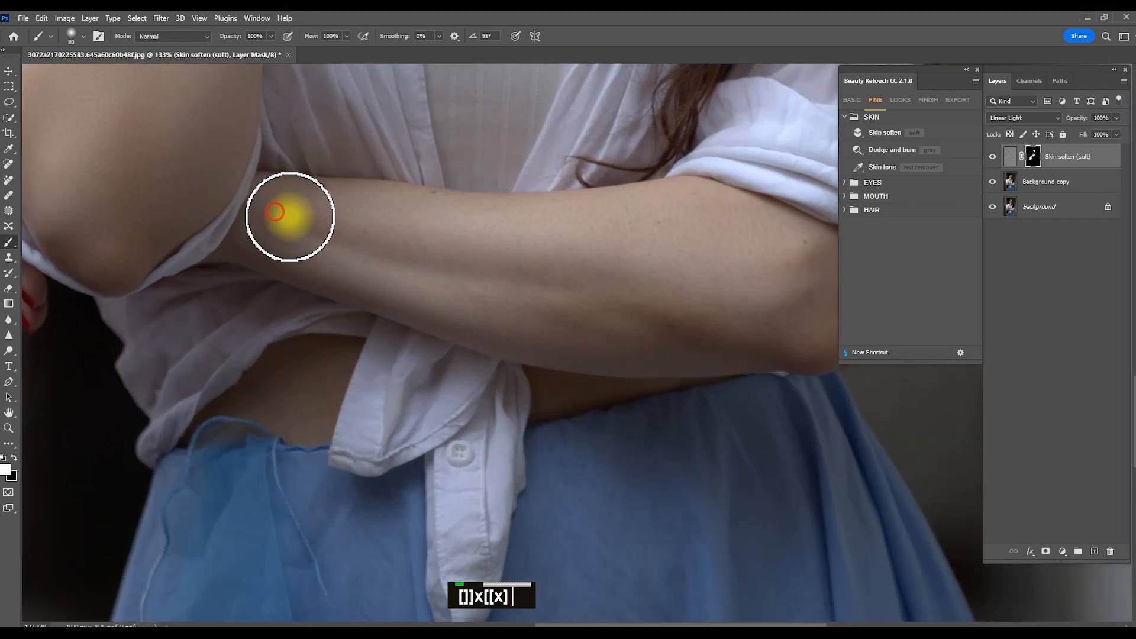
{"action": "key", "text": "bracketright"}
{"action": "left_click", "coordinate": [324, 218]}
{"action": "left_click", "coordinate": [363, 215]}
{"action": "left_click", "coordinate": [409, 227]}
{"action": "left_click", "coordinate": [385, 232]}
{"action": "left_click", "coordinate": [315, 234]}
Paint the softening along the middle of the folded forearm and up toward the rolled sleeve.
{"action": "double_click", "coordinate": [399, 291]}
{"action": "double_click", "coordinate": [433, 232]}
{"action": "double_click", "coordinate": [505, 239]}
{"action": "double_click", "coordinate": [552, 252]}
{"action": "double_click", "coordinate": [553, 314]}
{"action": "double_click", "coordinate": [630, 314]}
{"action": "double_click", "coordinate": [614, 241]}
{"action": "double_click", "coordinate": [683, 231]}
{"action": "double_click", "coordinate": [705, 247]}
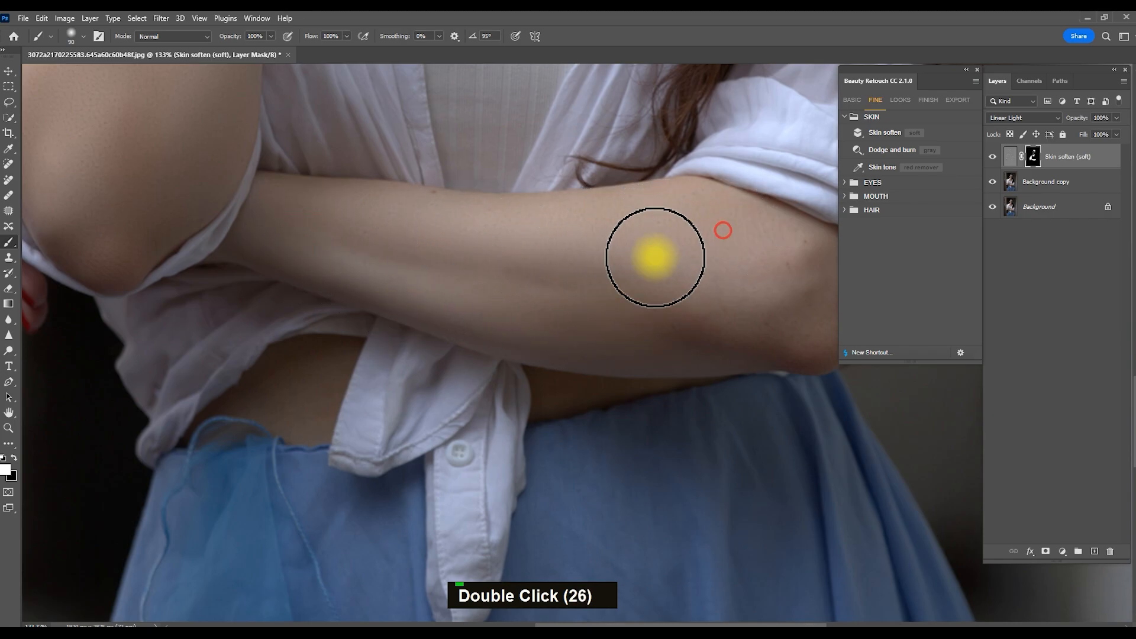
Soften the folded arm's elbow and the skin below the rolled sleeve, plus the bare waist beside the shirt knot.
{"action": "scroll", "coordinate": [693, 254], "scroll_direction": "up", "scroll_amount": 5}
{"action": "double_click", "coordinate": [718, 267]}
{"action": "double_click", "coordinate": [704, 319]}
{"action": "double_click", "coordinate": [627, 322]}
{"action": "double_click", "coordinate": [601, 286]}
{"action": "double_click", "coordinate": [596, 322]}
{"action": "double_click", "coordinate": [644, 312]}
{"action": "double_click", "coordinate": [573, 223]}
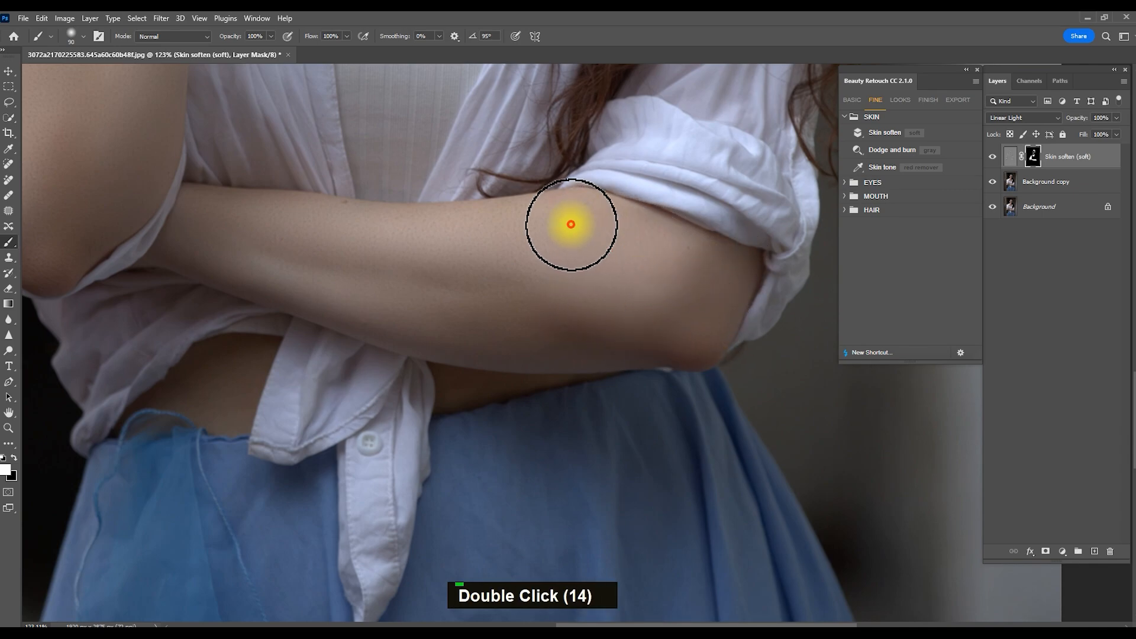
{"action": "double_click", "coordinate": [216, 398]}
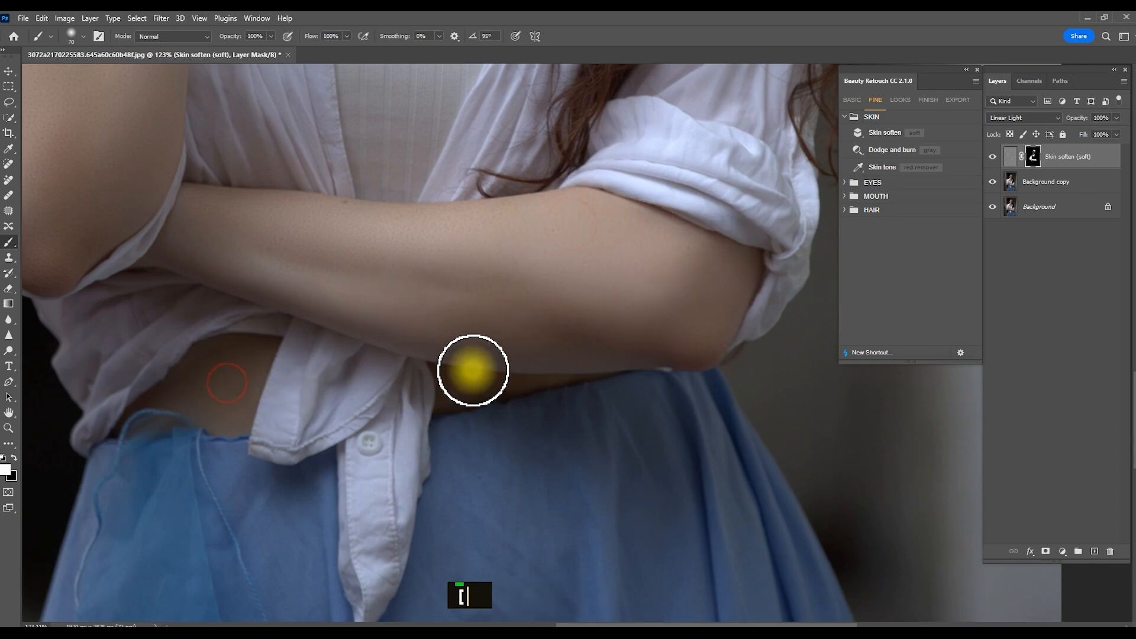
Compare the portrait with and without the Skin soften layer, both in full view and close up on the face.
{"action": "scroll", "coordinate": [507, 464], "scroll_direction": "down", "scroll_amount": 8}
{"action": "scroll", "coordinate": [523, 233], "scroll_direction": "up", "scroll_amount": 17}
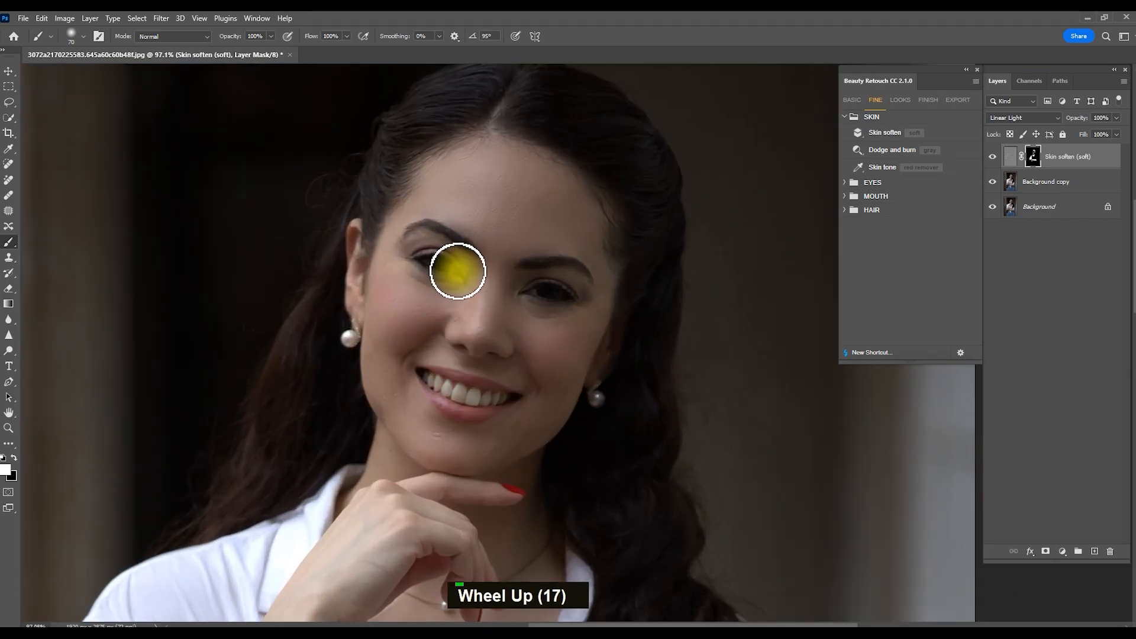
{"action": "scroll", "coordinate": [446, 177], "scroll_direction": "down", "scroll_amount": 15}
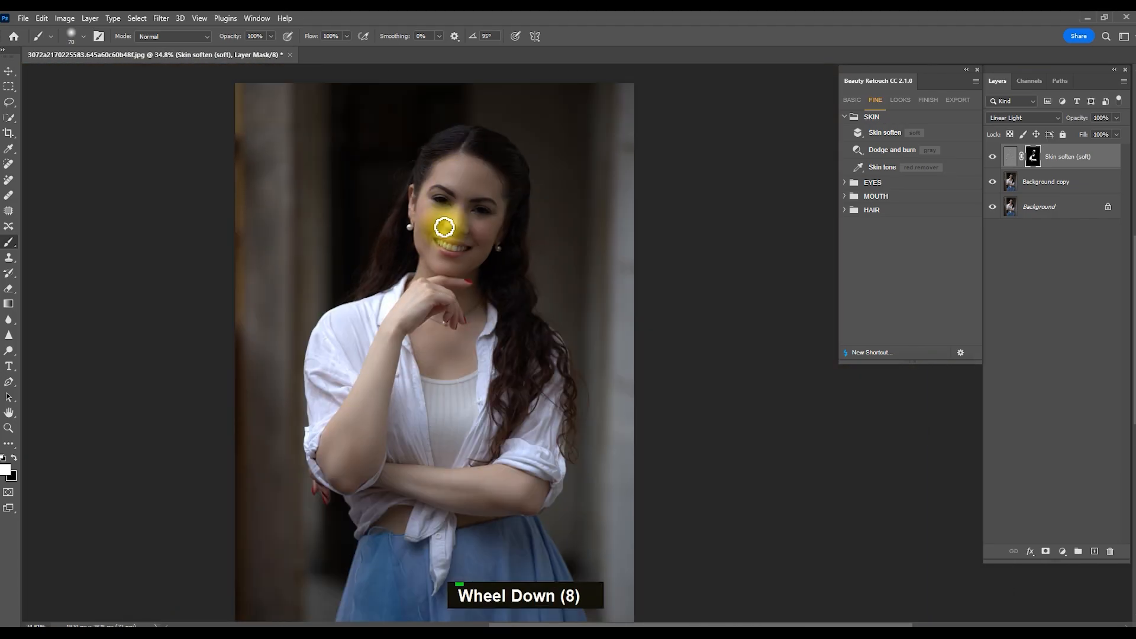
{"action": "scroll", "coordinate": [443, 236], "scroll_direction": "up", "scroll_amount": 9}
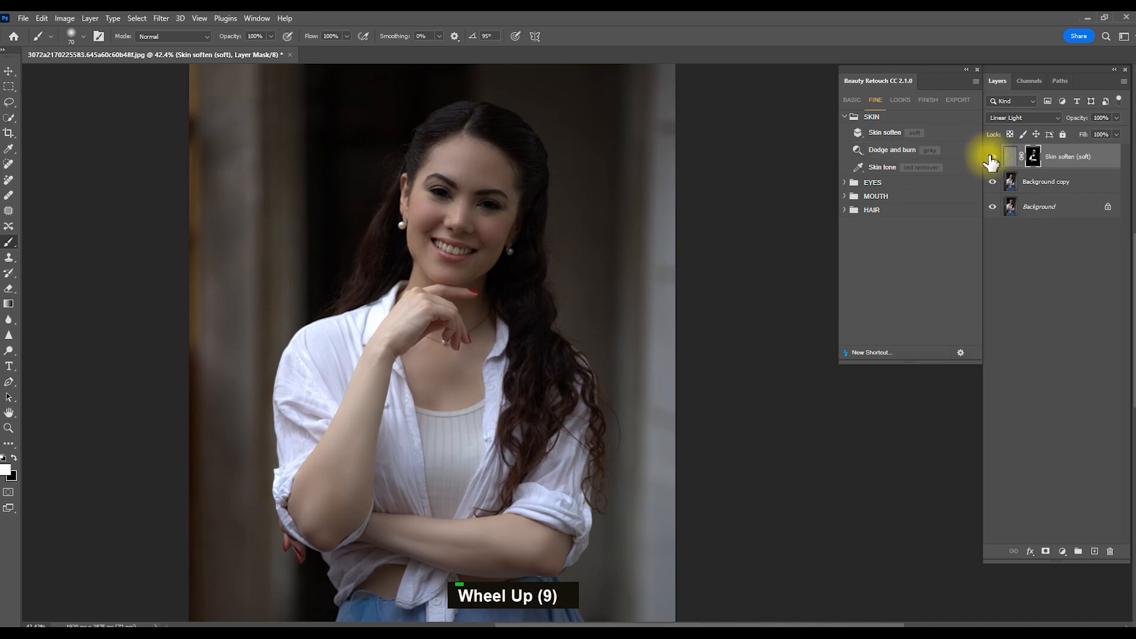
{"action": "double_click", "coordinate": [993, 158]}
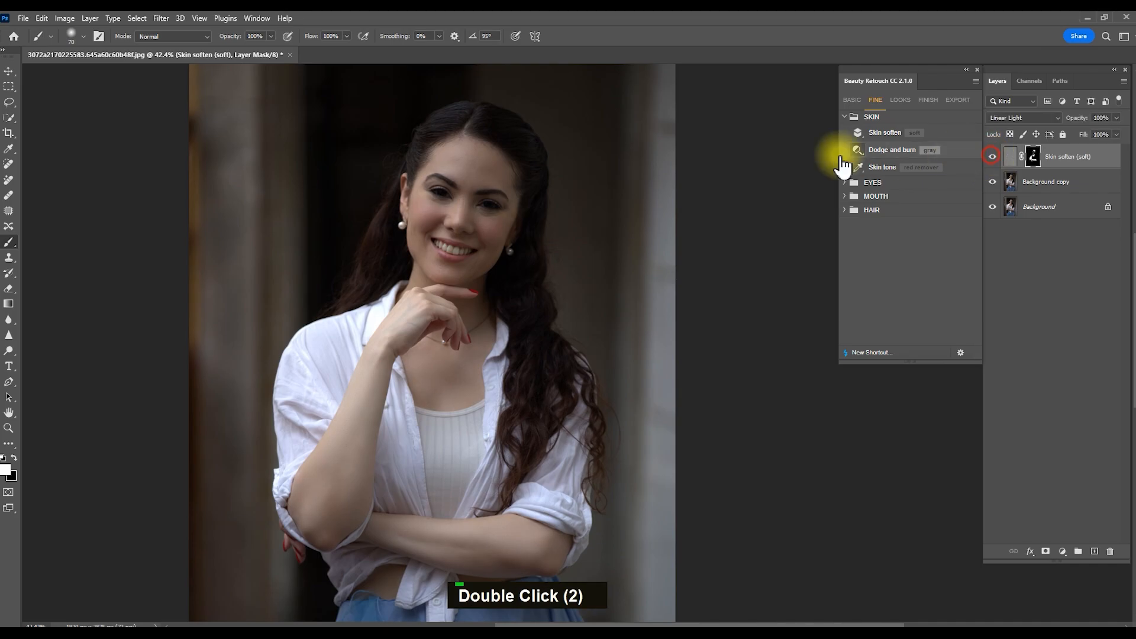
{"action": "scroll", "coordinate": [456, 177], "scroll_direction": "up", "scroll_amount": 16}
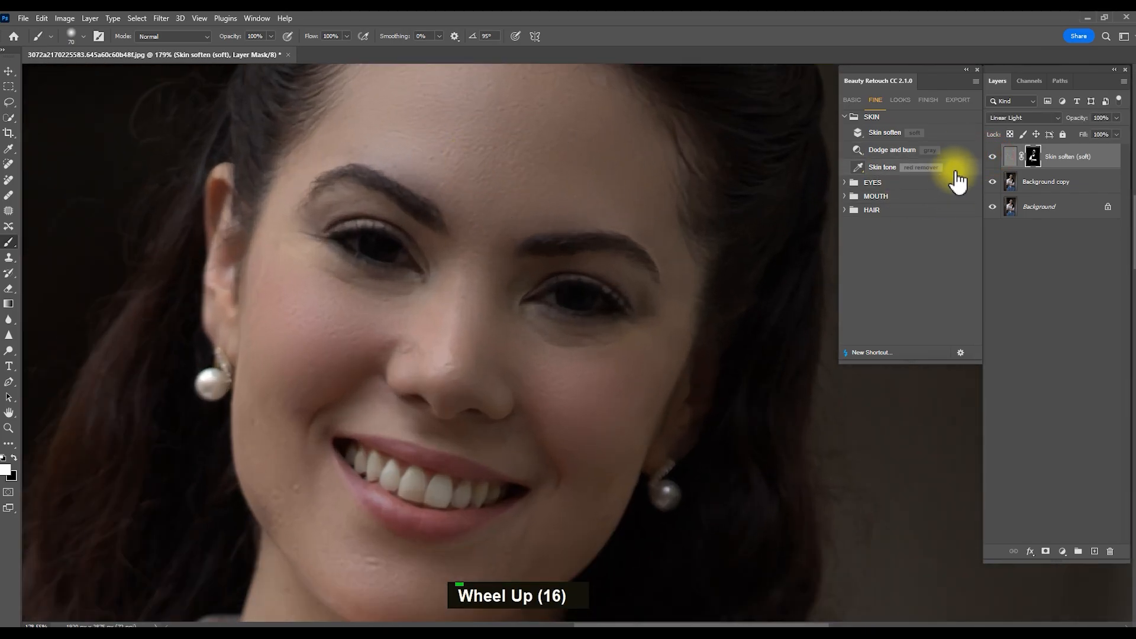
{"action": "double_click", "coordinate": [993, 159]}
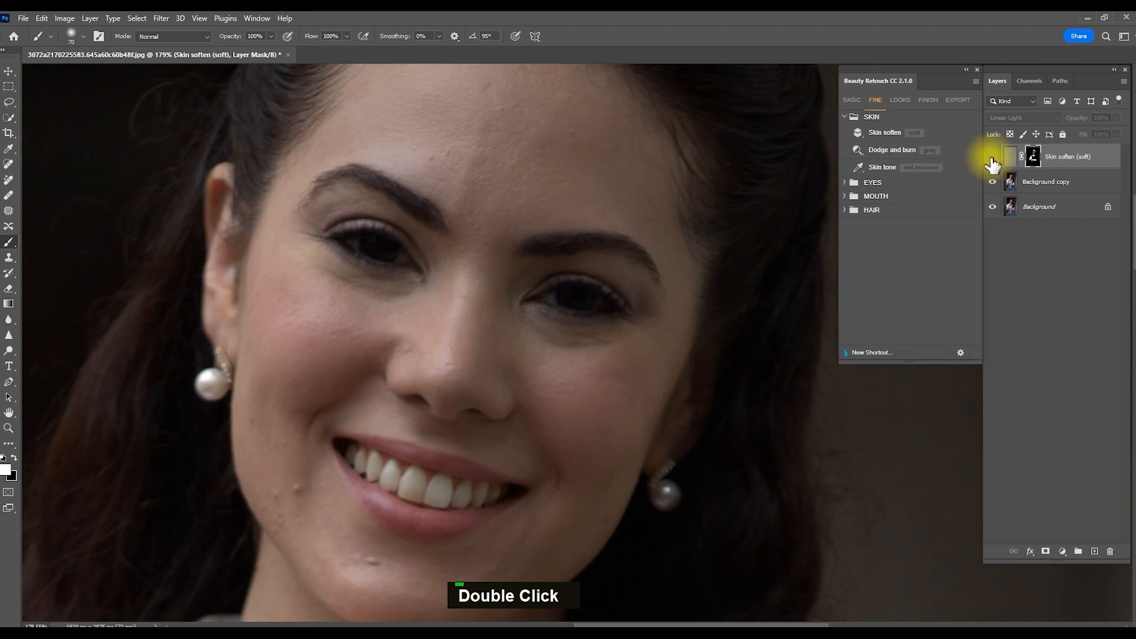
{"action": "double_click", "coordinate": [993, 158]}
{"action": "double_click", "coordinate": [993, 158]}
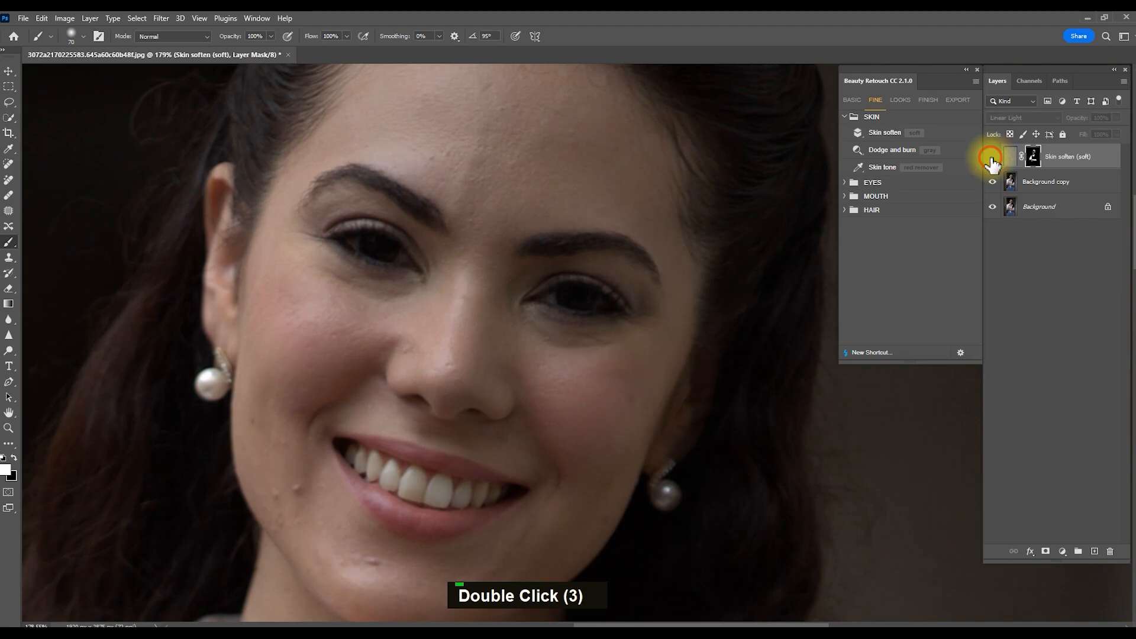
{"action": "double_click", "coordinate": [993, 158]}
{"action": "scroll", "coordinate": [459, 193], "scroll_direction": "down", "scroll_amount": 10}
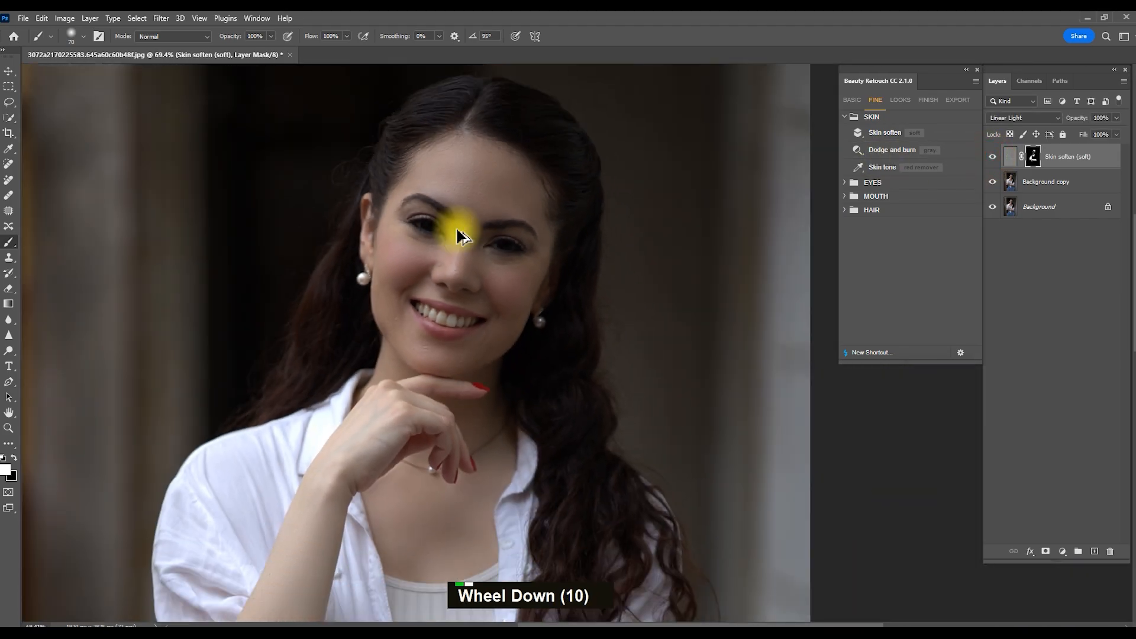
Stamp all visible layers into a new layer and heal the blemishes on her lower right cheek with a 10 px Spot Healing Brush.
{"action": "key", "text": "ctrl+alt+shift+e"}
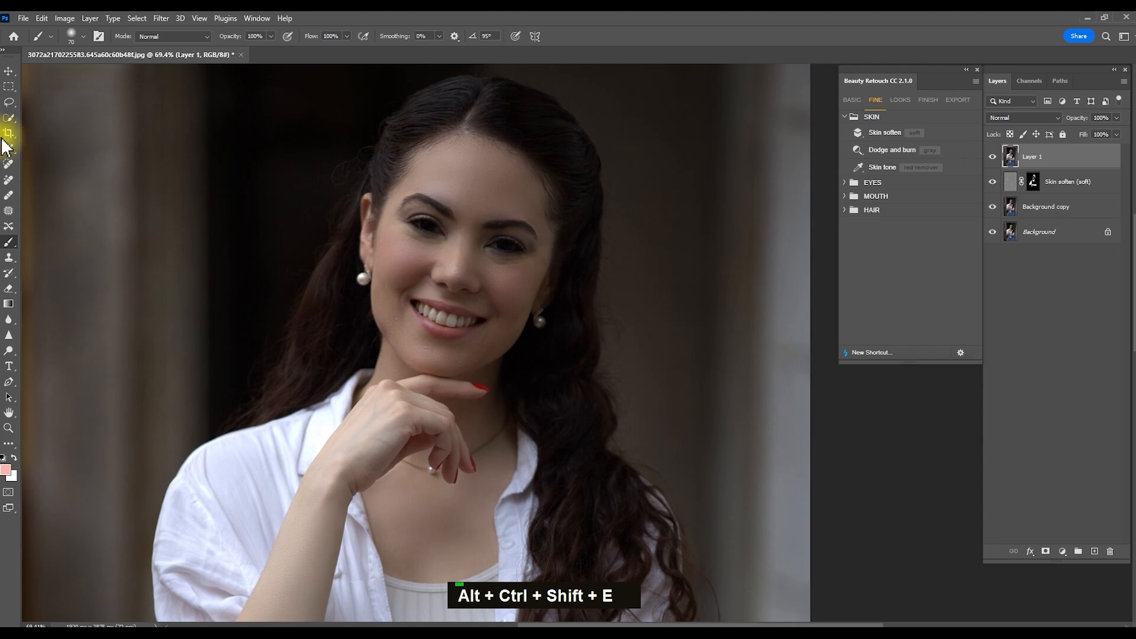
{"action": "left_click", "coordinate": [10, 167]}
{"action": "scroll", "coordinate": [403, 305], "scroll_direction": "up", "scroll_amount": 17}
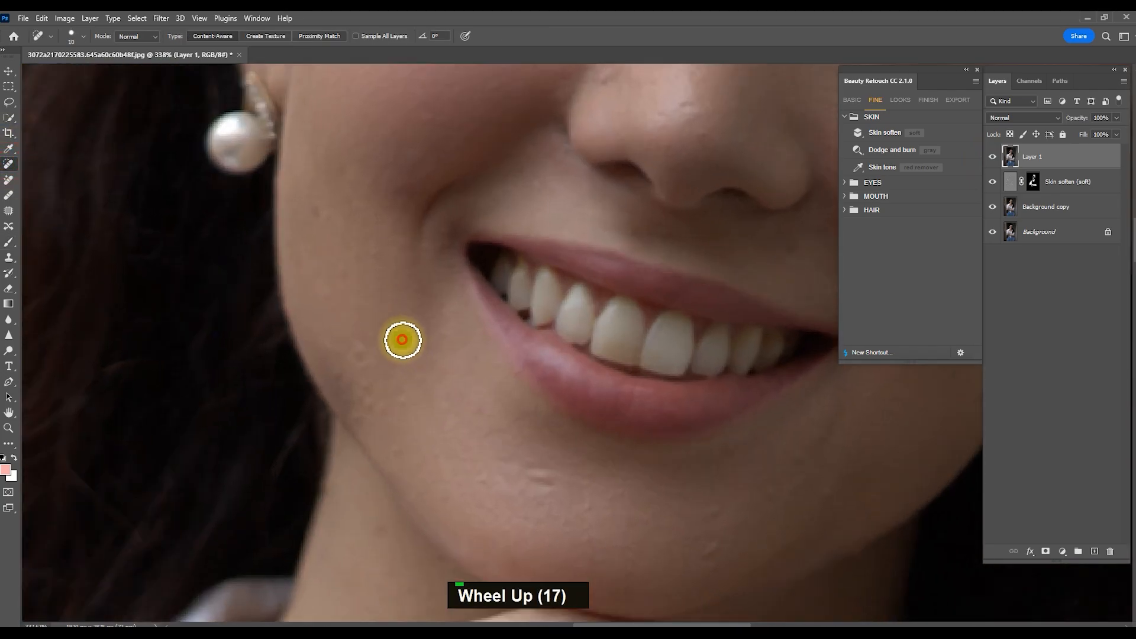
{"action": "left_click", "coordinate": [402, 340]}
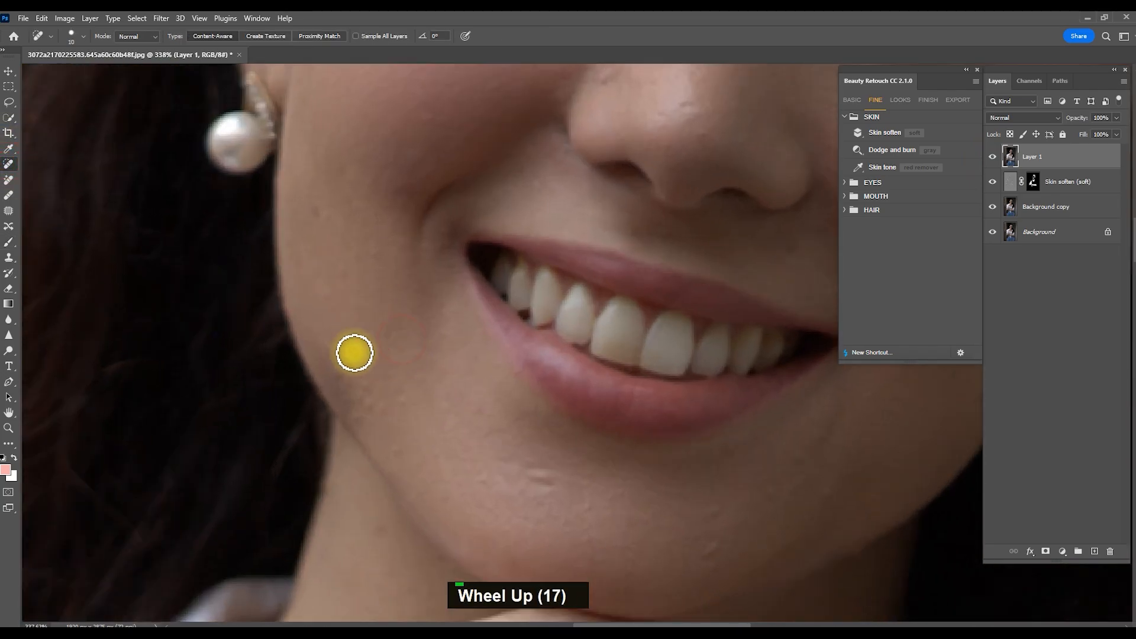
{"action": "double_click", "coordinate": [391, 339]}
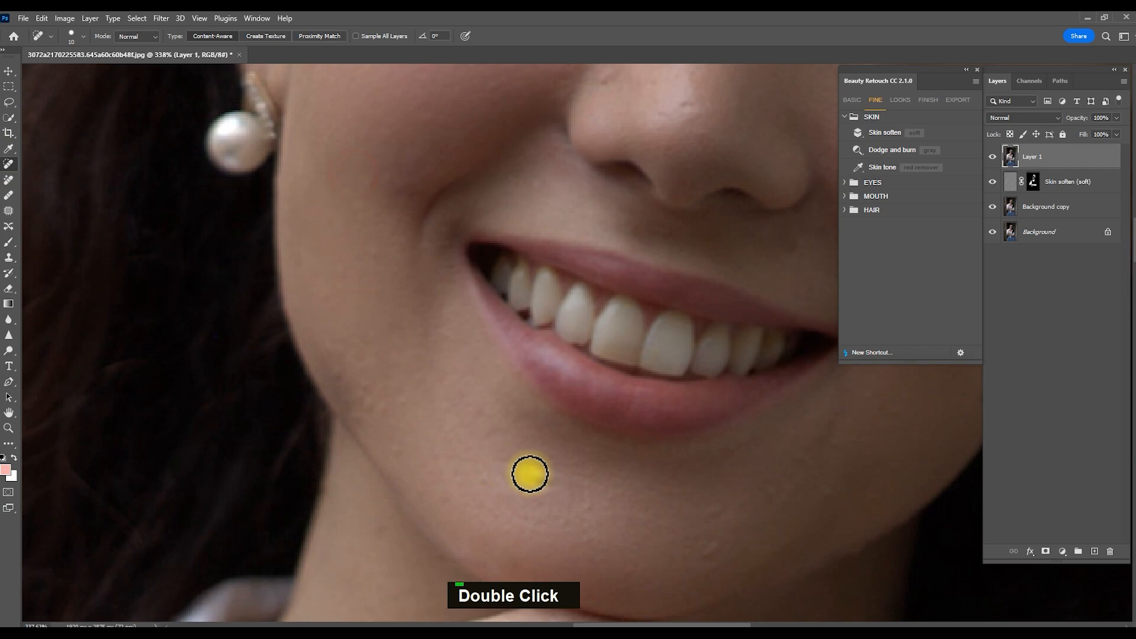
Heal the small blemishes on the chin and along the jaw below the smile with the Spot Healing Brush.
{"action": "double_click", "coordinate": [499, 484]}
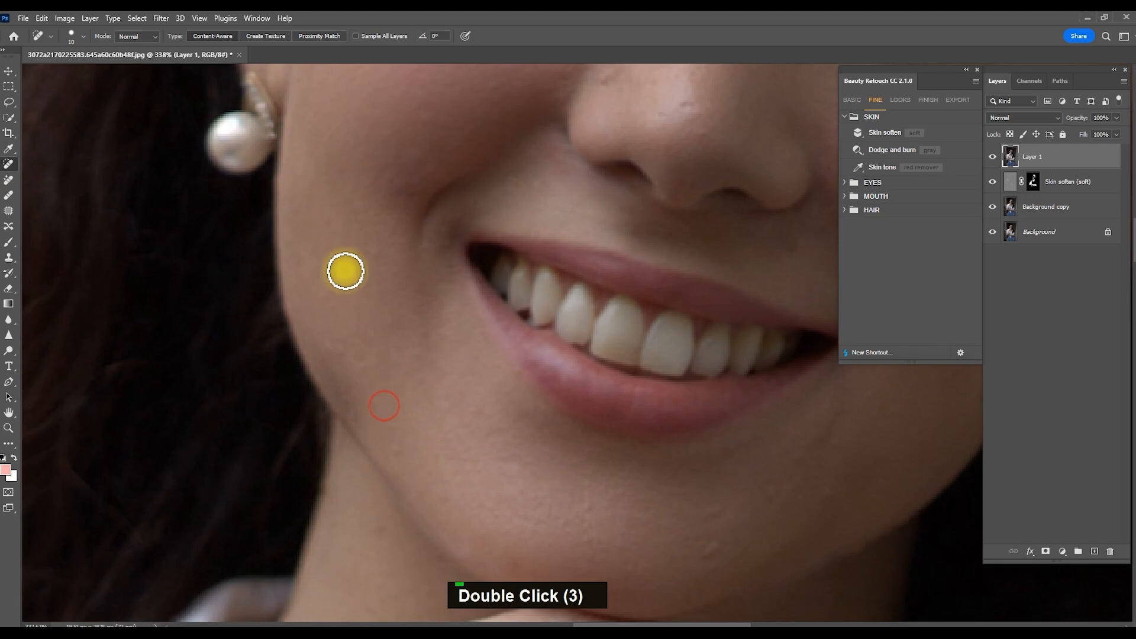
{"action": "double_click", "coordinate": [770, 492]}
{"action": "double_click", "coordinate": [712, 559]}
Heal the spots on the tip and side of the nose and on the neighbouring cheek.
{"action": "scroll", "coordinate": [418, 236], "scroll_direction": "up", "scroll_amount": 7}
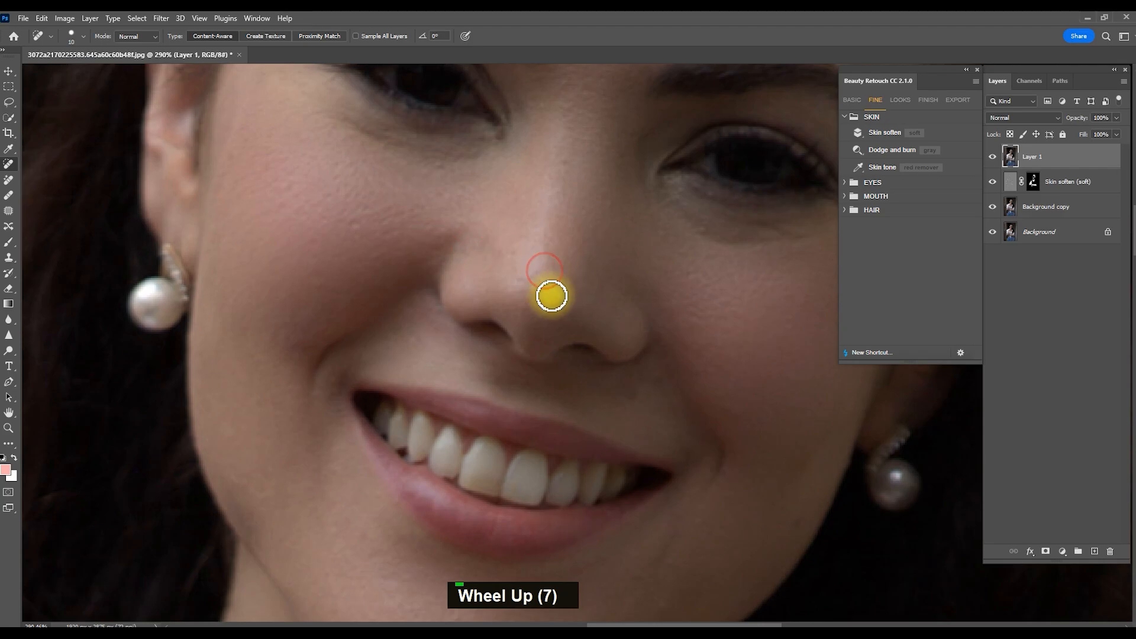
{"action": "double_click", "coordinate": [541, 284]}
{"action": "double_click", "coordinate": [550, 283]}
{"action": "double_click", "coordinate": [609, 203]}
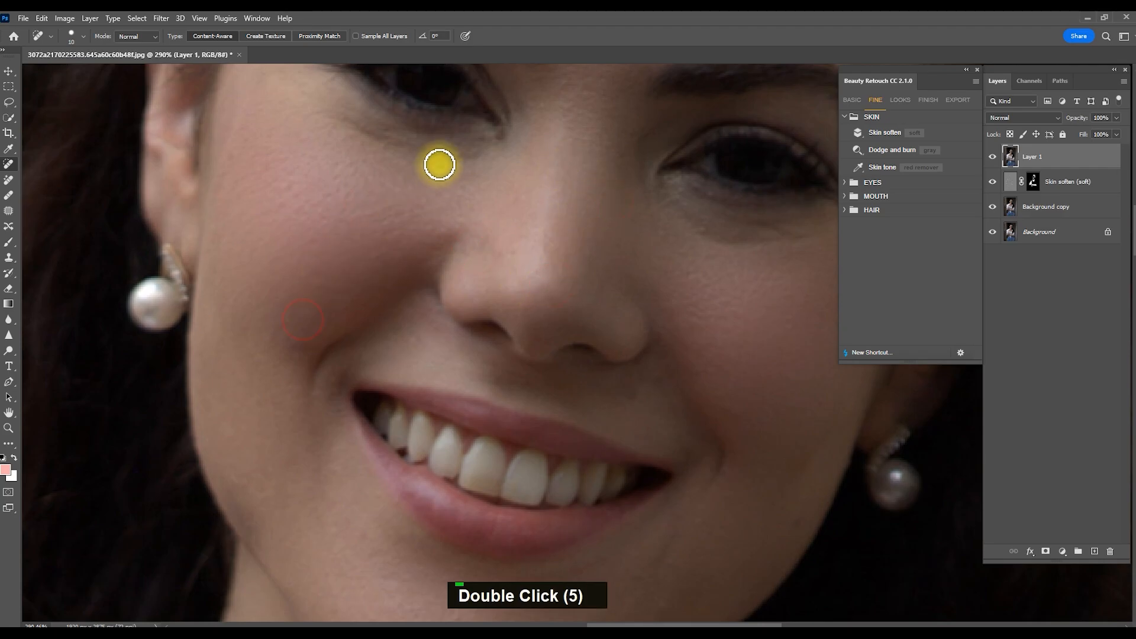
Heal the bumps between the eyebrows and on the lower forehead above them.
{"action": "scroll", "coordinate": [510, 325], "scroll_direction": "down", "scroll_amount": 7}
{"action": "scroll", "coordinate": [509, 243], "scroll_direction": "up", "scroll_amount": 8}
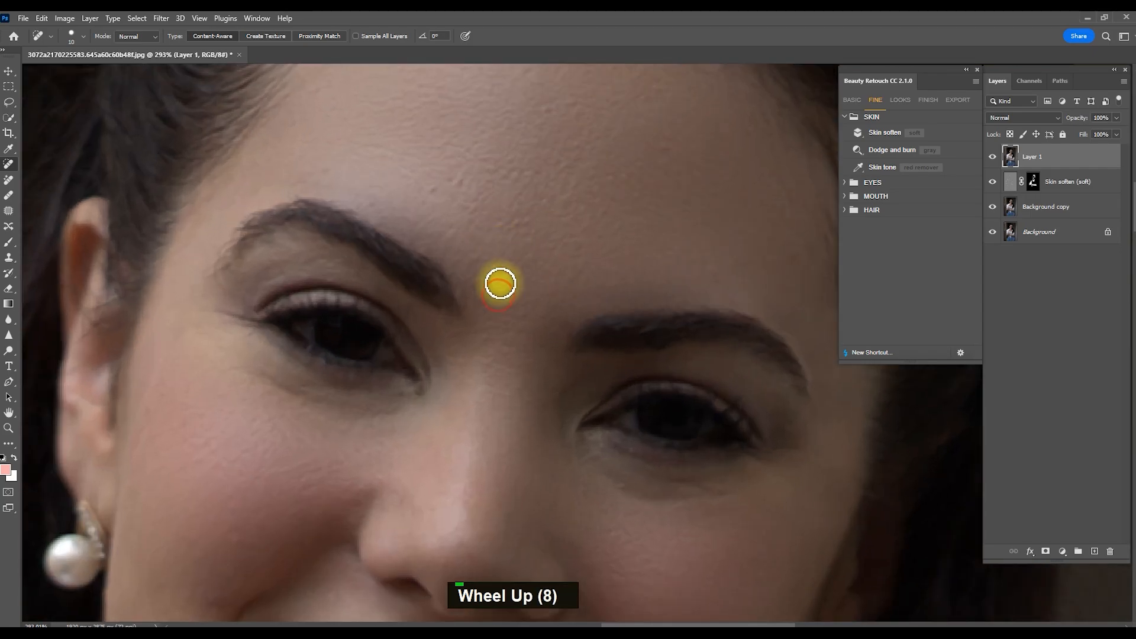
{"action": "double_click", "coordinate": [503, 278]}
{"action": "double_click", "coordinate": [483, 260]}
{"action": "double_click", "coordinate": [503, 228]}
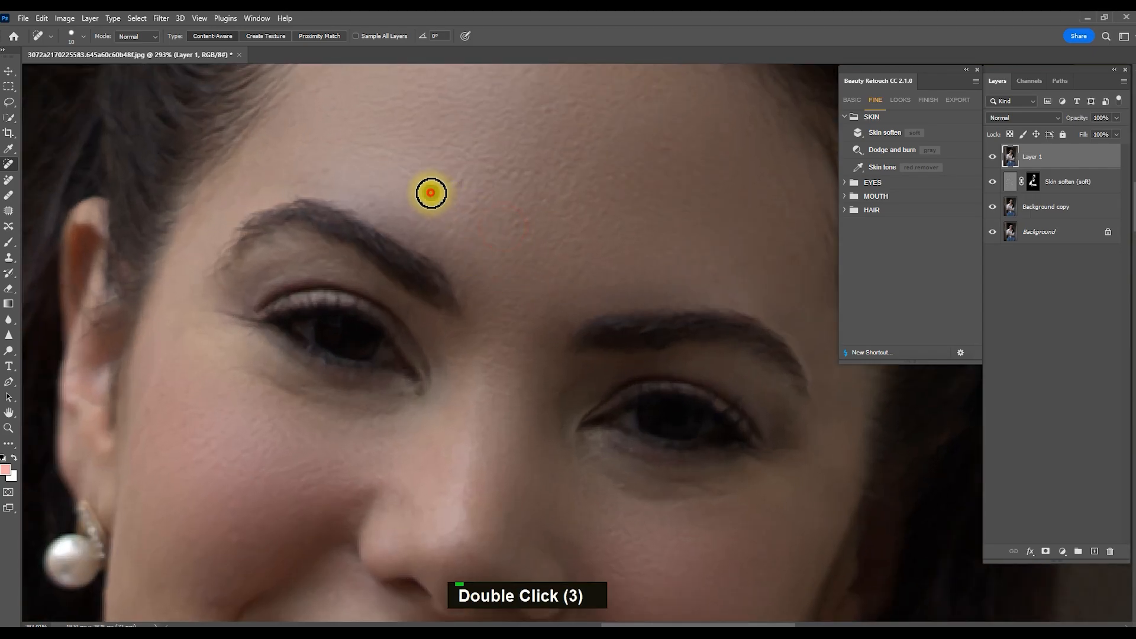
{"action": "key", "text": "p"}
{"action": "left_click_drag", "start_coordinate": [457, 184], "coordinate": [464, 190]}
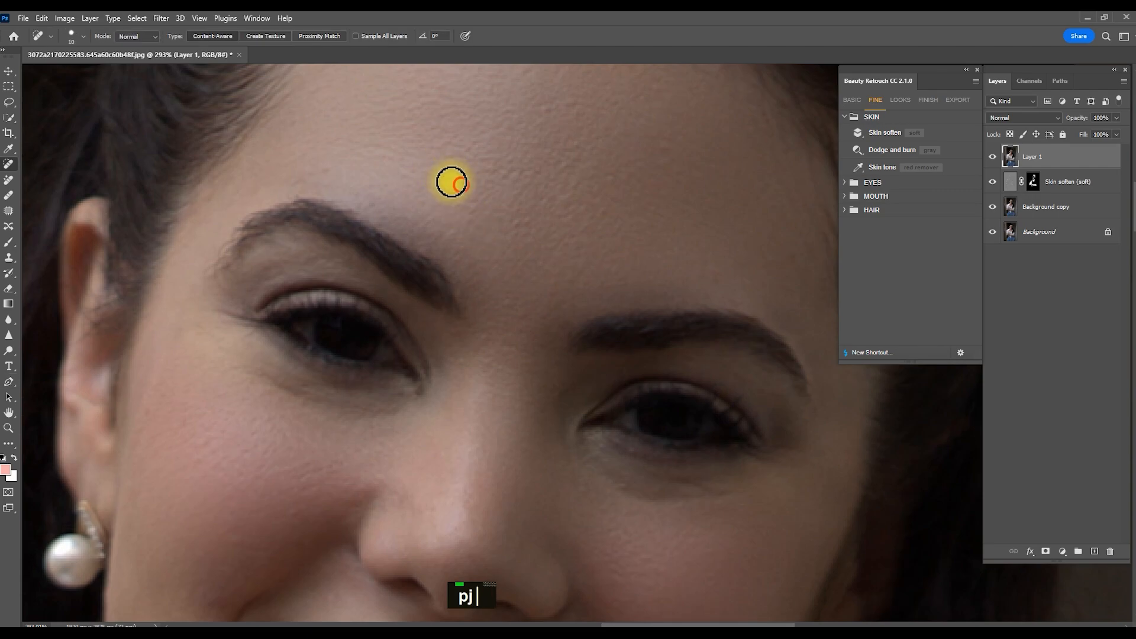
{"action": "double_click", "coordinate": [452, 183]}
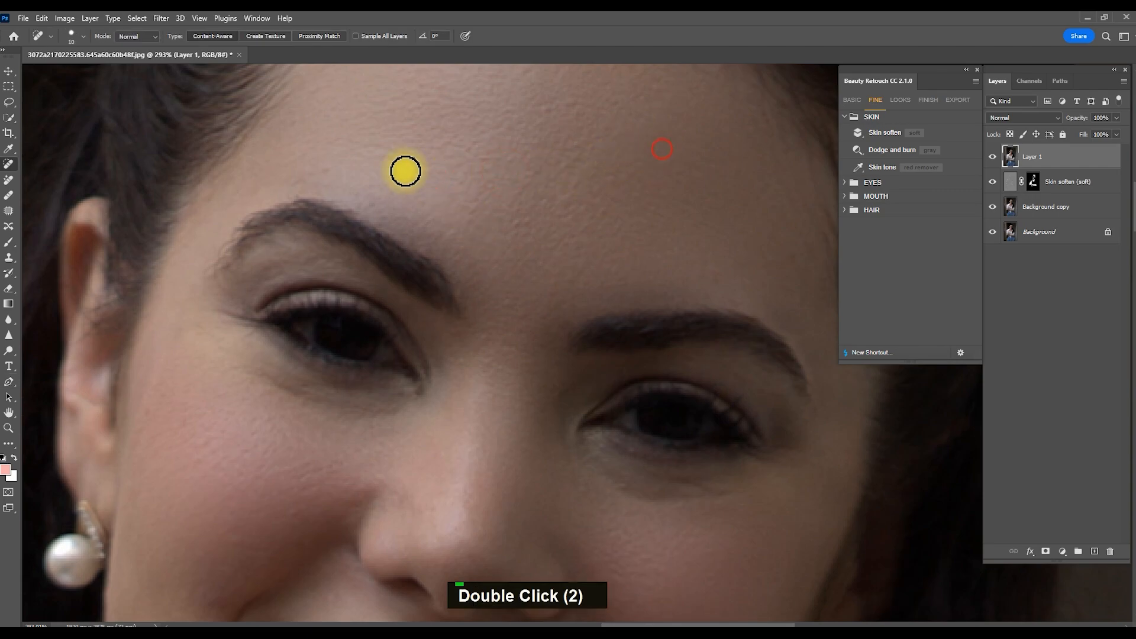
{"action": "double_click", "coordinate": [505, 304]}
Heal the remaining spots on the upper forehead below the hairline.
{"action": "scroll", "coordinate": [198, 439], "scroll_direction": "down", "scroll_amount": 6}
{"action": "scroll", "coordinate": [401, 244], "scroll_direction": "up", "scroll_amount": 4}
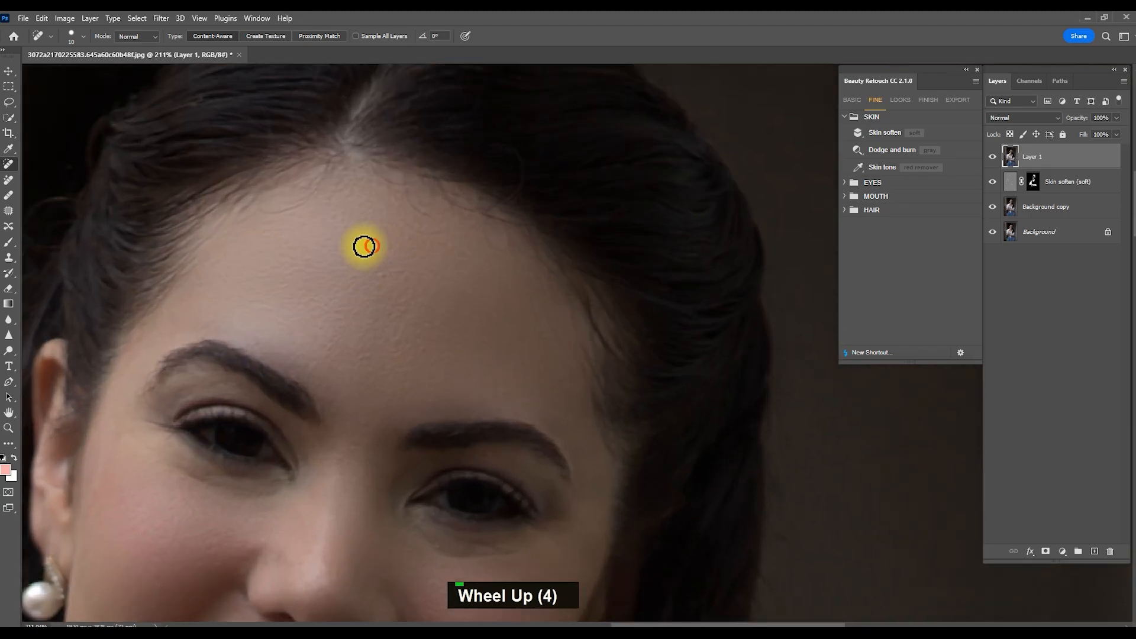
{"action": "double_click", "coordinate": [342, 263]}
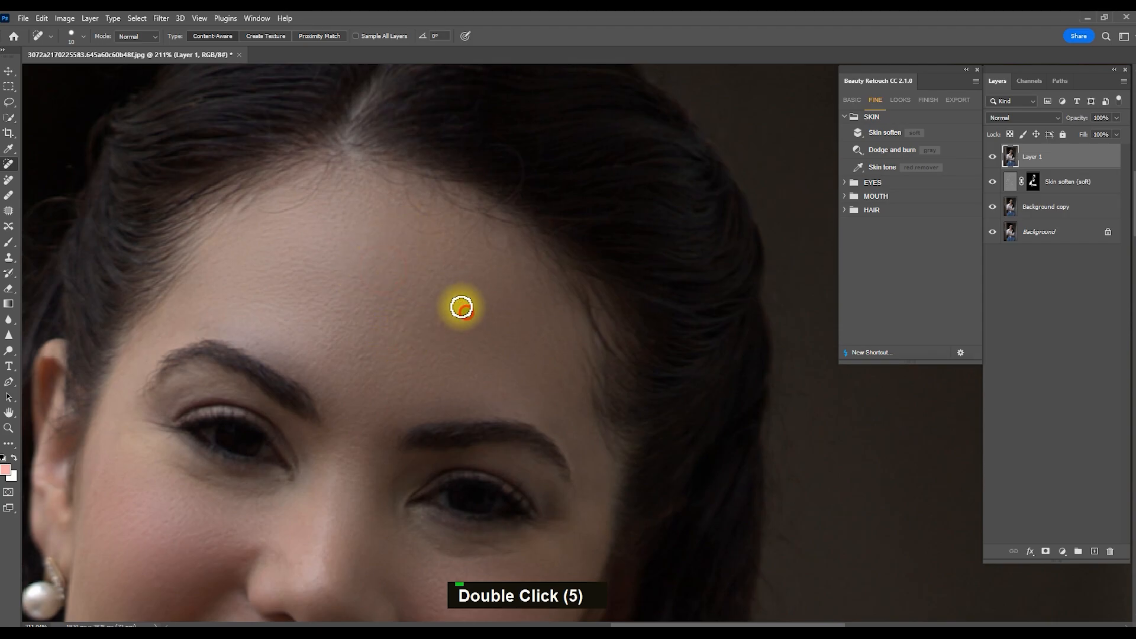
Heal the marks below the inner corner of the eye and beside the nose bridge, reducing the brush to 9 px.
{"action": "scroll", "coordinate": [468, 355], "scroll_direction": "down", "scroll_amount": 7}
{"action": "scroll", "coordinate": [466, 414], "scroll_direction": "up", "scroll_amount": 10}
{"action": "scroll", "coordinate": [394, 336], "scroll_direction": "up", "scroll_amount": 2}
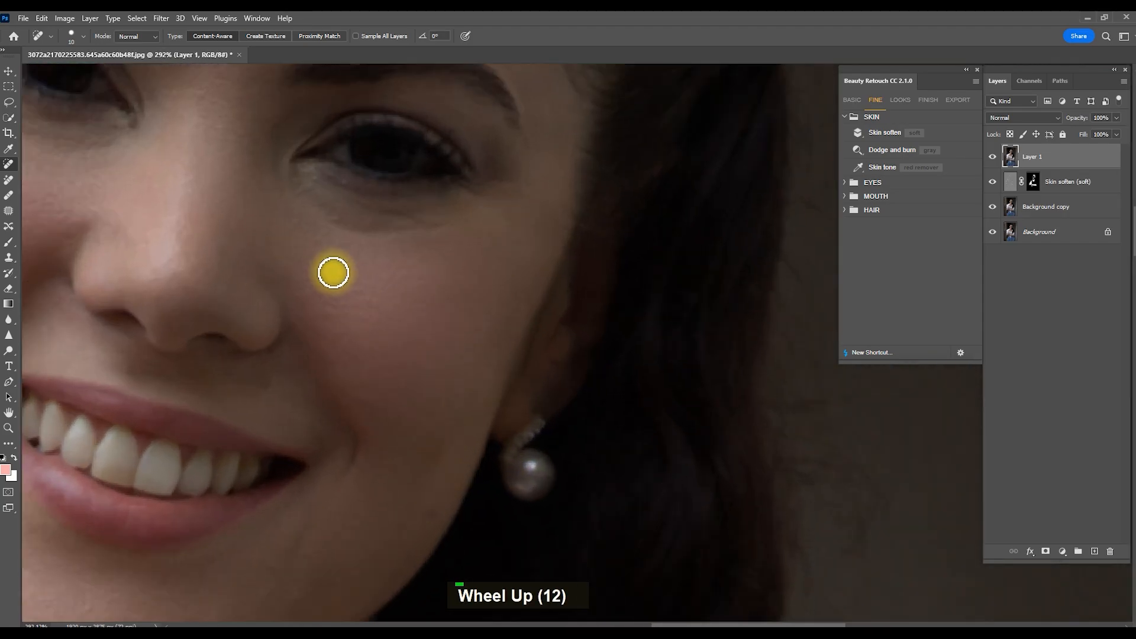
{"action": "double_click", "coordinate": [300, 221]}
{"action": "key", "text": "bracketleft"}
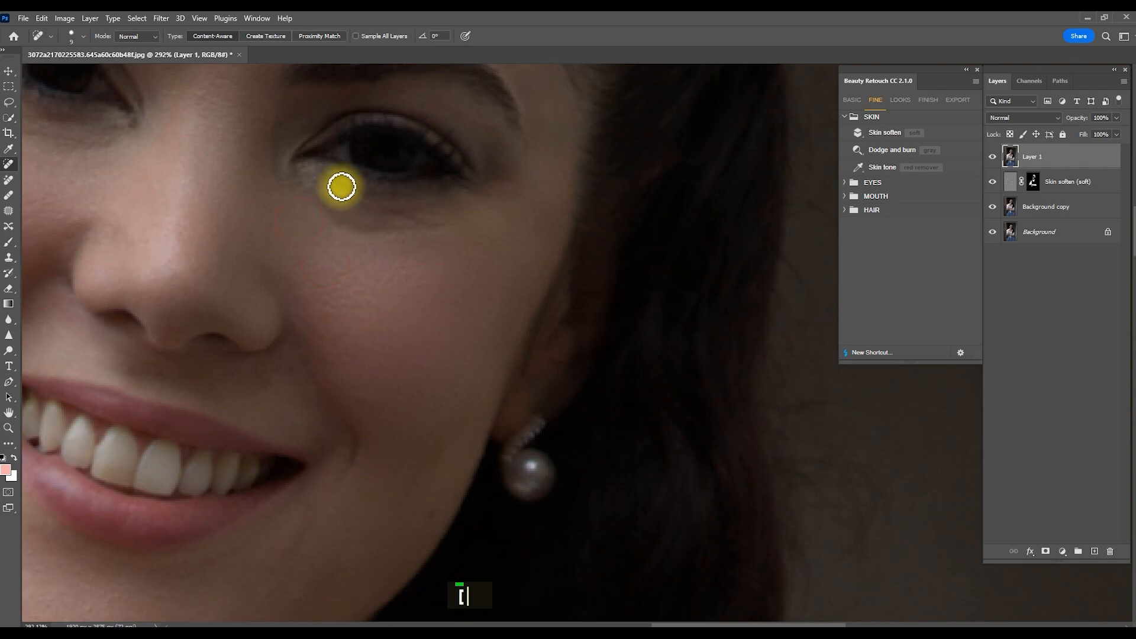
{"action": "left_click", "coordinate": [273, 128]}
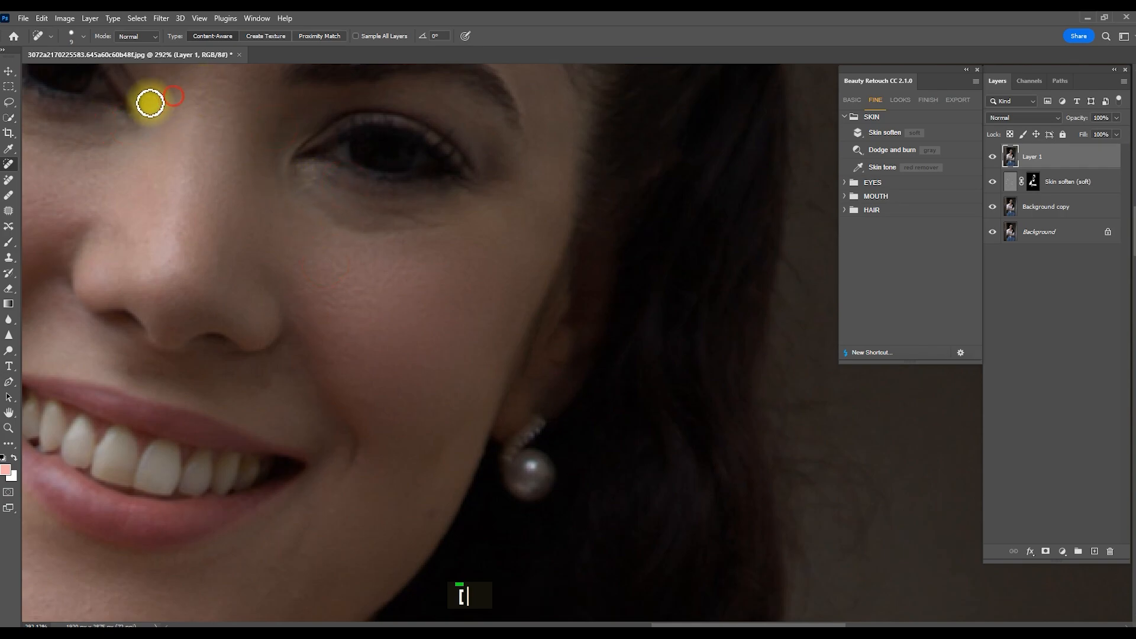
Compare the portrait with and without the healed Layer 1, both in full view and close up on the face.
{"action": "scroll", "coordinate": [429, 332], "scroll_direction": "down", "scroll_amount": 7}
{"action": "scroll", "coordinate": [426, 330], "scroll_direction": "up", "scroll_amount": 3}
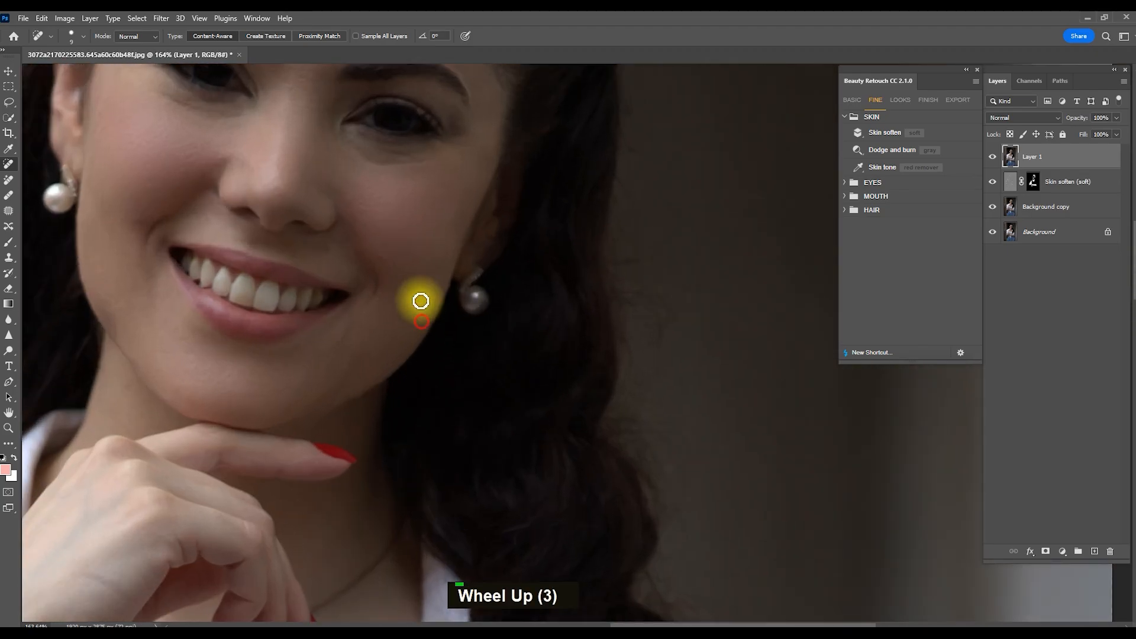
{"action": "scroll", "coordinate": [385, 296], "scroll_direction": "down", "scroll_amount": 9}
{"action": "scroll", "coordinate": [397, 331], "scroll_direction": "down", "scroll_amount": 5}
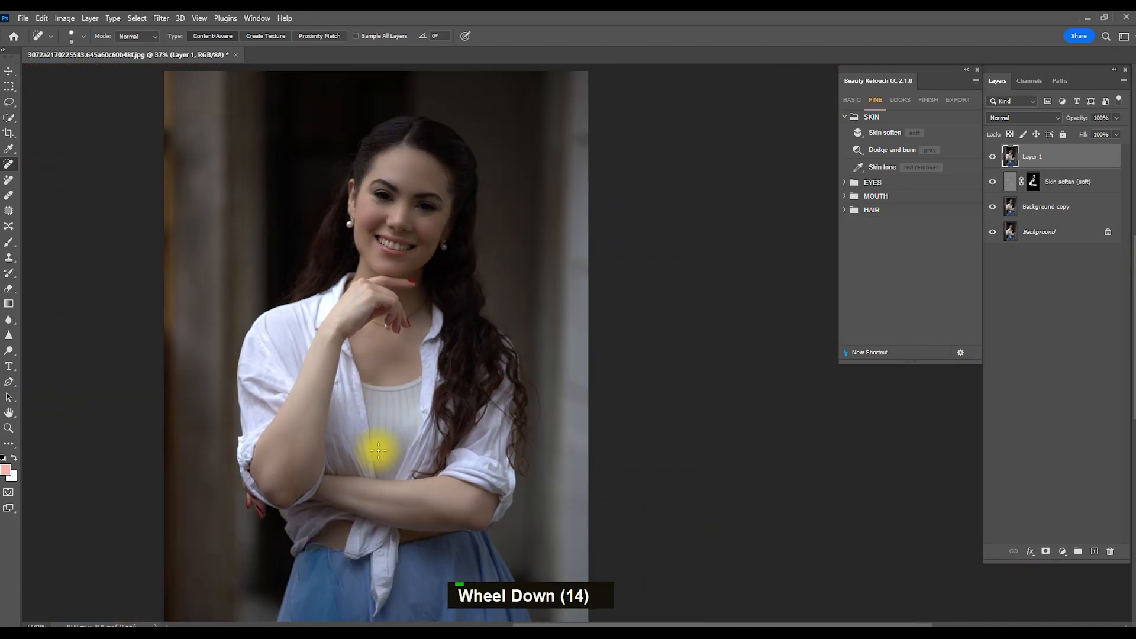
{"action": "scroll", "coordinate": [592, 378], "scroll_direction": "down", "scroll_amount": 4}
{"action": "scroll", "coordinate": [624, 291], "scroll_direction": "up", "scroll_amount": 3}
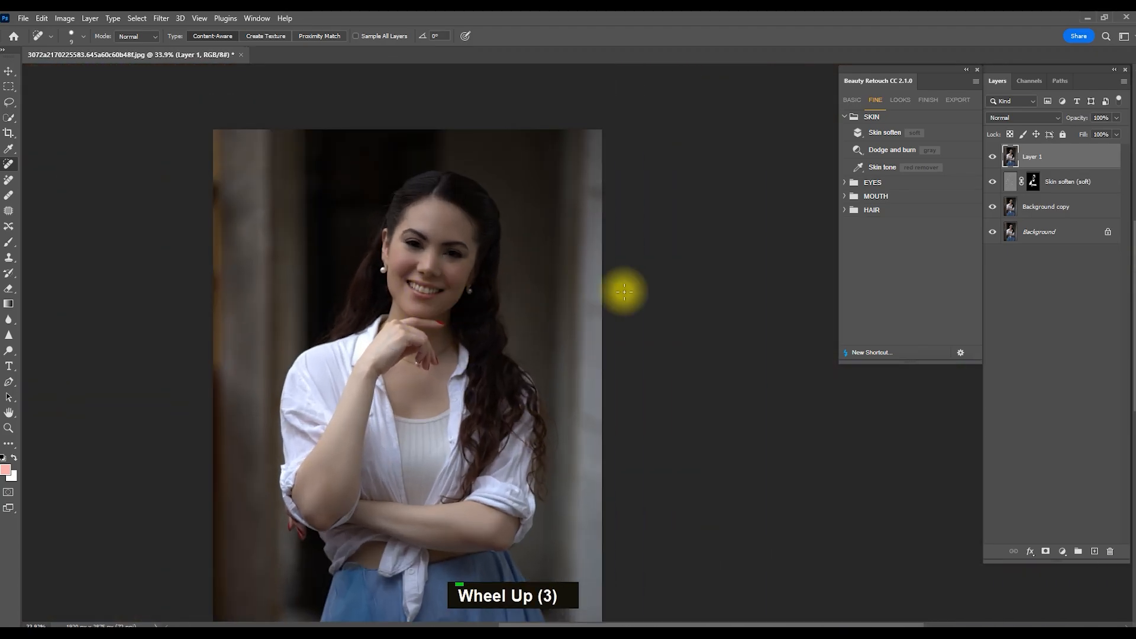
{"action": "double_click", "coordinate": [991, 159]}
{"action": "scroll", "coordinate": [343, 304], "scroll_direction": "up", "scroll_amount": 19}
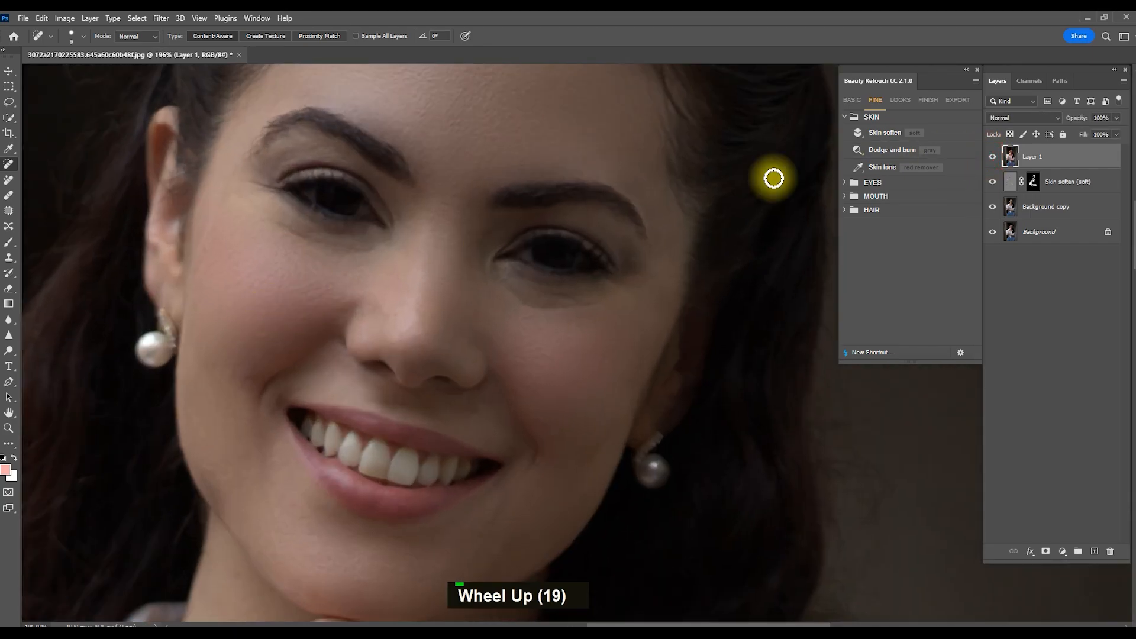
{"action": "double_click", "coordinate": [993, 157]}
Stamp all visible layers into a new layer and brighten it with Levels, setting inputs to 1, 1.22 and 249.
{"action": "key", "text": "ctrl+alt+shift+e"}
{"action": "scroll", "coordinate": [455, 241], "scroll_direction": "down", "scroll_amount": 10}
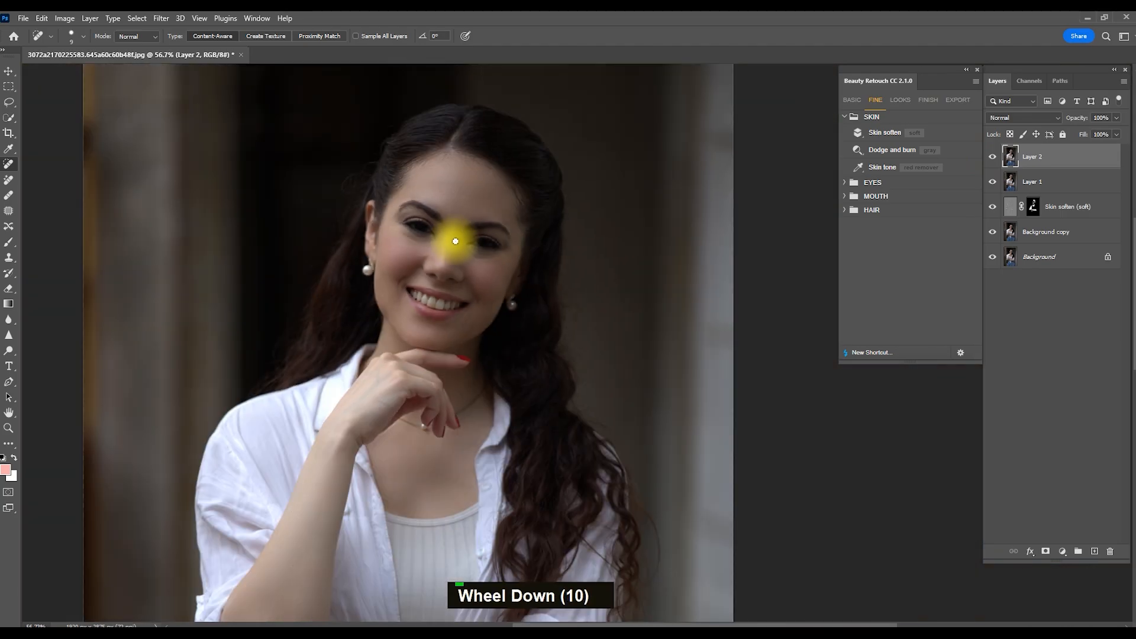
{"action": "scroll", "coordinate": [453, 247], "scroll_direction": "down", "scroll_amount": 5}
{"action": "scroll", "coordinate": [446, 304], "scroll_direction": "up", "scroll_amount": 4}
{"action": "key", "text": "v"}
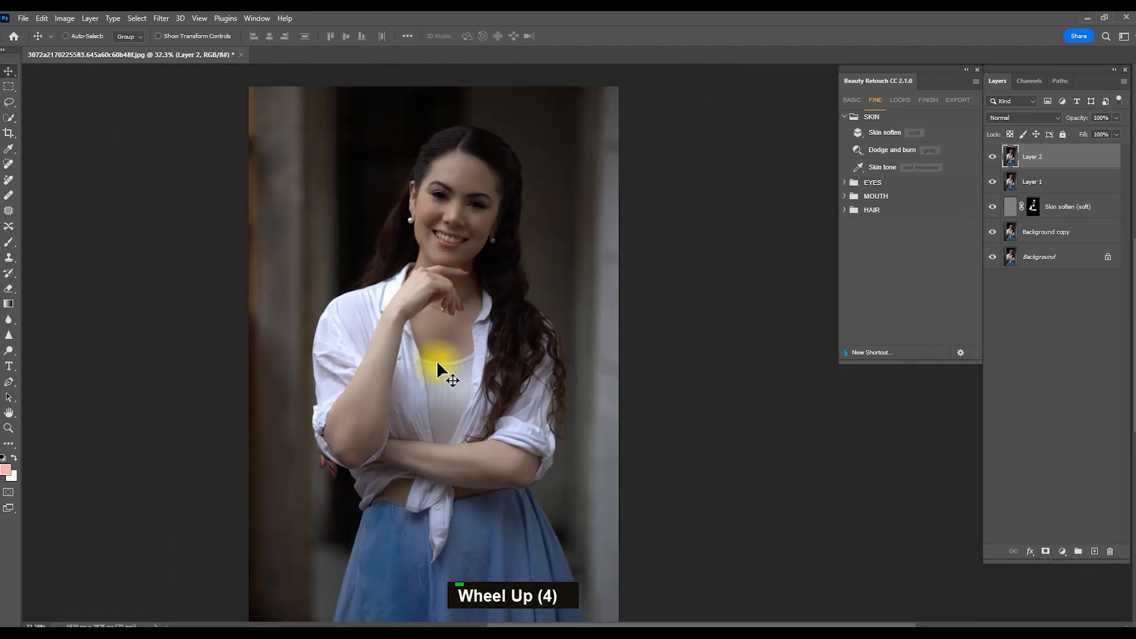
{"action": "key", "text": "ctrl+l"}
{"action": "left_click_drag", "start_coordinate": [923, 188], "coordinate": [733, 232]}
{"action": "left_click_drag", "start_coordinate": [745, 353], "coordinate": [742, 353]}
{"action": "left_click_drag", "start_coordinate": [828, 352], "coordinate": [821, 353]}
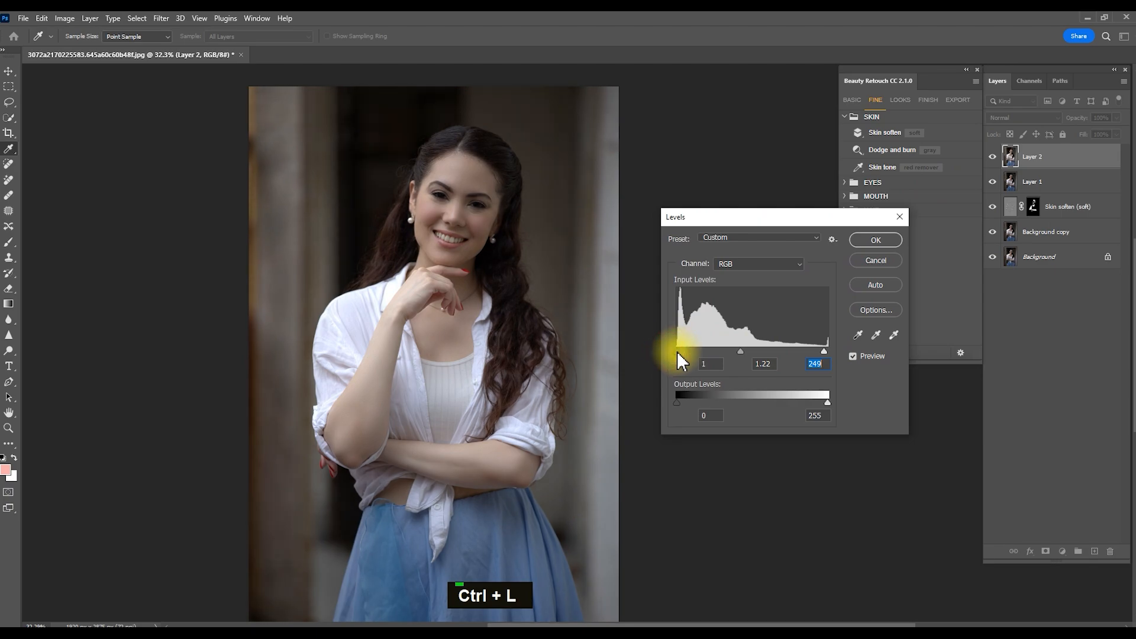
{"action": "left_click", "coordinate": [875, 239]}
{"action": "key", "text": "v"}
Place a Camera Raw radial gradient mask over the face, reset its Light settings and raise the exposure slightly.
{"action": "scroll", "coordinate": [497, 263], "scroll_direction": "down", "scroll_amount": 3}
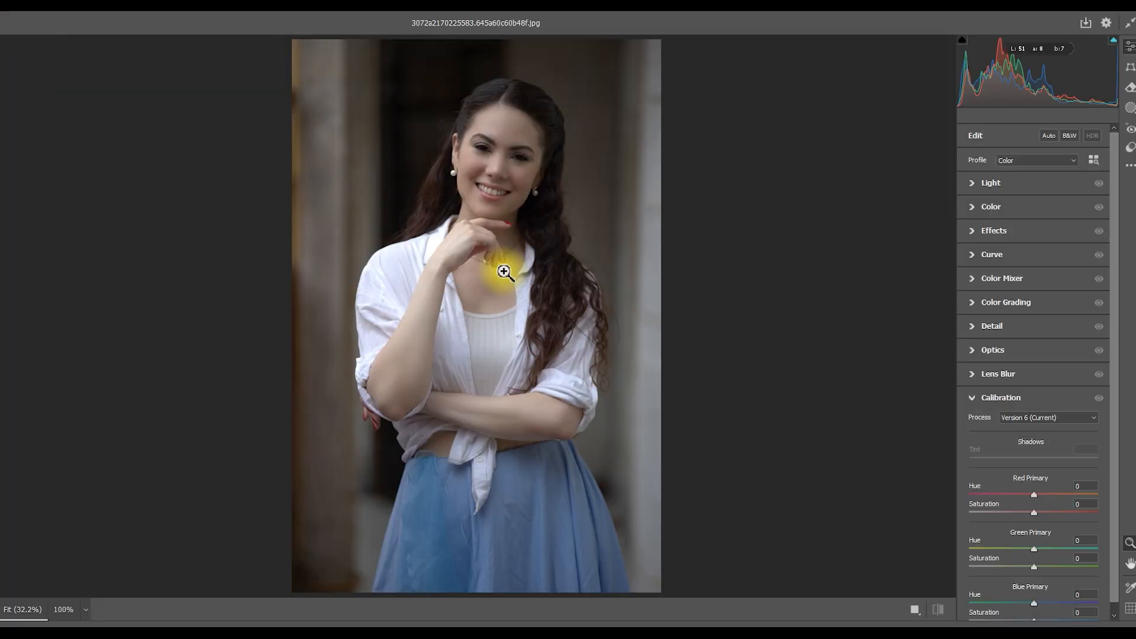
{"action": "left_click", "coordinate": [1130, 108]}
{"action": "left_click", "coordinate": [987, 278]}
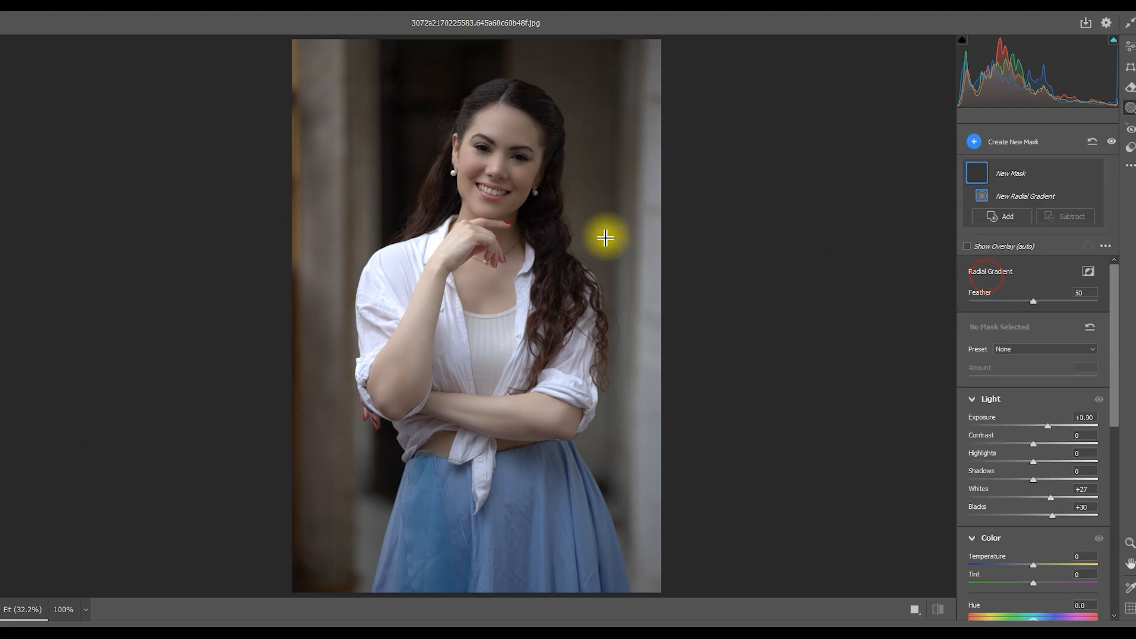
{"action": "left_click_drag", "start_coordinate": [508, 187], "coordinate": [542, 216]}
{"action": "left_click_drag", "start_coordinate": [495, 159], "coordinate": [501, 165]}
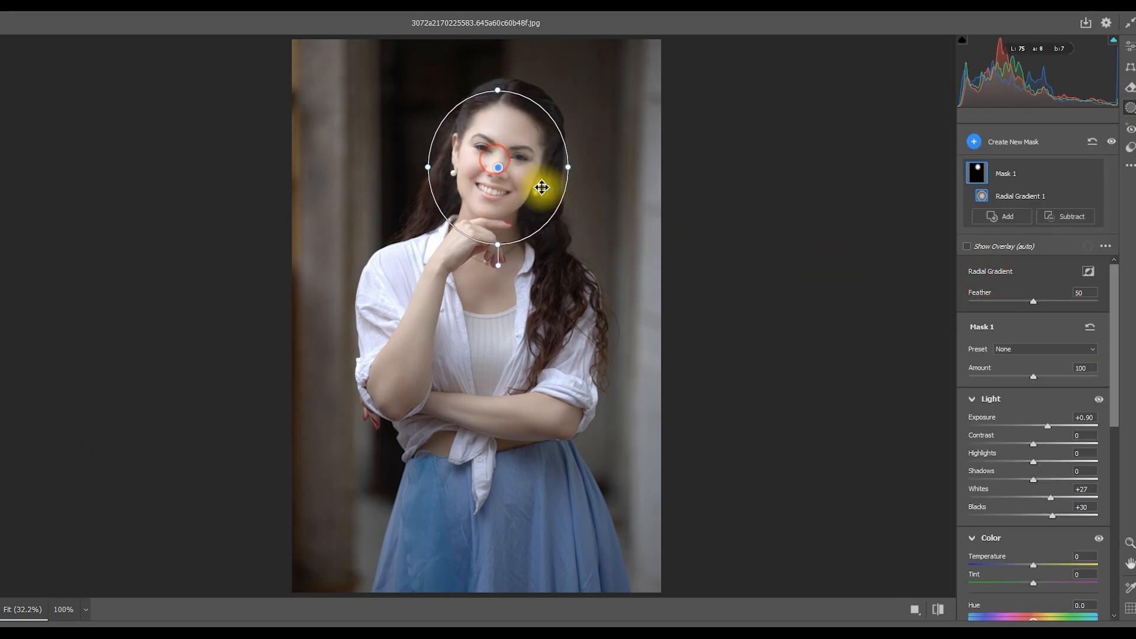
{"action": "left_click", "coordinate": [1002, 399], "text": "alt"}
{"action": "left_click_drag", "start_coordinate": [1038, 424], "coordinate": [1040, 426]}
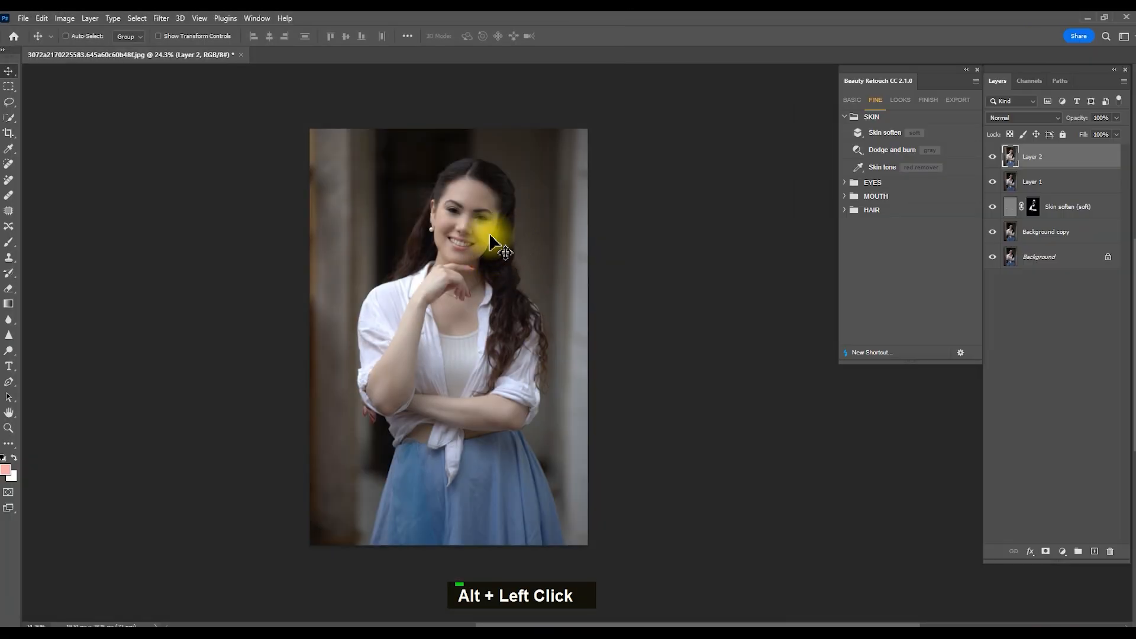
Compare the portrait with and without the brightened Layer 2, zoomed in and in full view.
{"action": "scroll", "coordinate": [490, 242], "scroll_direction": "up", "scroll_amount": 9}
{"action": "double_click", "coordinate": [992, 157]}
{"action": "double_click", "coordinate": [993, 157]}
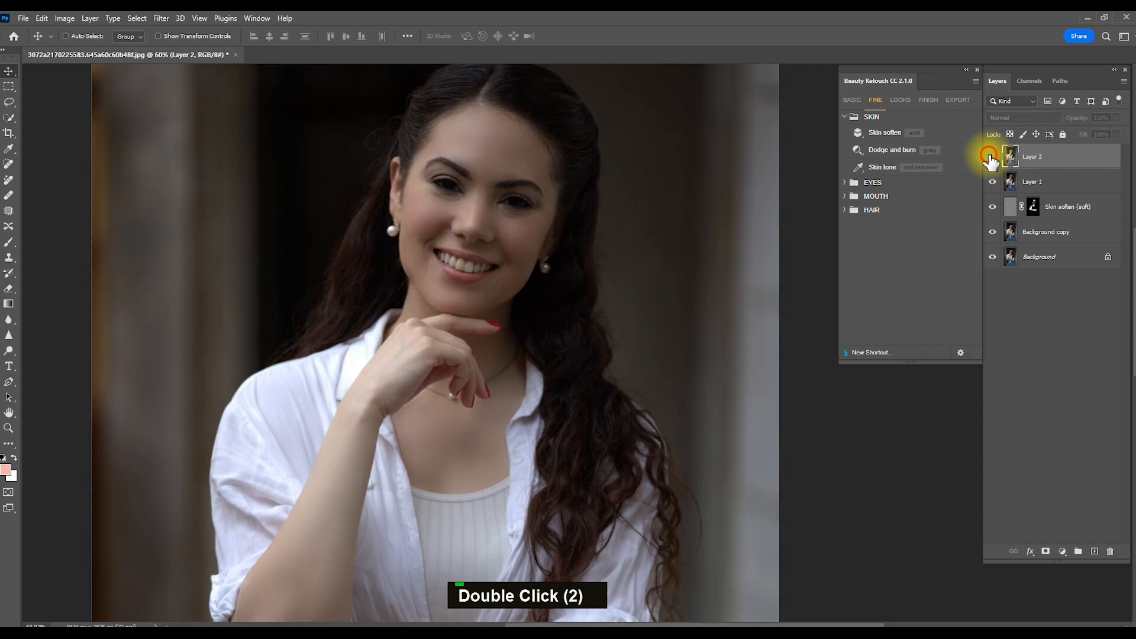
{"action": "double_click", "coordinate": [993, 157]}
{"action": "scroll", "coordinate": [568, 224], "scroll_direction": "down", "scroll_amount": 11}
{"action": "scroll", "coordinate": [498, 283], "scroll_direction": "up", "scroll_amount": 2}
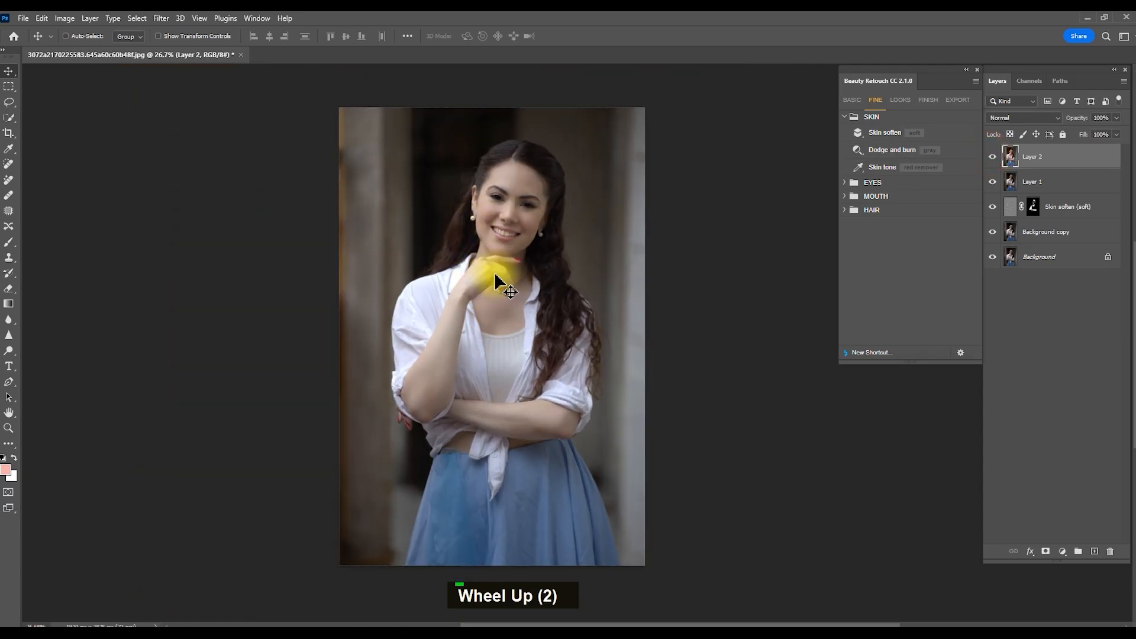
Apply another Levels adjustment to Layer 2 with the black input at 2 and the white input at 246.
{"action": "scroll", "coordinate": [500, 266], "scroll_direction": "up", "scroll_amount": 1}
{"action": "key", "text": "ctrl+l"}
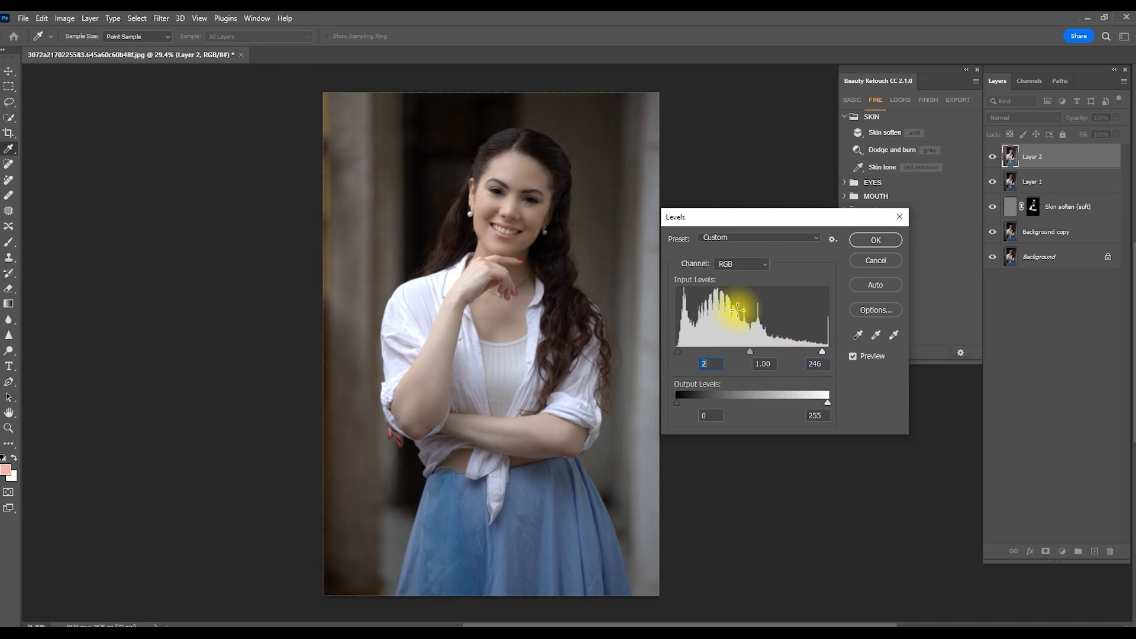
{"action": "left_click", "coordinate": [877, 236]}
{"action": "scroll", "coordinate": [548, 226], "scroll_direction": "up", "scroll_amount": 8}
{"action": "scroll", "coordinate": [526, 255], "scroll_direction": "down", "scroll_amount": 13}
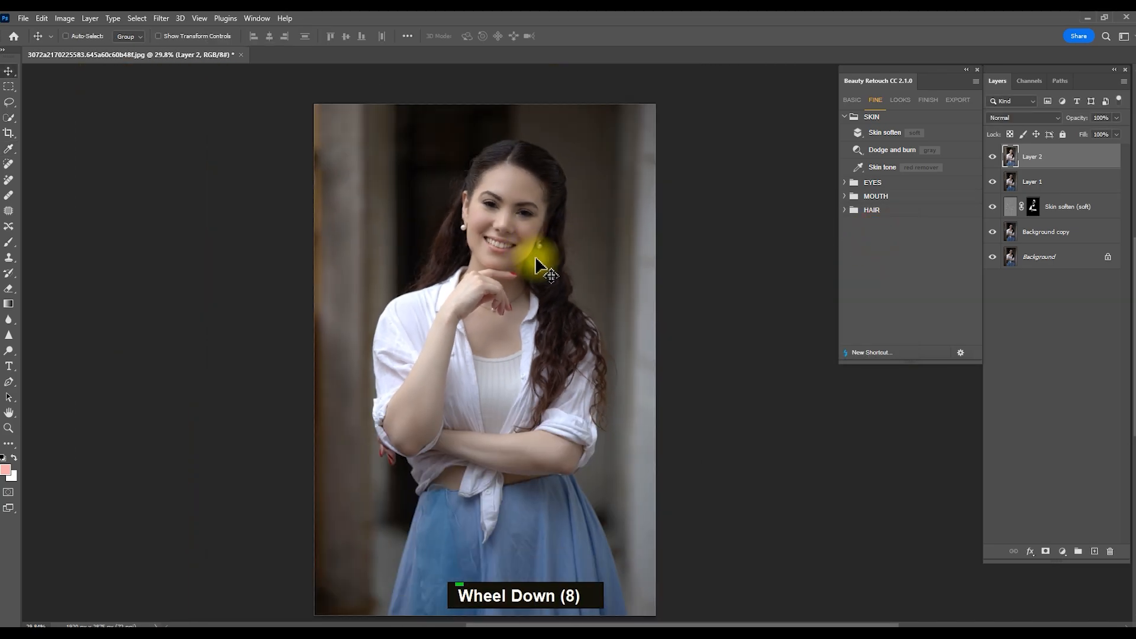
{"action": "scroll", "coordinate": [530, 225], "scroll_direction": "up", "scroll_amount": 4}
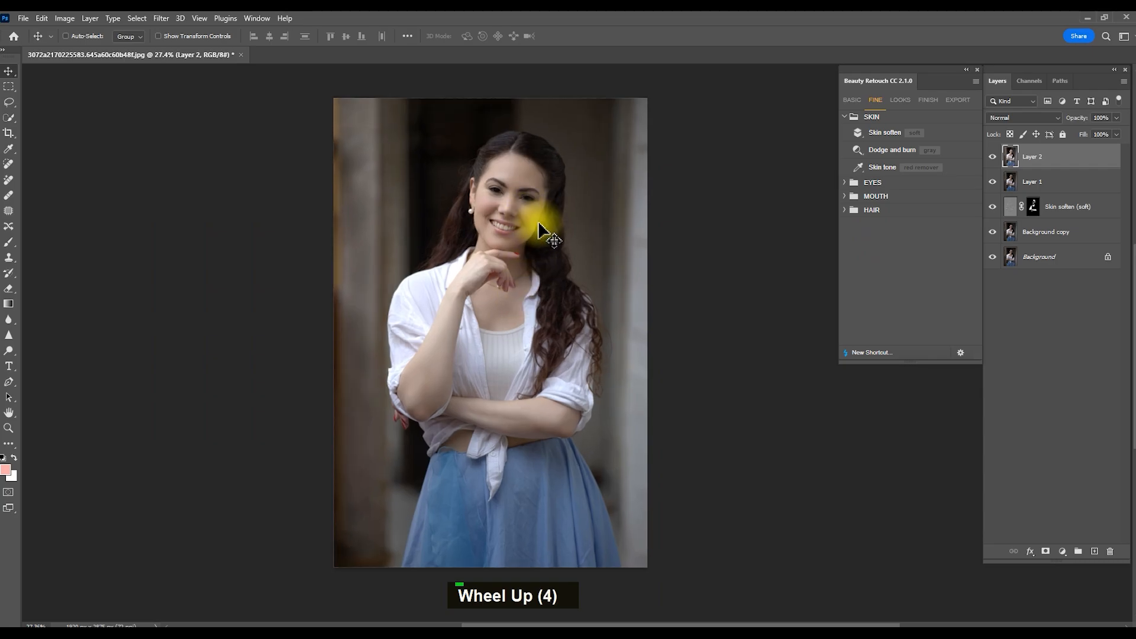
{"action": "scroll", "coordinate": [538, 225], "scroll_direction": "up", "scroll_amount": 3}
{"action": "scroll", "coordinate": [534, 201], "scroll_direction": "down", "scroll_amount": 3}
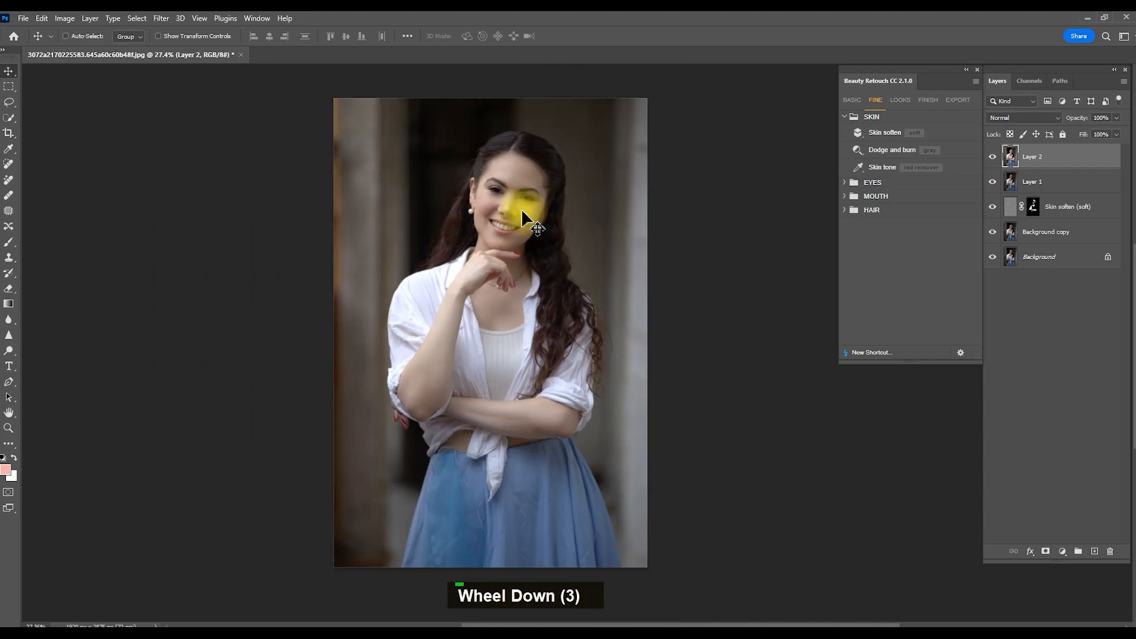
{"action": "scroll", "coordinate": [523, 212], "scroll_direction": "up", "scroll_amount": 1}
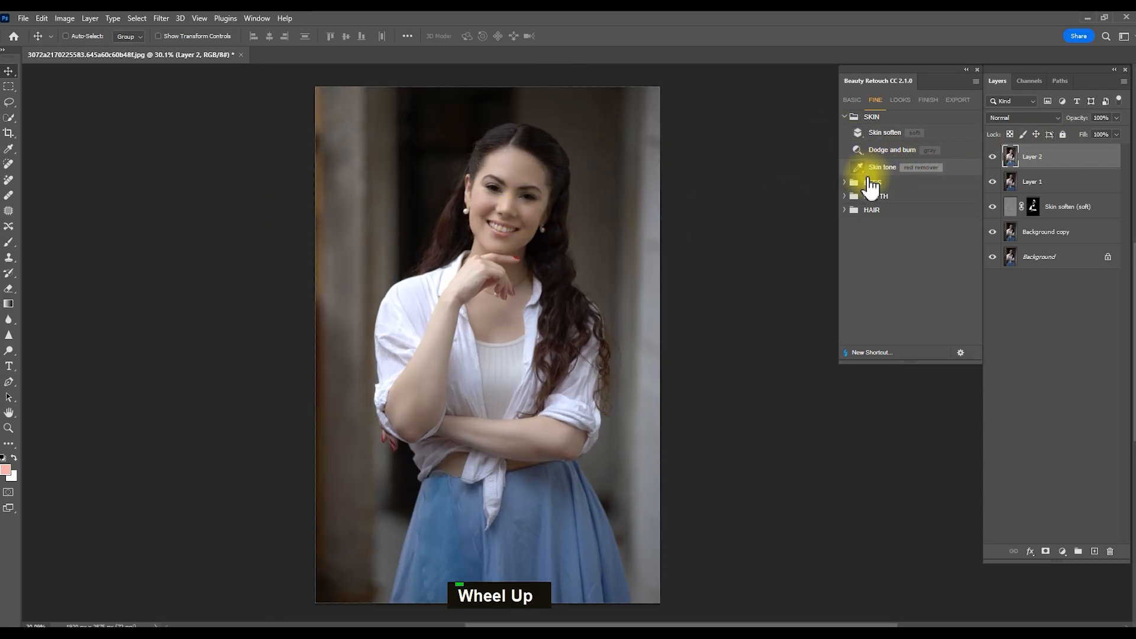
Add the Beauty Retouch Whiten teeth effect and paint its mask over the teeth with a 20 px brush.
{"action": "left_click", "coordinate": [847, 185]}
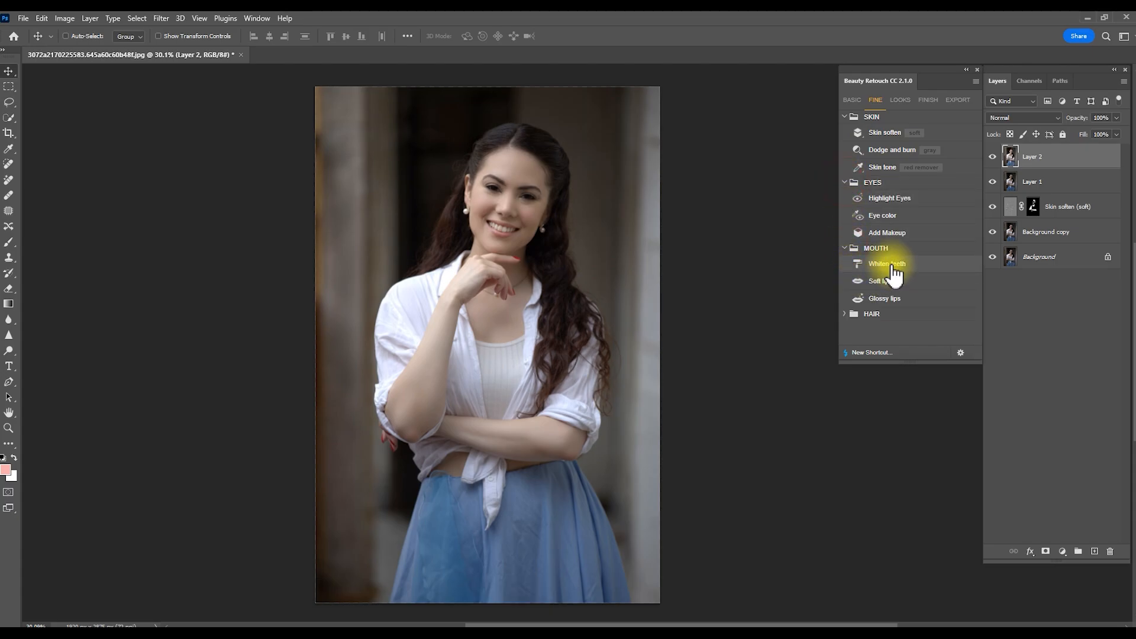
{"action": "left_click", "coordinate": [895, 274]}
{"action": "scroll", "coordinate": [508, 223], "scroll_direction": "up", "scroll_amount": 19}
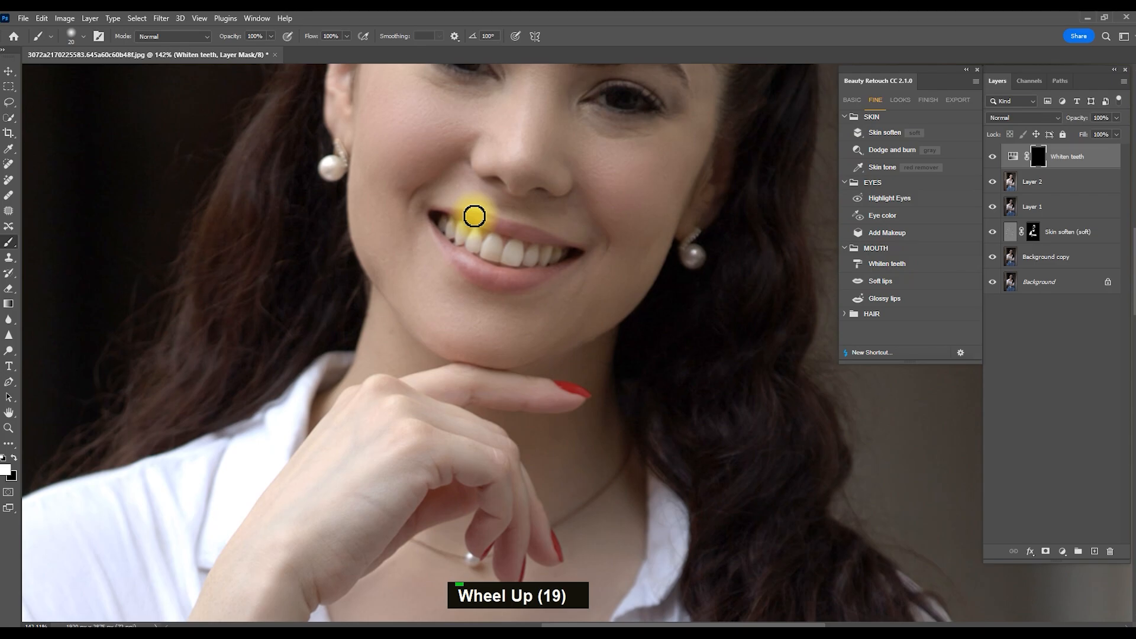
{"action": "scroll", "coordinate": [559, 258], "scroll_direction": "up", "scroll_amount": 6}
{"action": "scroll", "coordinate": [415, 226], "scroll_direction": "up", "scroll_amount": 2}
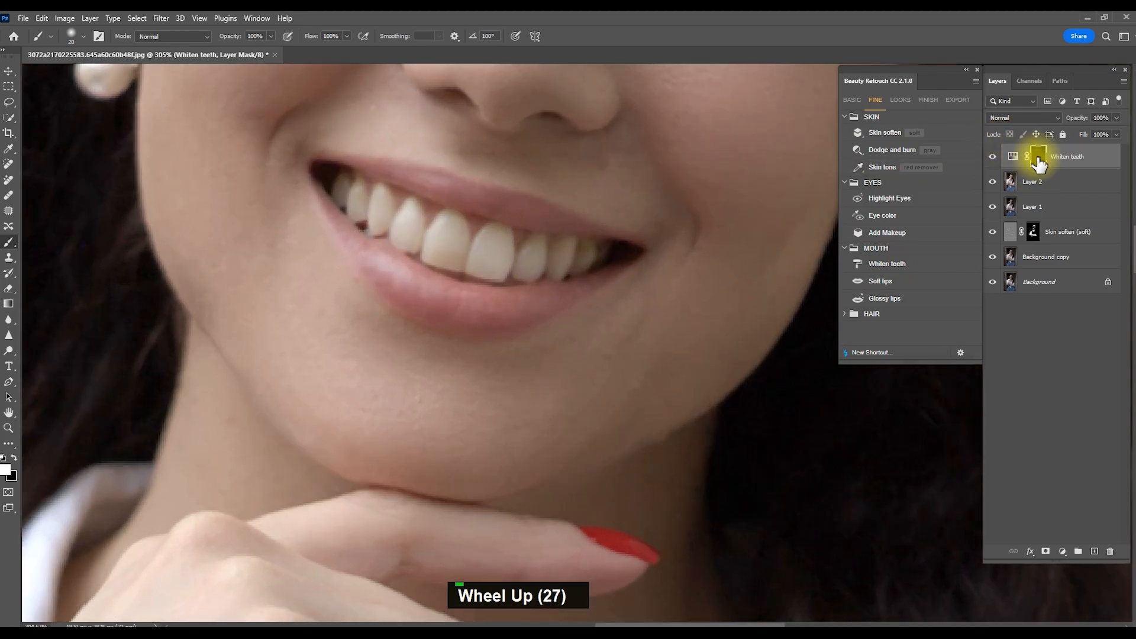
{"action": "scroll", "coordinate": [414, 214], "scroll_direction": "up", "scroll_amount": 2}
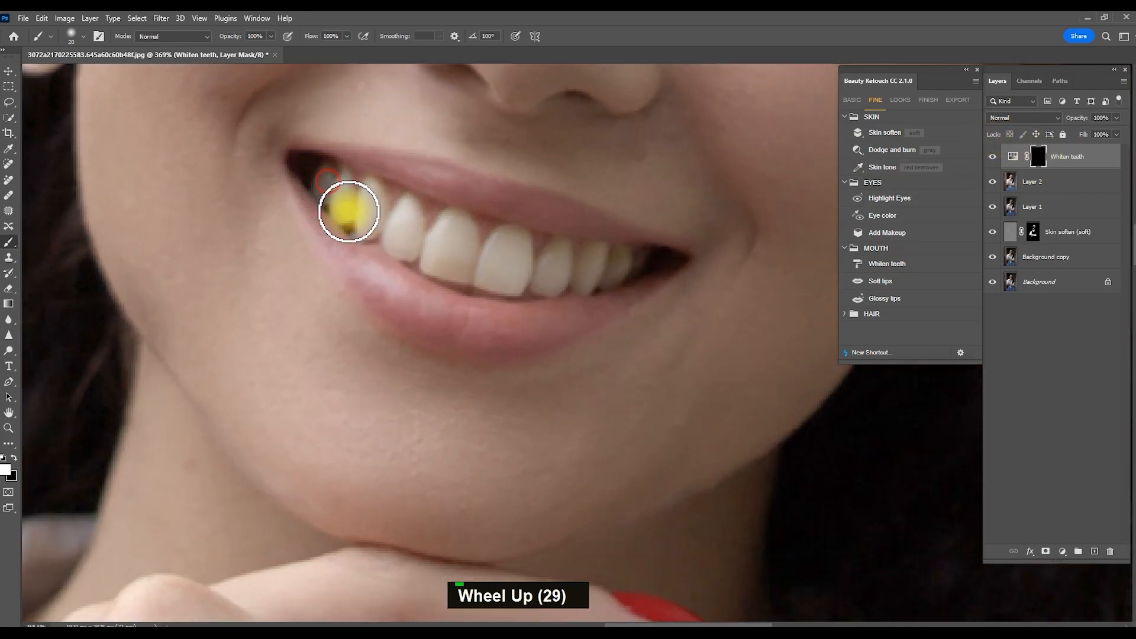
{"action": "mouse_move", "coordinate": [371, 208]}
{"action": "left_mouse_down"}
{"action": "mouse_move", "coordinate": [404, 239]}
{"action": "mouse_move", "coordinate": [406, 210]}
{"action": "mouse_move", "coordinate": [401, 244]}
{"action": "mouse_move", "coordinate": [463, 241]}
{"action": "mouse_move", "coordinate": [458, 268]}
{"action": "mouse_move", "coordinate": [439, 260]}
{"action": "mouse_move", "coordinate": [501, 259]}
{"action": "mouse_move", "coordinate": [515, 237]}
{"action": "mouse_move", "coordinate": [516, 284]}
{"action": "mouse_move", "coordinate": [555, 254]}
{"action": "mouse_move", "coordinate": [560, 276]}
{"action": "mouse_move", "coordinate": [622, 255]}
{"action": "mouse_move", "coordinate": [644, 262]}
{"action": "mouse_move", "coordinate": [553, 287]}
{"action": "mouse_move", "coordinate": [431, 247]}
{"action": "mouse_move", "coordinate": [340, 197]}
{"action": "mouse_move", "coordinate": [331, 179]}
{"action": "mouse_move", "coordinate": [484, 246]}
{"action": "mouse_move", "coordinate": [625, 260]}
{"action": "mouse_move", "coordinate": [602, 282]}
{"action": "mouse_move", "coordinate": [256, 174]}
{"action": "left_mouse_up"}
{"action": "left_click", "coordinate": [9, 71]}
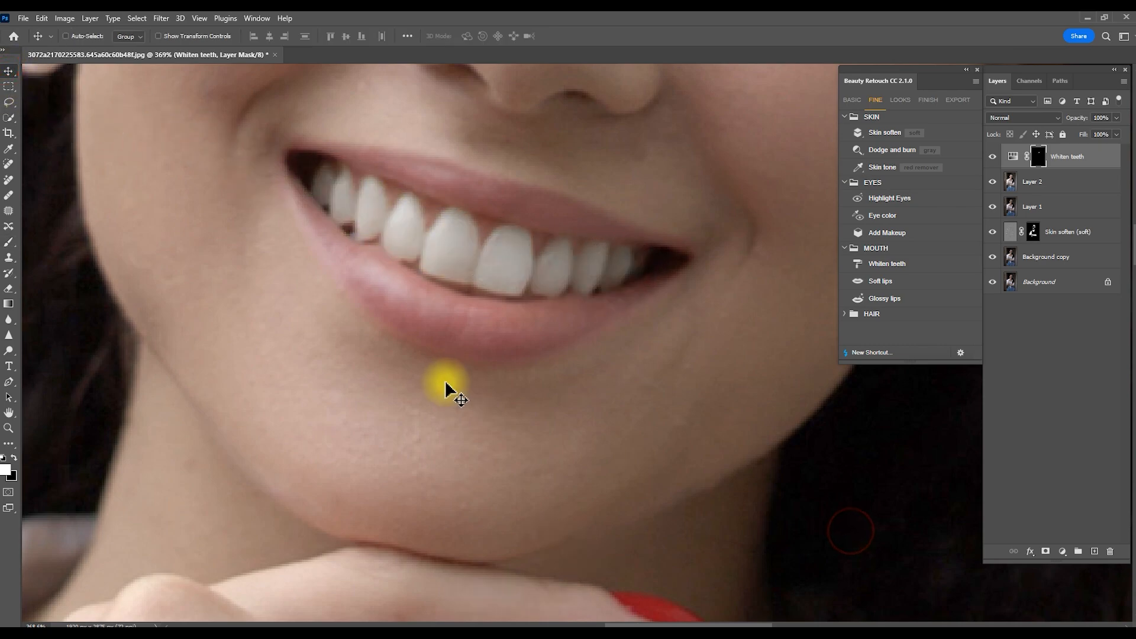
Compare the smile with and without the Whiten teeth layer, zoomed in, and review the portrait in full view.
{"action": "double_click", "coordinate": [992, 158]}
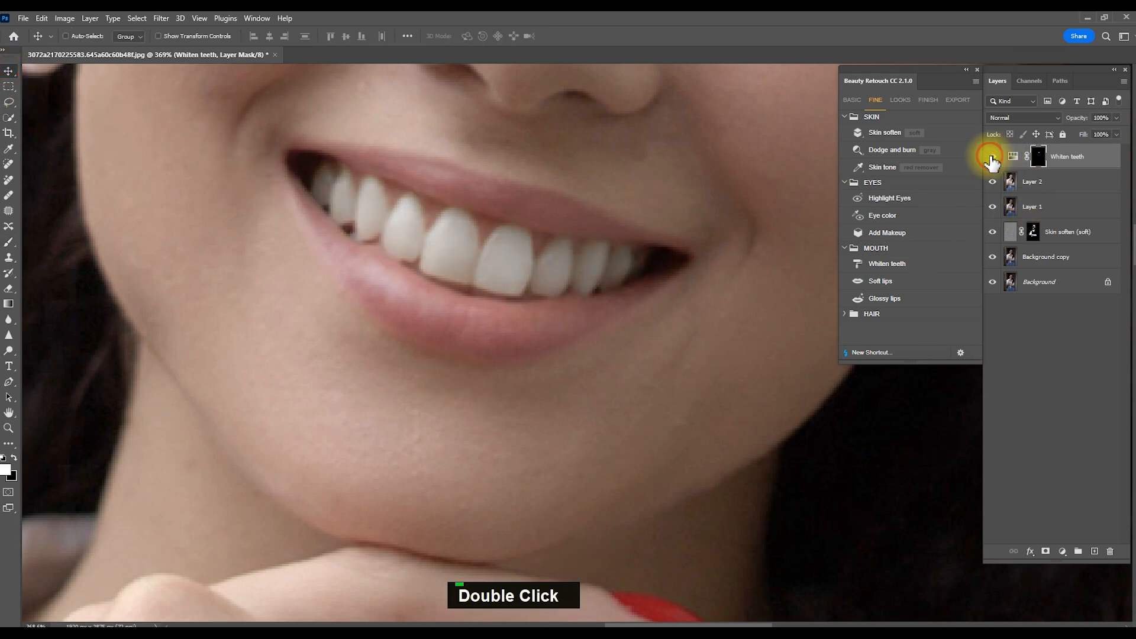
{"action": "scroll", "coordinate": [452, 413], "scroll_direction": "down", "scroll_amount": 20}
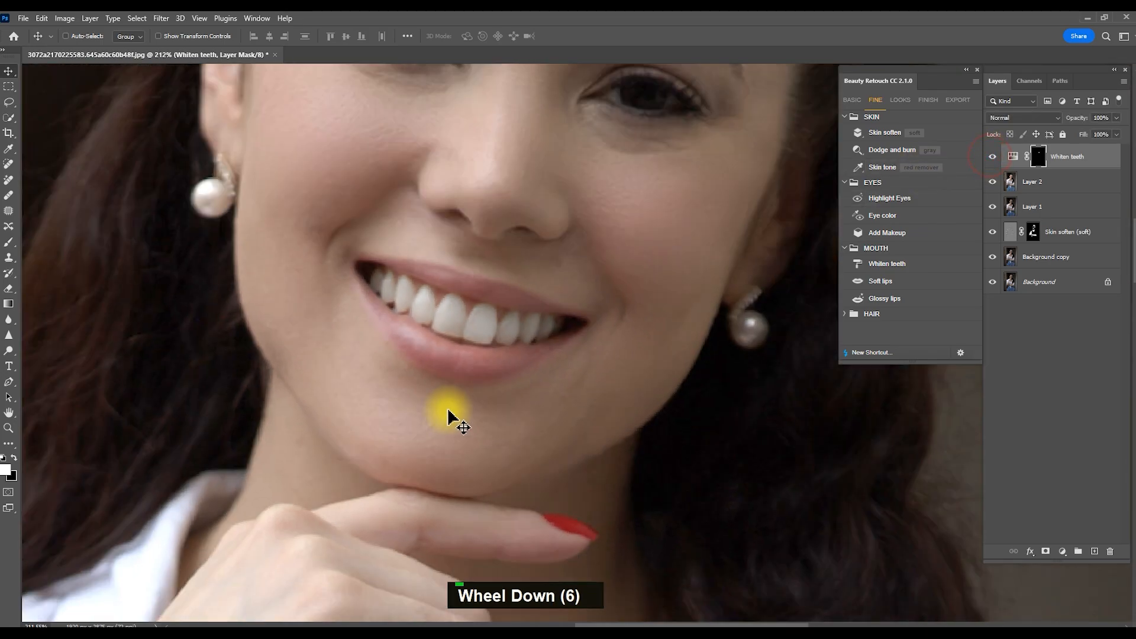
{"action": "scroll", "coordinate": [500, 299], "scroll_direction": "down", "scroll_amount": 1}
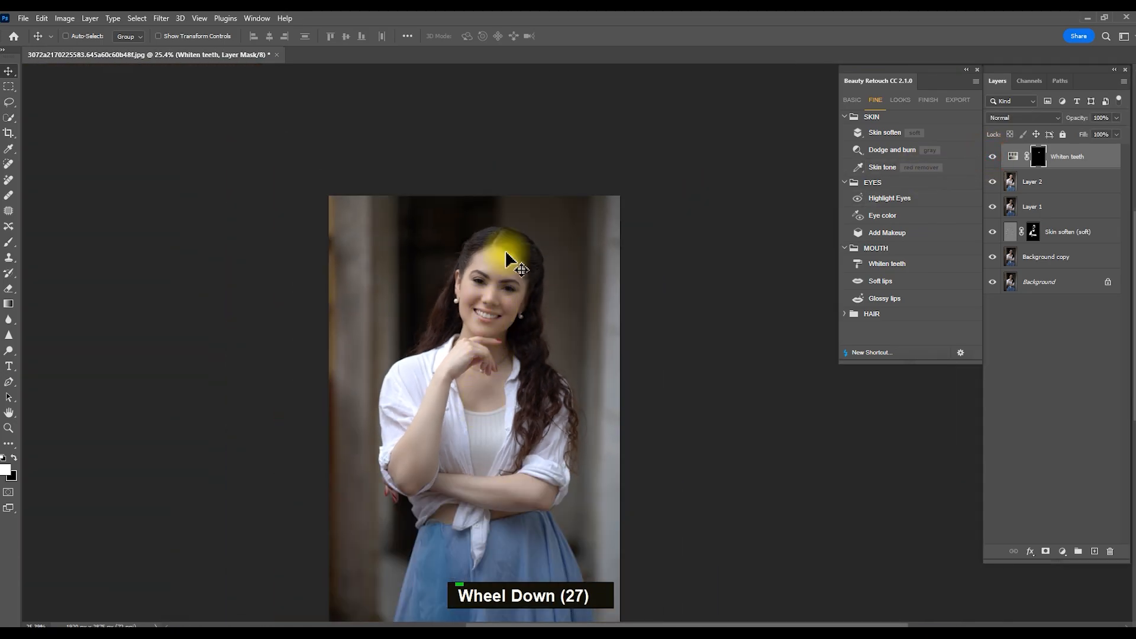
{"action": "scroll", "coordinate": [494, 367], "scroll_direction": "up", "scroll_amount": 7}
{"action": "scroll", "coordinate": [507, 249], "scroll_direction": "up", "scroll_amount": 1}
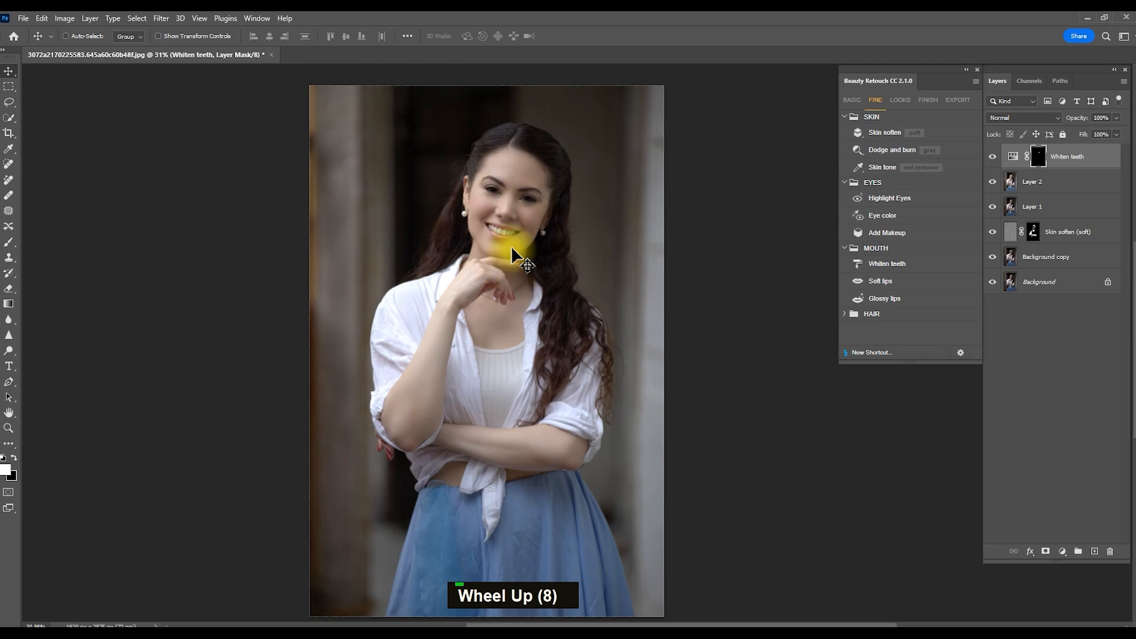
{"action": "scroll", "coordinate": [514, 287], "scroll_direction": "up", "scroll_amount": 1}
Stamp the visible layers into a new top layer, add the Beauty Retouch hair Volume effect and paint its mask over the hair with an 80 px brush.
{"action": "key", "text": "ctrl+alt+shift+e"}
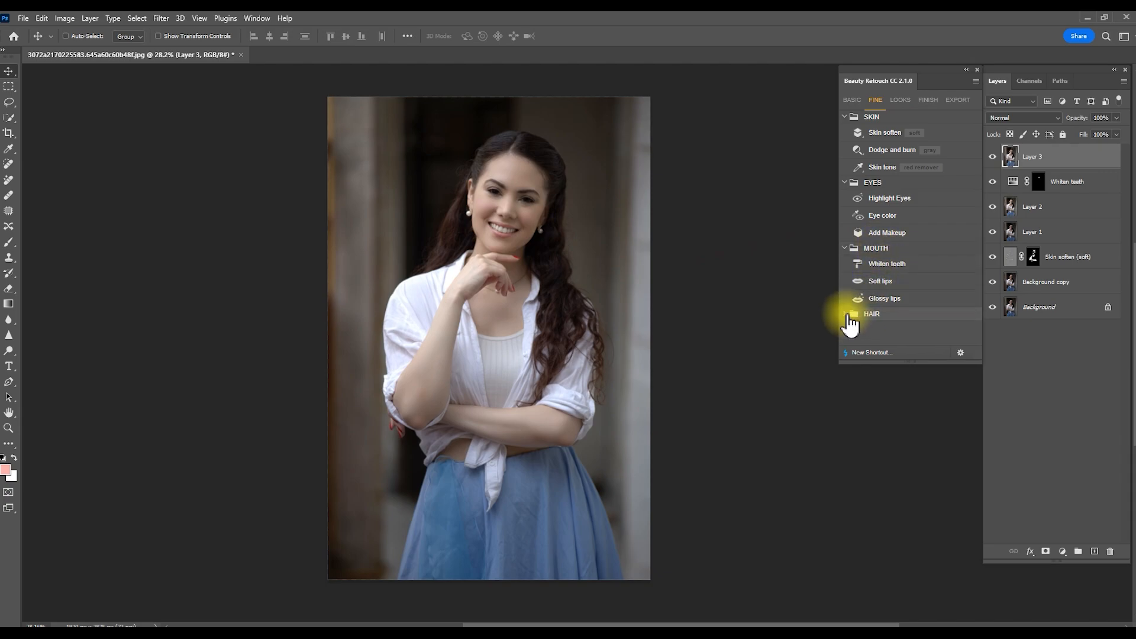
{"action": "scroll", "coordinate": [876, 334], "scroll_direction": "down", "scroll_amount": 2}
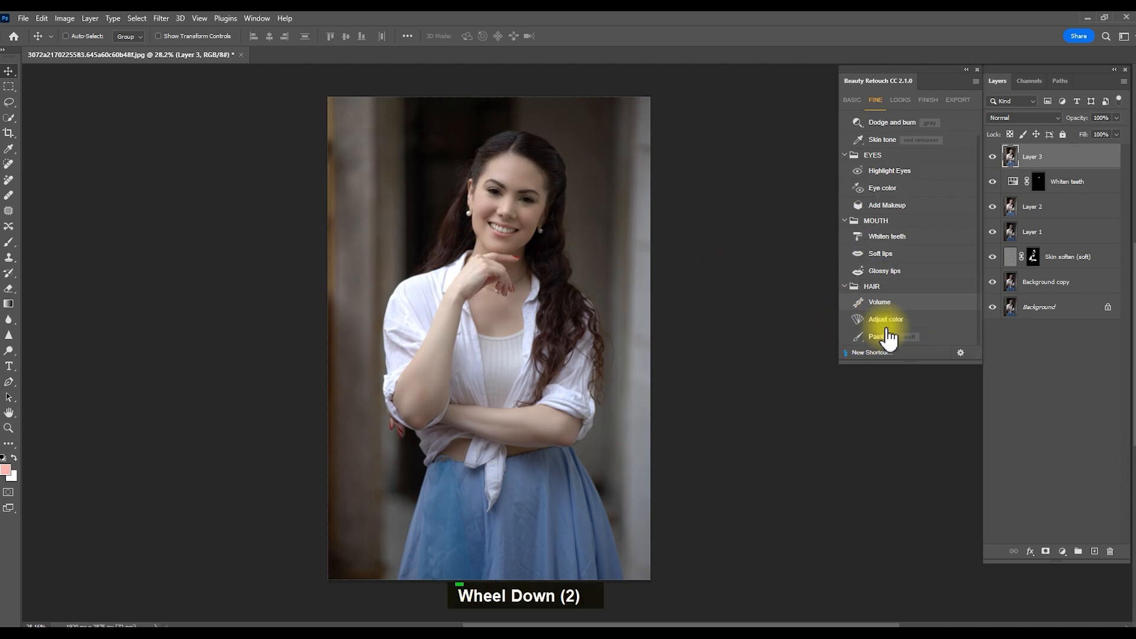
{"action": "left_click", "coordinate": [880, 302]}
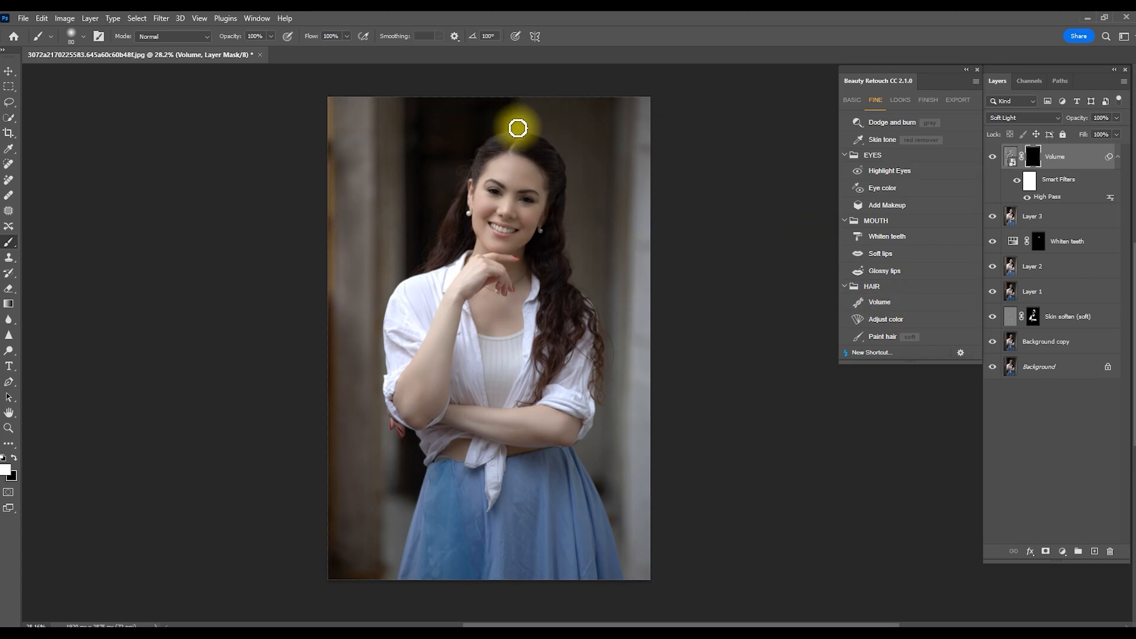
{"action": "scroll", "coordinate": [520, 119], "scroll_direction": "up", "scroll_amount": 16}
{"action": "mouse_move", "coordinate": [488, 132]}
{"action": "left_mouse_down"}
{"action": "mouse_move", "coordinate": [419, 155]}
{"action": "mouse_move", "coordinate": [364, 198]}
{"action": "mouse_move", "coordinate": [378, 160]}
{"action": "mouse_move", "coordinate": [438, 120]}
{"action": "mouse_move", "coordinate": [501, 116]}
{"action": "mouse_move", "coordinate": [396, 164]}
{"action": "mouse_move", "coordinate": [348, 225]}
{"action": "mouse_move", "coordinate": [331, 299]}
{"action": "mouse_move", "coordinate": [492, 171]}
{"action": "mouse_move", "coordinate": [558, 154]}
{"action": "mouse_move", "coordinate": [535, 125]}
{"action": "mouse_move", "coordinate": [575, 138]}
{"action": "mouse_move", "coordinate": [640, 190]}
{"action": "mouse_move", "coordinate": [670, 262]}
{"action": "mouse_move", "coordinate": [667, 318]}
{"action": "mouse_move", "coordinate": [550, 142]}
{"action": "mouse_move", "coordinate": [627, 164]}
{"action": "mouse_move", "coordinate": [663, 286]}
{"action": "mouse_move", "coordinate": [648, 230]}
{"action": "mouse_move", "coordinate": [632, 388]}
{"action": "mouse_move", "coordinate": [609, 410]}
{"action": "mouse_move", "coordinate": [614, 464]}
{"action": "mouse_move", "coordinate": [636, 366]}
{"action": "mouse_move", "coordinate": [652, 510]}
{"action": "mouse_move", "coordinate": [631, 600]}
{"action": "mouse_move", "coordinate": [547, 426]}
{"action": "mouse_move", "coordinate": [419, 293]}
{"action": "mouse_move", "coordinate": [413, 266]}
{"action": "mouse_move", "coordinate": [361, 422]}
{"action": "mouse_move", "coordinate": [336, 441]}
{"action": "mouse_move", "coordinate": [405, 401]}
{"action": "mouse_move", "coordinate": [419, 357]}
{"action": "mouse_move", "coordinate": [413, 267]}
{"action": "mouse_move", "coordinate": [451, 189]}
{"action": "left_mouse_up"}
{"action": "scroll", "coordinate": [630, 177], "scroll_direction": "down", "scroll_amount": 5}
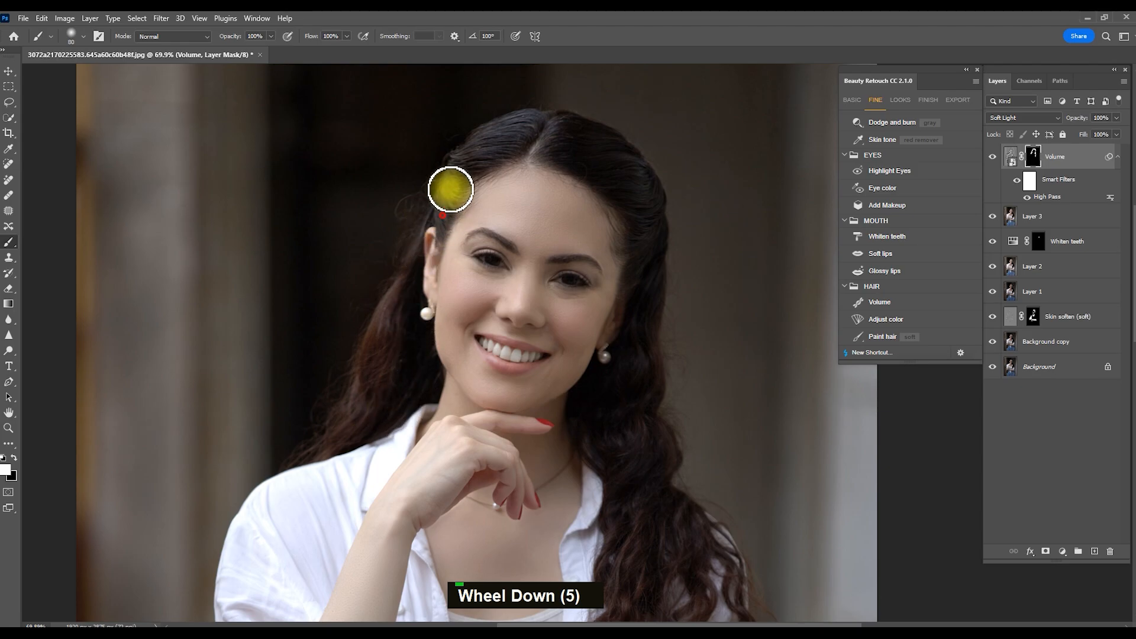
Compare the hair with and without the Volume layer, close up and in a wider view.
{"action": "double_click", "coordinate": [993, 157]}
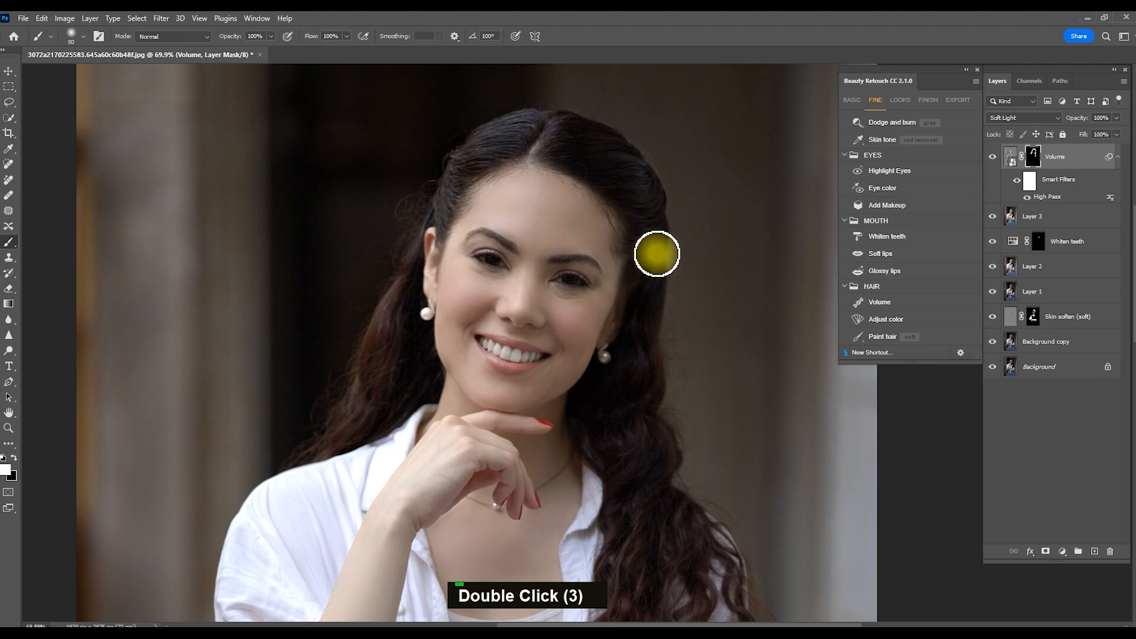
{"action": "double_click", "coordinate": [993, 157]}
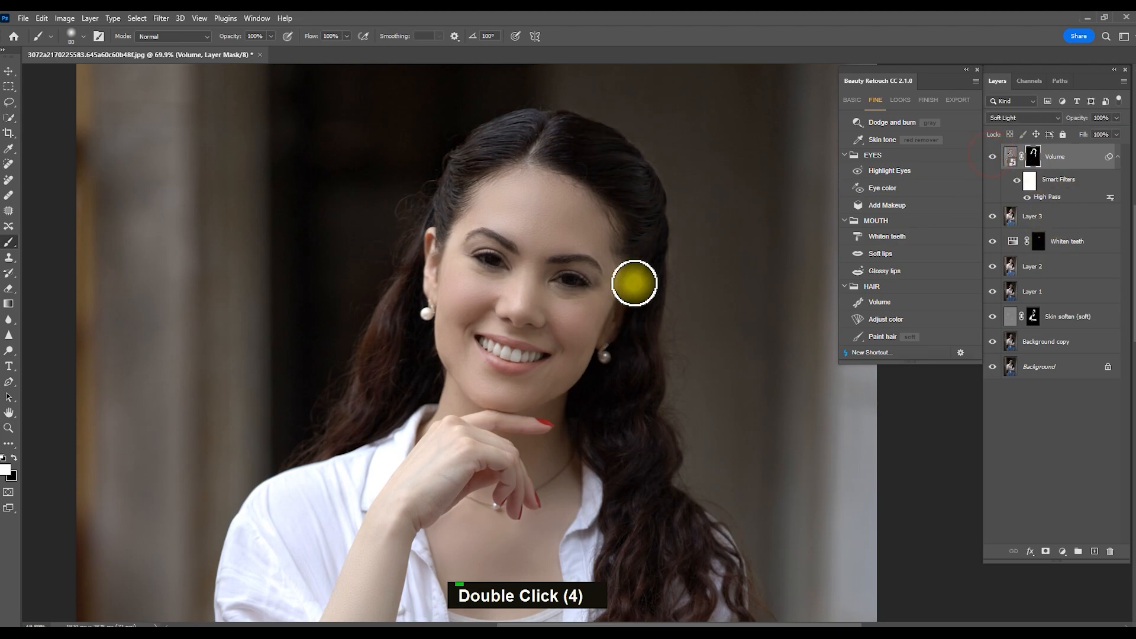
{"action": "scroll", "coordinate": [643, 403], "scroll_direction": "down", "scroll_amount": 5}
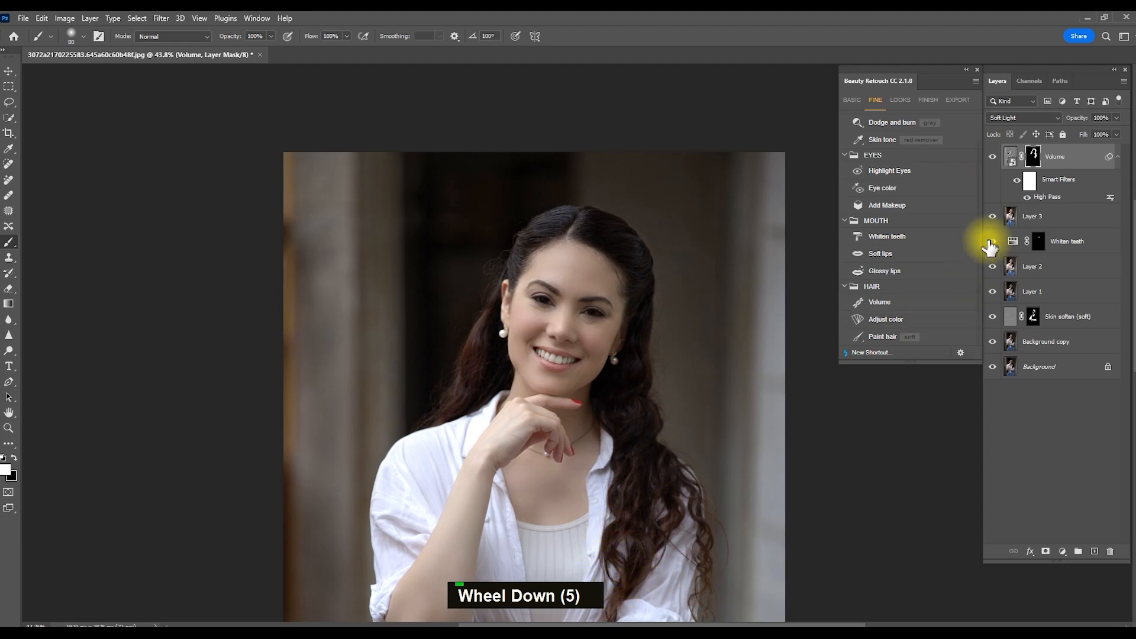
{"action": "double_click", "coordinate": [993, 156]}
Stamp the visible layers into a new layer above Volume and compare the retouched portrait with the original Background.
{"action": "key", "text": "ctrl+alt+shift+e"}
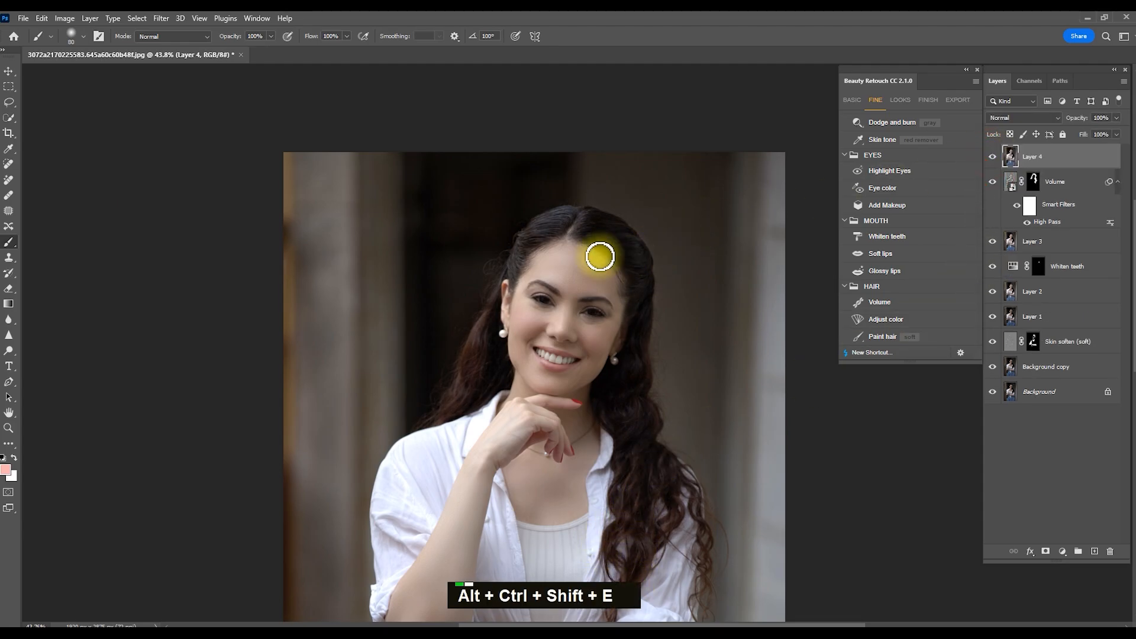
{"action": "scroll", "coordinate": [515, 246], "scroll_direction": "down", "scroll_amount": 6}
{"action": "scroll", "coordinate": [541, 386], "scroll_direction": "up", "scroll_amount": 4}
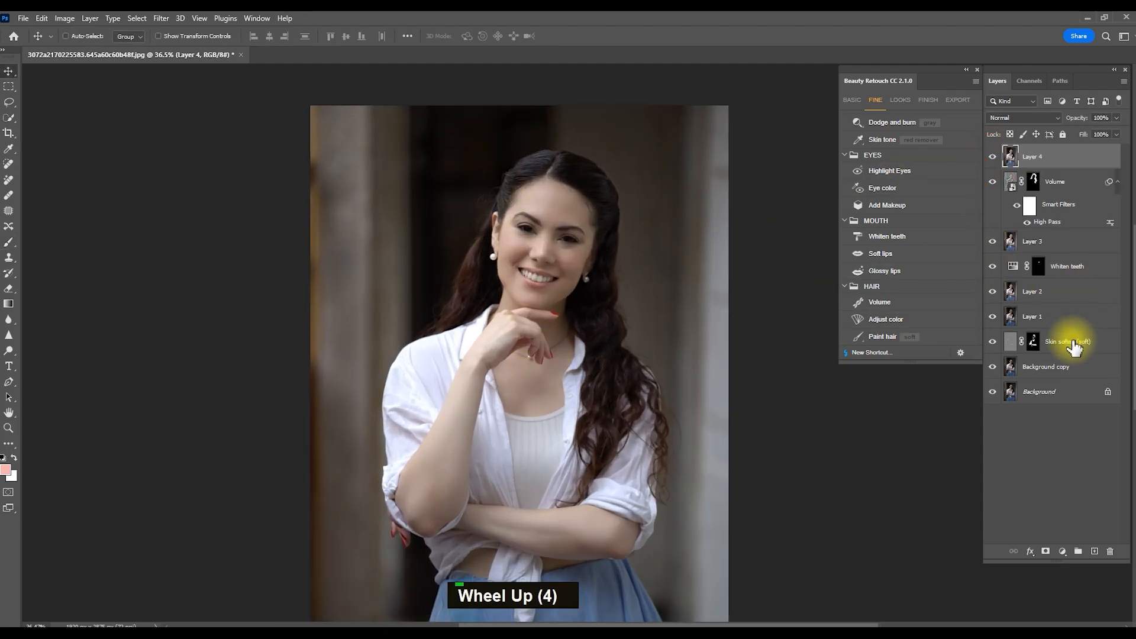
{"action": "left_click", "coordinate": [993, 392], "text": "alt"}
{"action": "left_click", "coordinate": [992, 391], "text": "alt"}
{"action": "left_click", "coordinate": [993, 391], "text": "alt"}
{"action": "left_click", "coordinate": [993, 391], "text": "alt"}
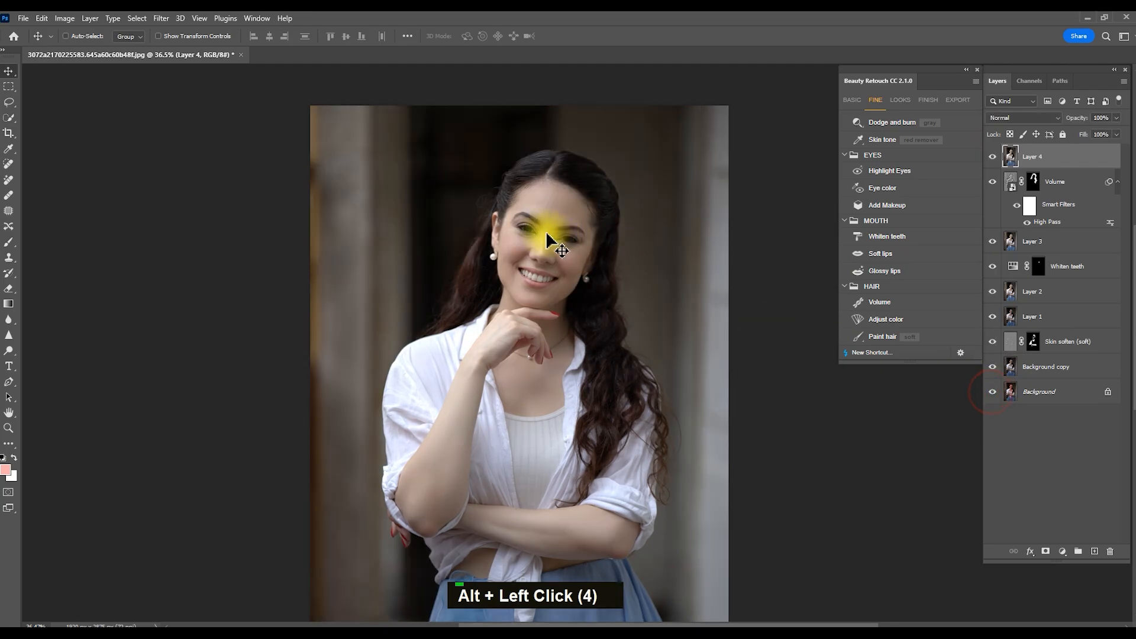
Select both eyes by painting over them in Quick Mask mode with a 25 px brush and inverting the resulting selection.
{"action": "scroll", "coordinate": [553, 233], "scroll_direction": "up", "scroll_amount": 9}
{"action": "scroll", "coordinate": [557, 236], "scroll_direction": "down", "scroll_amount": 5}
{"action": "scroll", "coordinate": [556, 237], "scroll_direction": "up", "scroll_amount": 8}
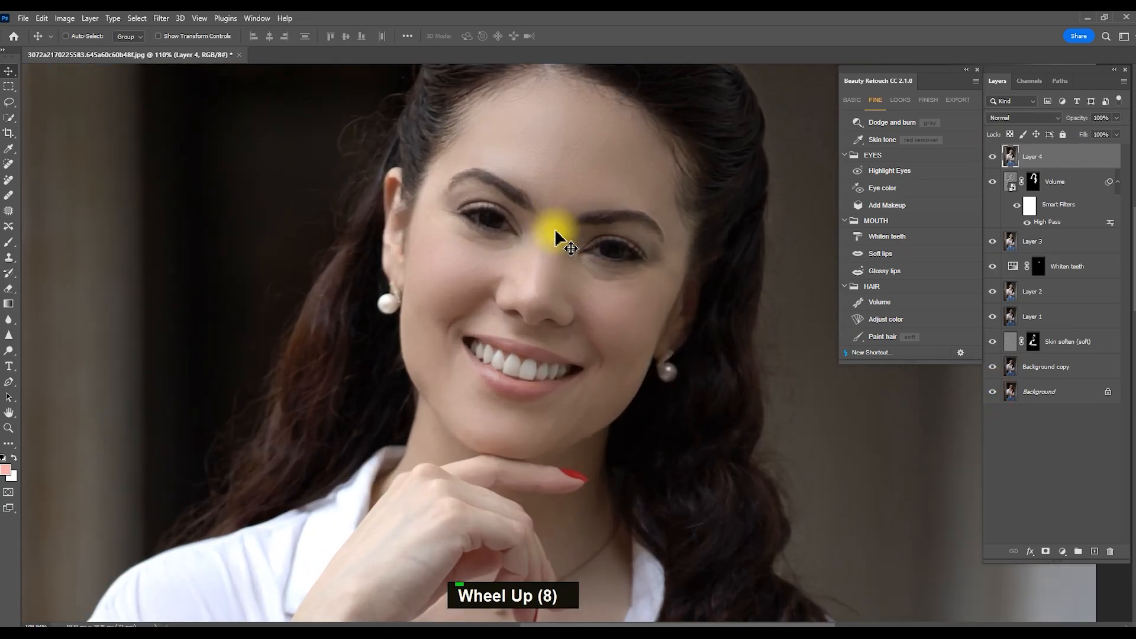
{"action": "key", "text": "q"}
{"action": "key", "text": "b"}
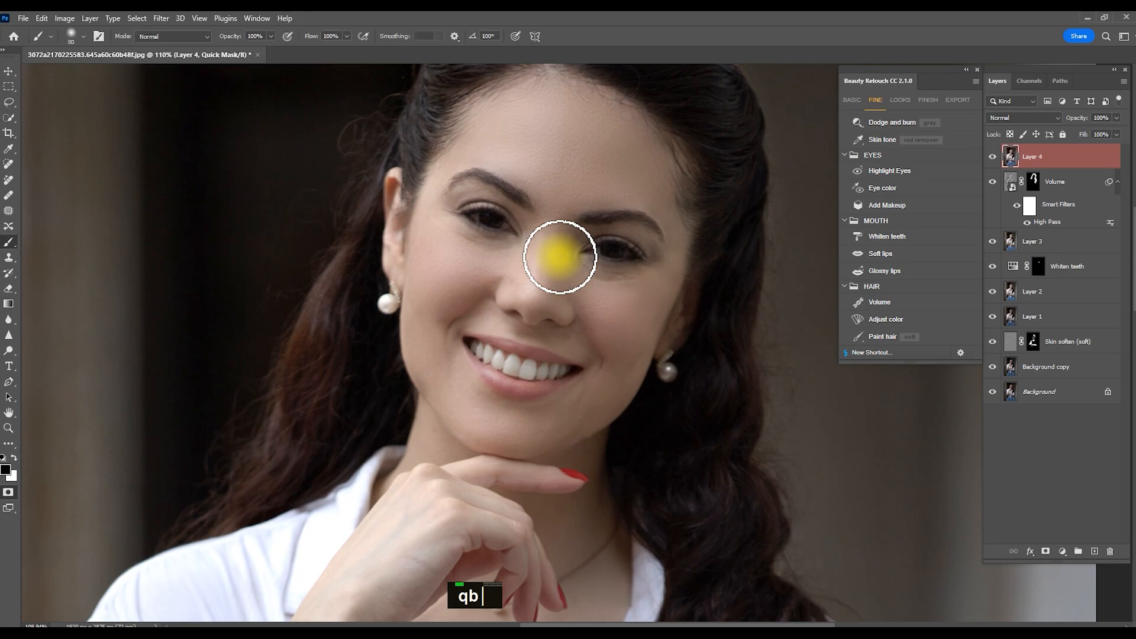
{"action": "scroll", "coordinate": [491, 228], "scroll_direction": "up", "scroll_amount": 1}
{"action": "scroll", "coordinate": [491, 224], "scroll_direction": "up", "scroll_amount": 8}
{"action": "key", "text": "bracketleft"}
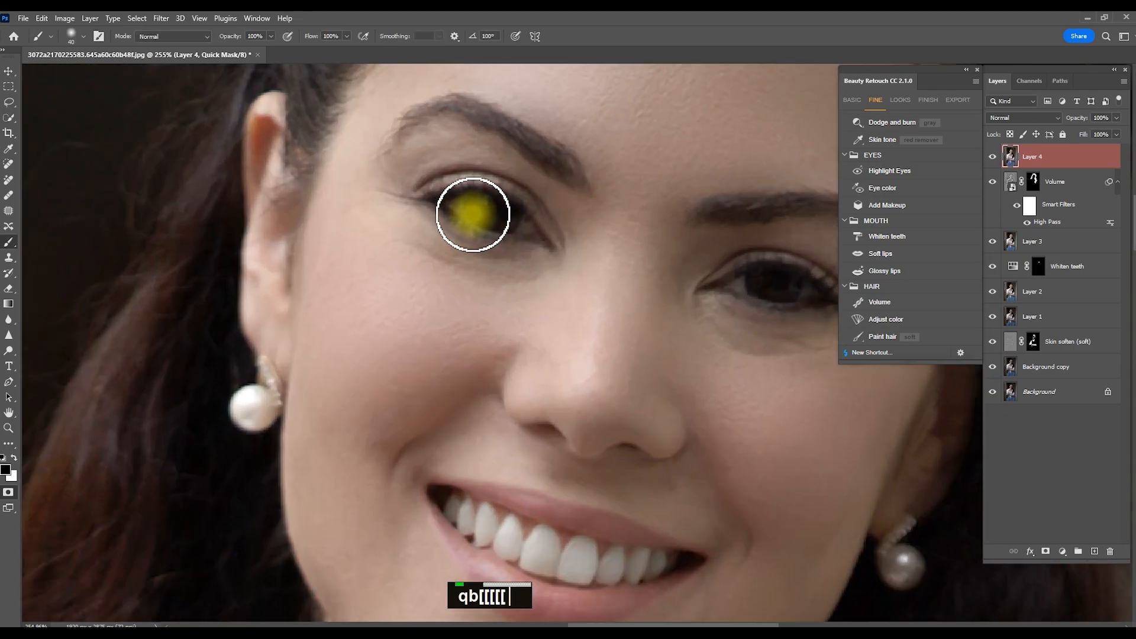
{"action": "scroll", "coordinate": [525, 228], "scroll_direction": "down", "scroll_amount": 4}
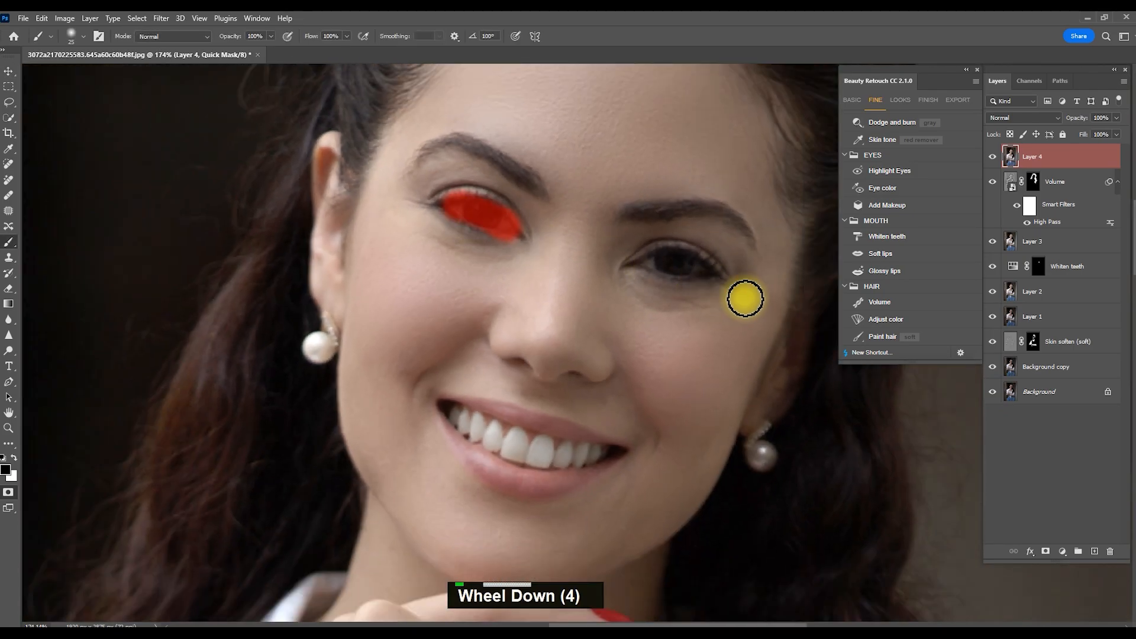
{"action": "mouse_move", "coordinate": [650, 264]}
{"action": "left_mouse_down"}
{"action": "mouse_move", "coordinate": [696, 264]}
{"action": "mouse_move", "coordinate": [639, 258]}
{"action": "left_mouse_up"}
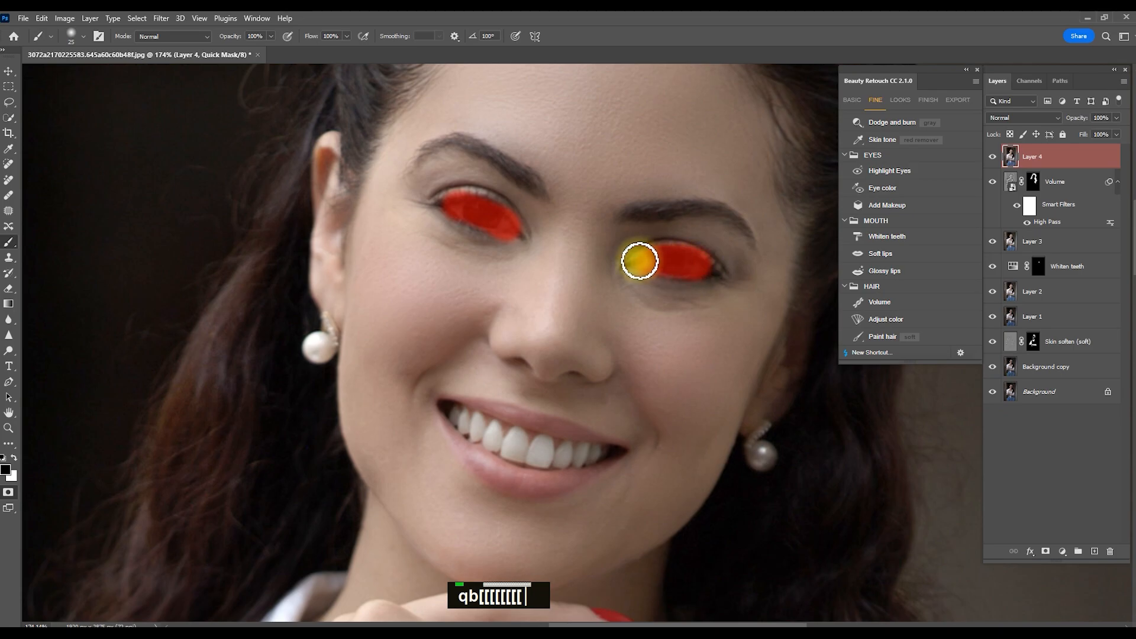
{"action": "key", "text": "q"}
{"action": "key", "text": "ctrl+shift+i"}
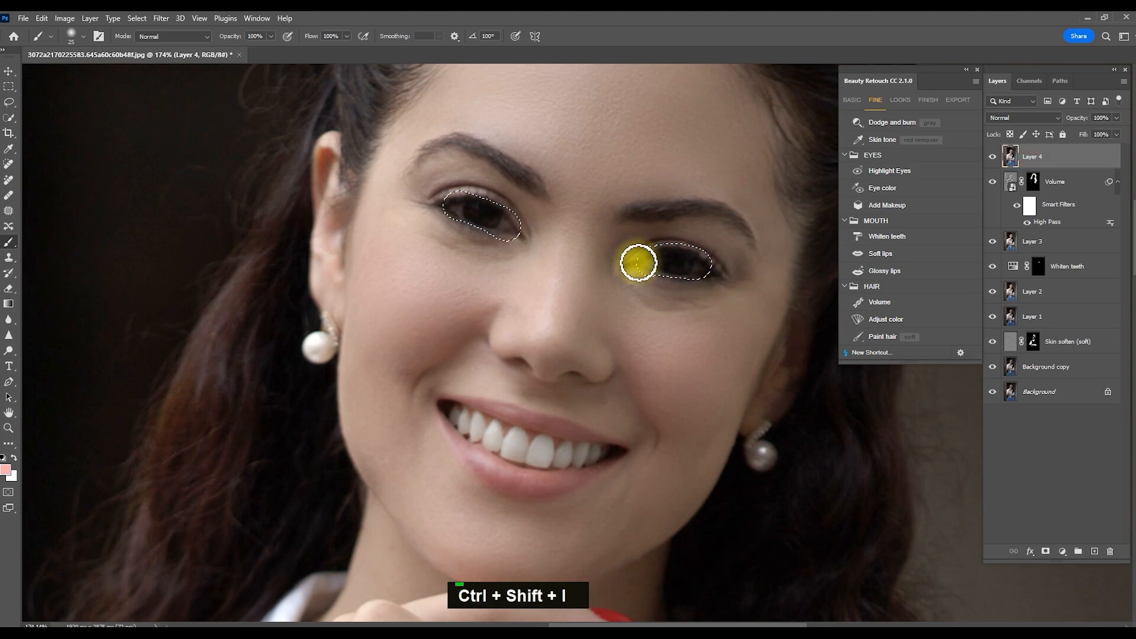
Brighten the selected eyes on Layer 4 with a Levels adjustment, setting the midtone input to 1.19 and the white input to 172.
{"action": "key", "text": "ctrl+l"}
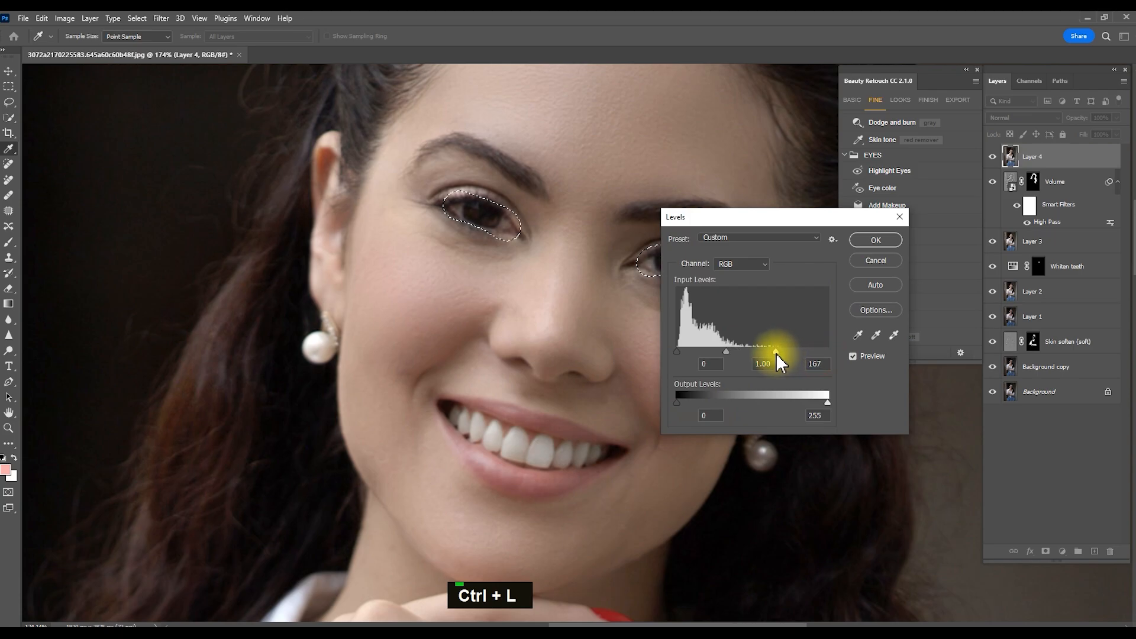
{"action": "left_click_drag", "start_coordinate": [721, 351], "coordinate": [716, 351]}
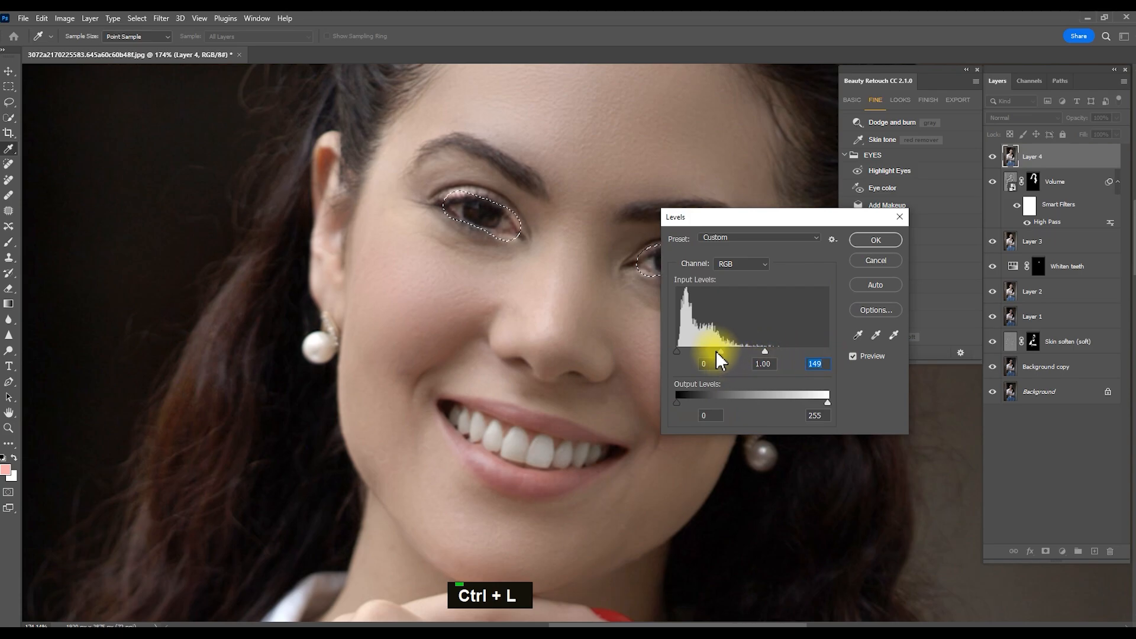
{"action": "left_click_drag", "start_coordinate": [788, 216], "coordinate": [803, 326]}
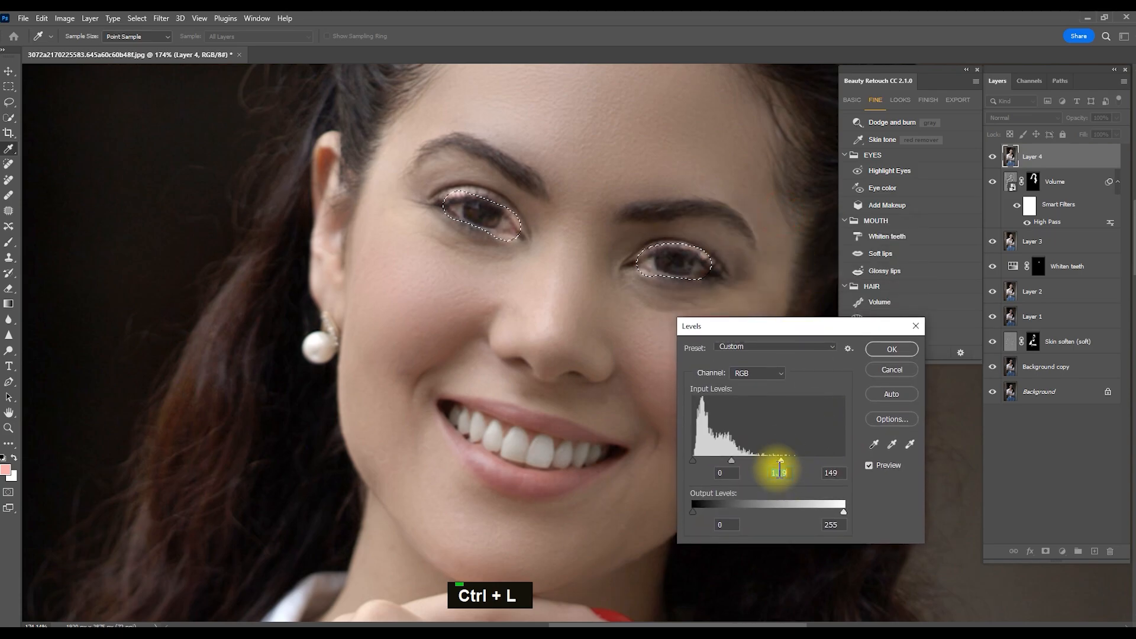
{"action": "left_click_drag", "start_coordinate": [782, 461], "coordinate": [790, 462]}
{"action": "left_click", "coordinate": [891, 350]}
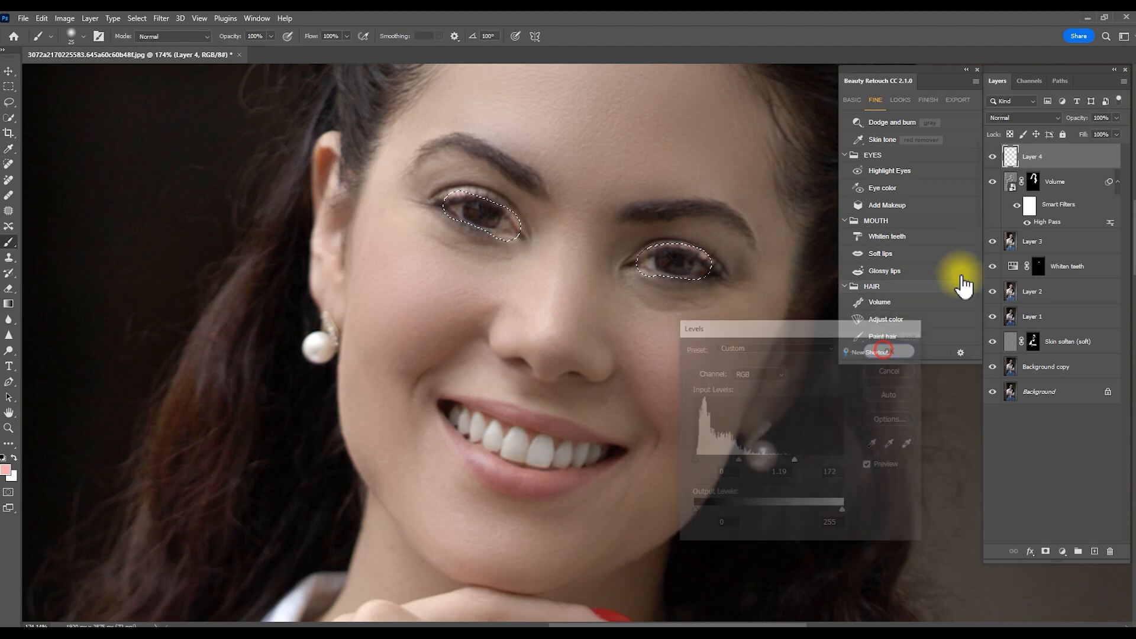
Add a layer mask to Layer 4 that hides the selected, brightened eyes.
{"action": "left_click", "coordinate": [1049, 552], "text": "alt"}
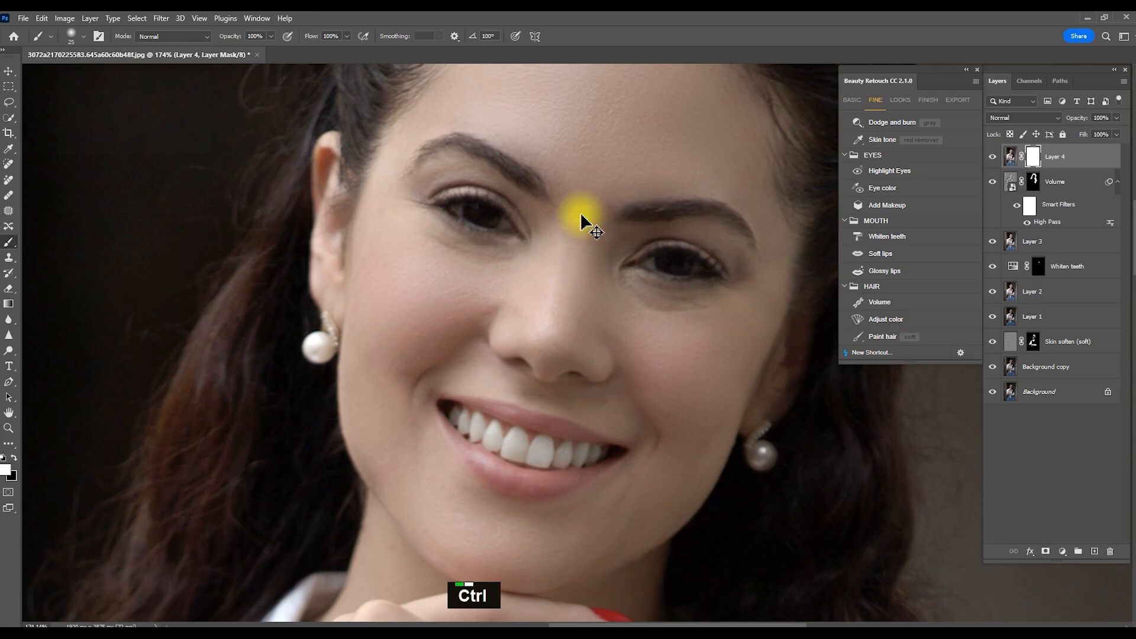
{"action": "key", "text": "ctrl+i"}
{"action": "key", "text": "ctrl+i"}
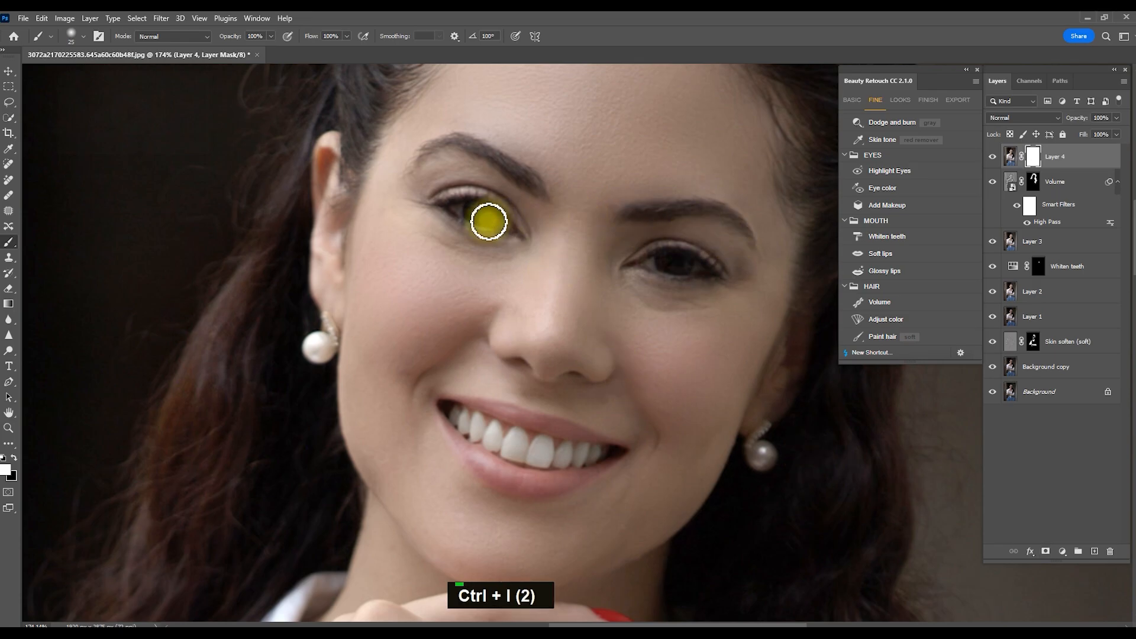
Paint white on Layer 4's mask over the whites of the woman's right eye with a small brush at 46% opacity.
{"action": "scroll", "coordinate": [472, 211], "scroll_direction": "up", "scroll_amount": 5}
{"action": "key", "text": "b"}
{"action": "key", "text": "bracketleft"}
{"action": "key", "text": "bracketleft"}
{"action": "scroll", "coordinate": [364, 194], "scroll_direction": "down", "scroll_amount": 5}
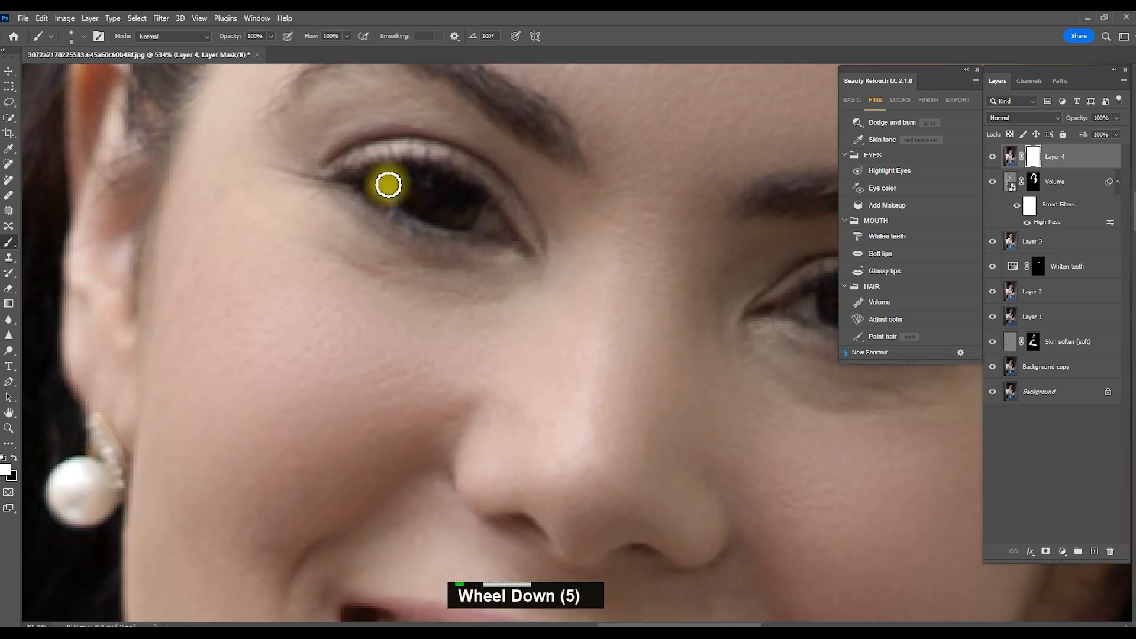
{"action": "key", "text": "bracketleft"}
{"action": "key", "text": "bracketleft"}
{"action": "key", "text": "bracketleft"}
{"action": "left_click_drag", "start_coordinate": [232, 35], "coordinate": [200, 47]}
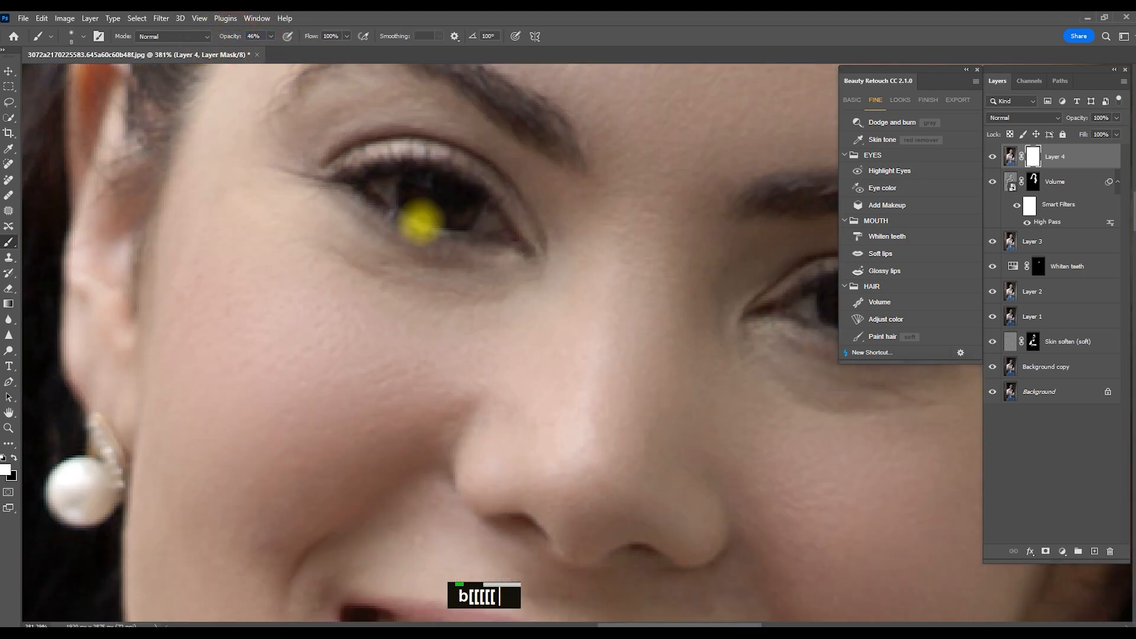
{"action": "key", "text": "bracketright"}
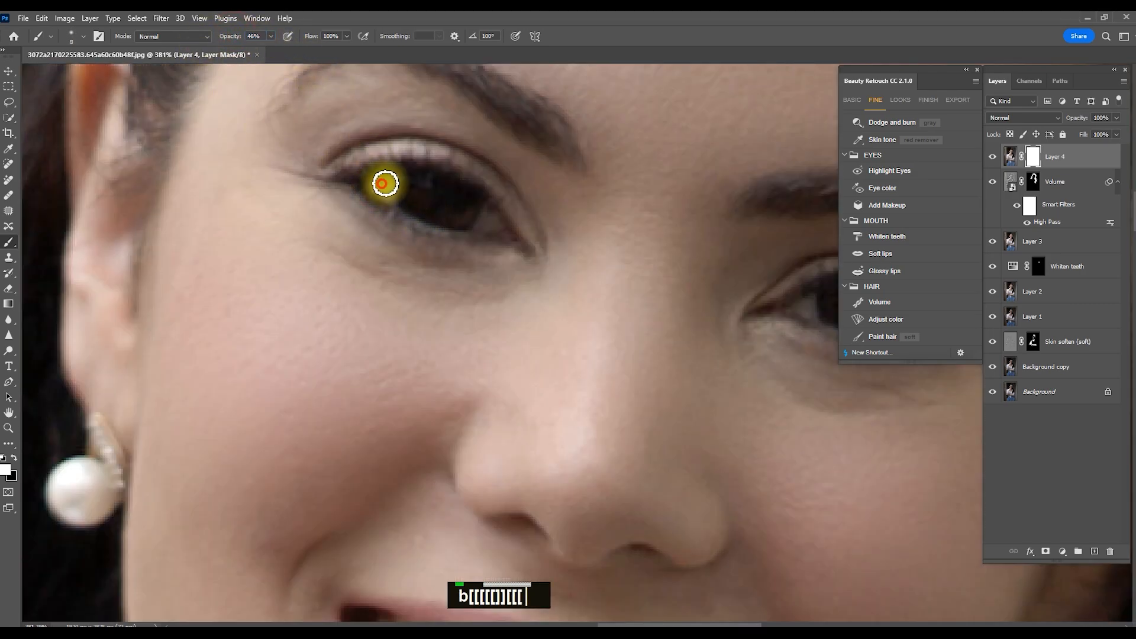
{"action": "key", "text": "bracketleft"}
{"action": "mouse_move", "coordinate": [396, 178]}
{"action": "left_mouse_down"}
{"action": "mouse_move", "coordinate": [393, 198]}
{"action": "mouse_move", "coordinate": [401, 190]}
{"action": "mouse_move", "coordinate": [494, 234]}
{"action": "left_mouse_up"}
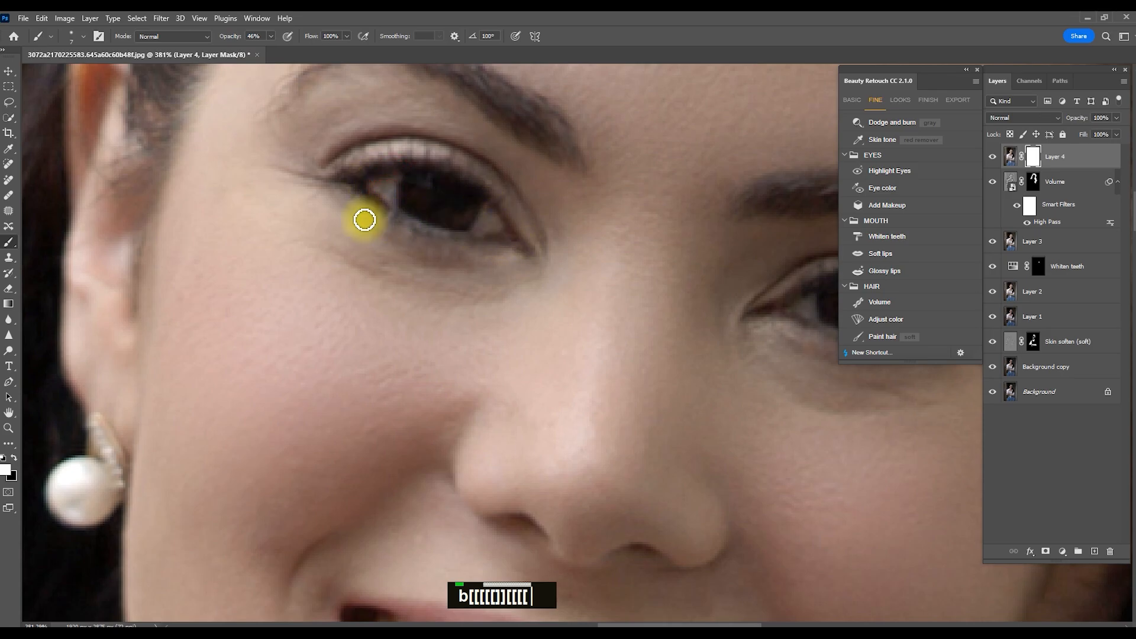
Paint Layer 4's mask over the whites of the woman's left eye and touch up the outer corner of her right eye.
{"action": "scroll", "coordinate": [690, 190], "scroll_direction": "down", "scroll_amount": 6}
{"action": "scroll", "coordinate": [576, 254], "scroll_direction": "up", "scroll_amount": 4}
{"action": "mouse_move", "coordinate": [583, 255]}
{"action": "left_mouse_down"}
{"action": "mouse_move", "coordinate": [583, 268]}
{"action": "mouse_move", "coordinate": [690, 286]}
{"action": "left_mouse_up"}
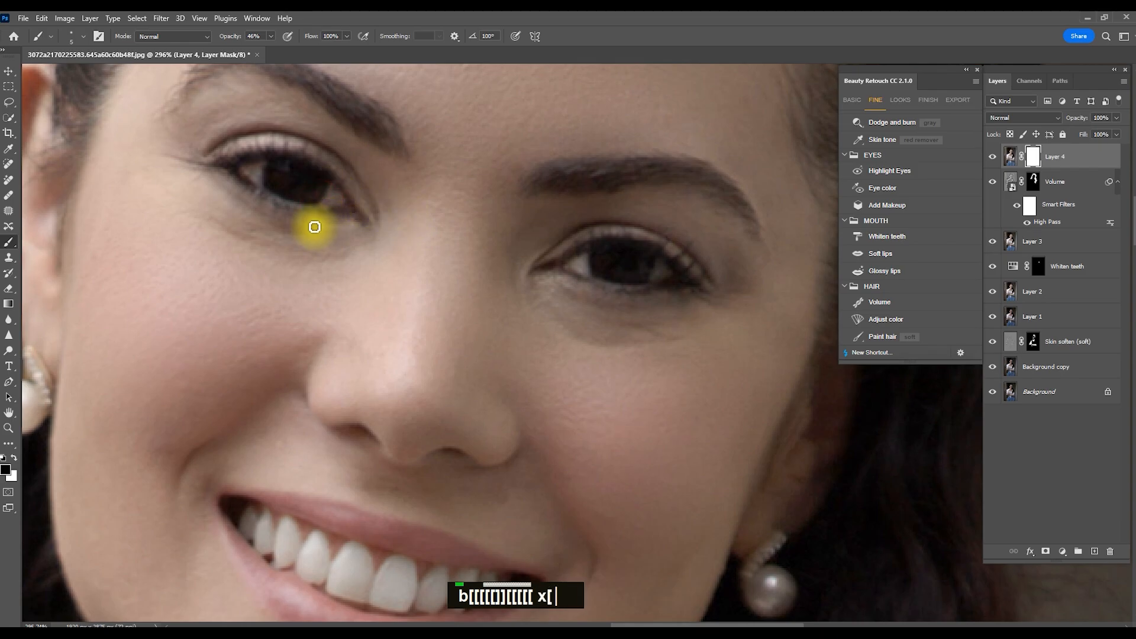
{"action": "key", "text": "x"}
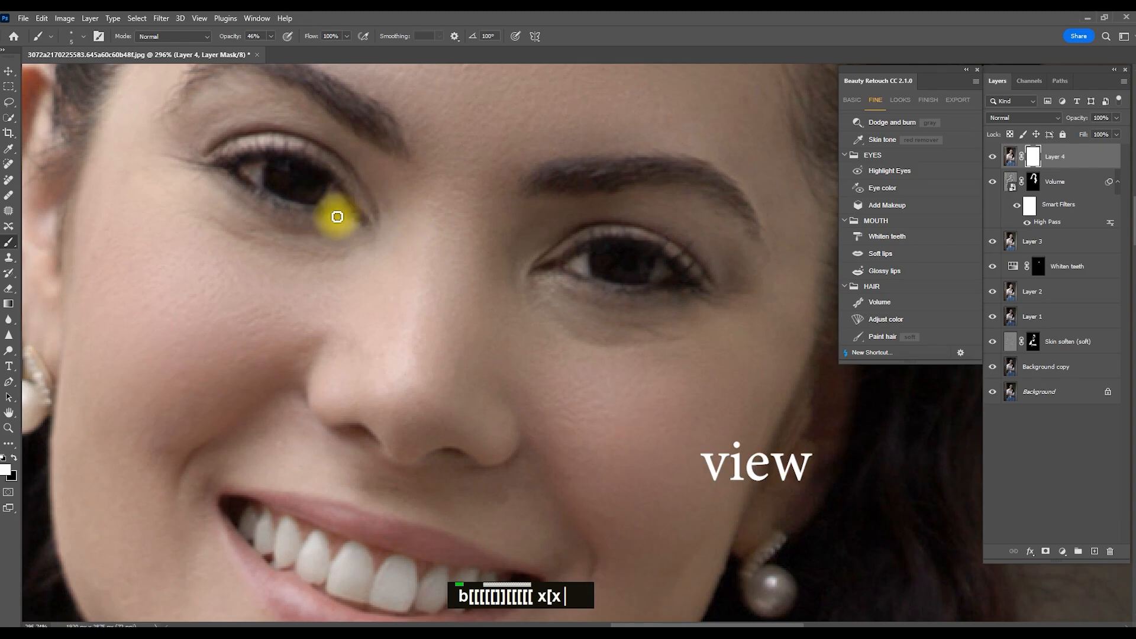
{"action": "left_click_drag", "start_coordinate": [252, 164], "coordinate": [240, 166]}
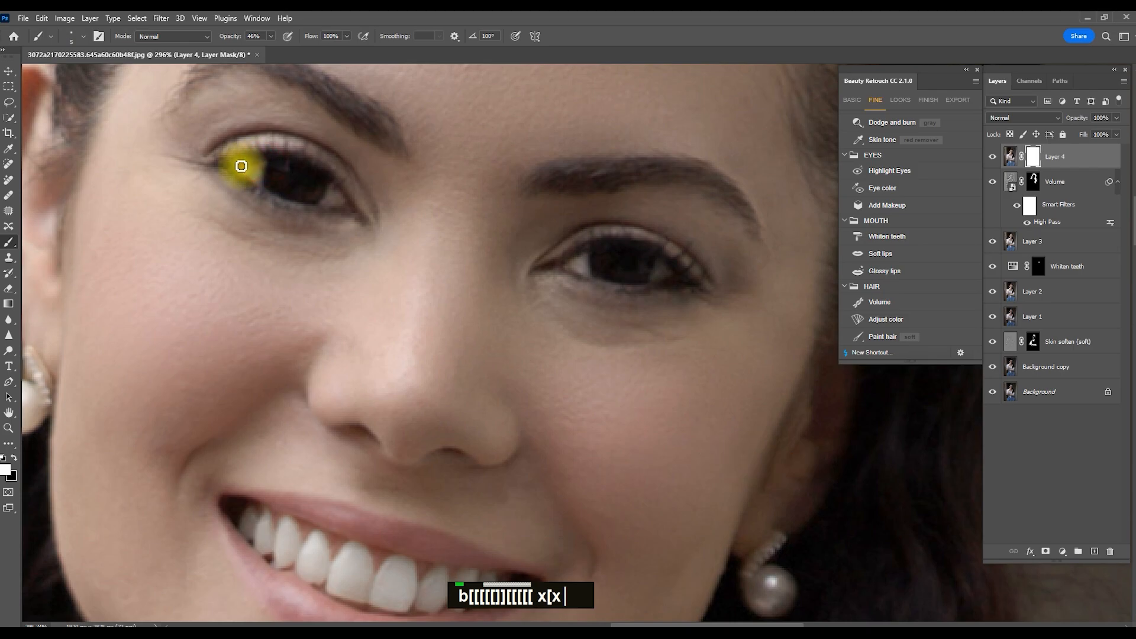
Compare the portrait's eyes with Layer 4 hidden and shown, both close up and at a wider view.
{"action": "scroll", "coordinate": [472, 234], "scroll_direction": "down", "scroll_amount": 14}
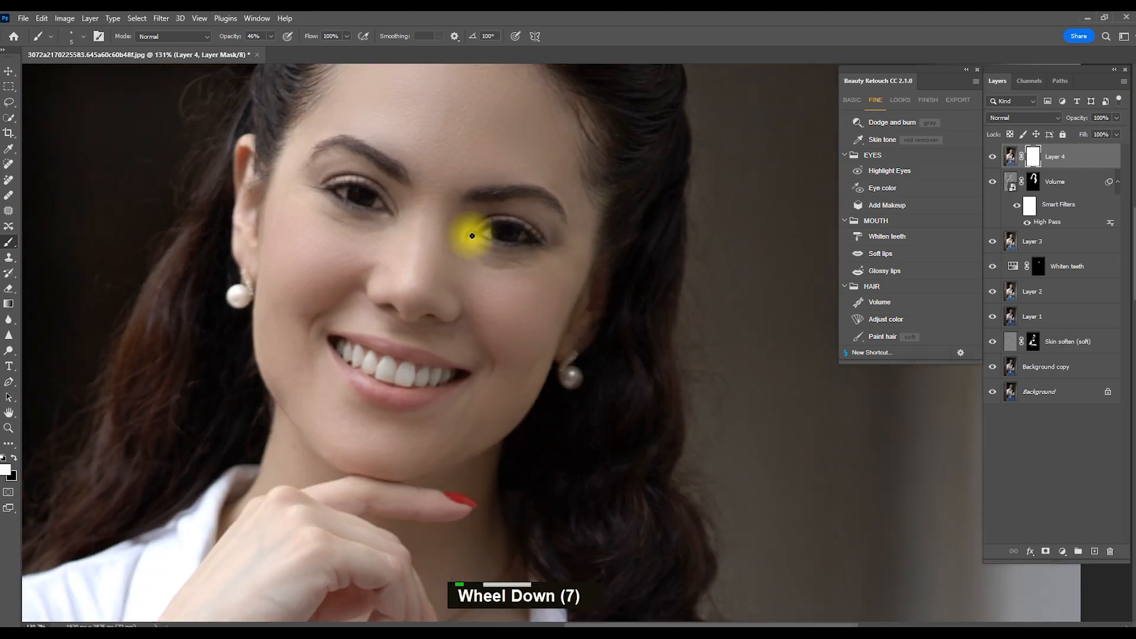
{"action": "scroll", "coordinate": [364, 242], "scroll_direction": "up", "scroll_amount": 5}
{"action": "scroll", "coordinate": [363, 245], "scroll_direction": "up", "scroll_amount": 5}
{"action": "key", "text": "]"}
{"action": "key", "text": "]"}
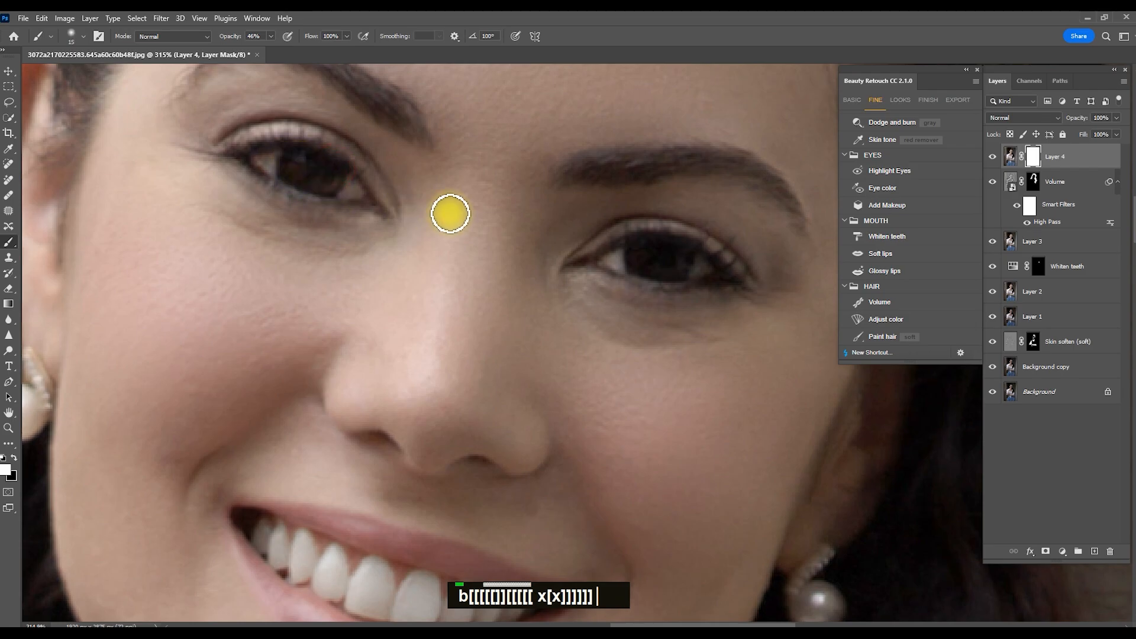
{"action": "scroll", "coordinate": [657, 243], "scroll_direction": "down", "scroll_amount": 17}
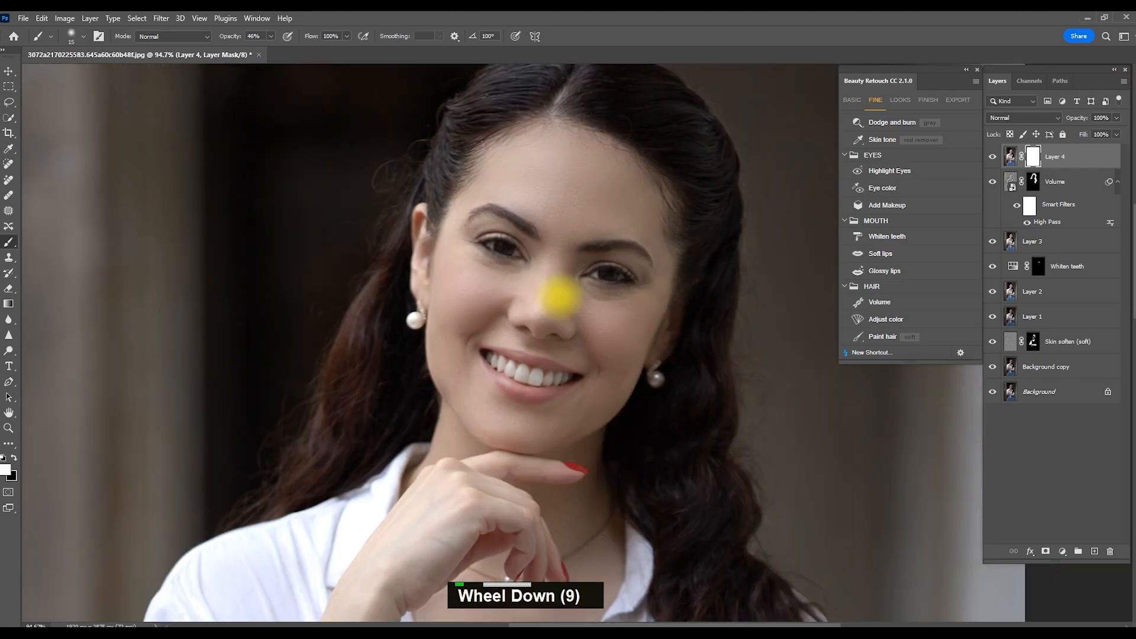
{"action": "double_click", "coordinate": [995, 158]}
{"action": "double_click", "coordinate": [995, 157]}
{"action": "scroll", "coordinate": [532, 284], "scroll_direction": "up", "scroll_amount": 9}
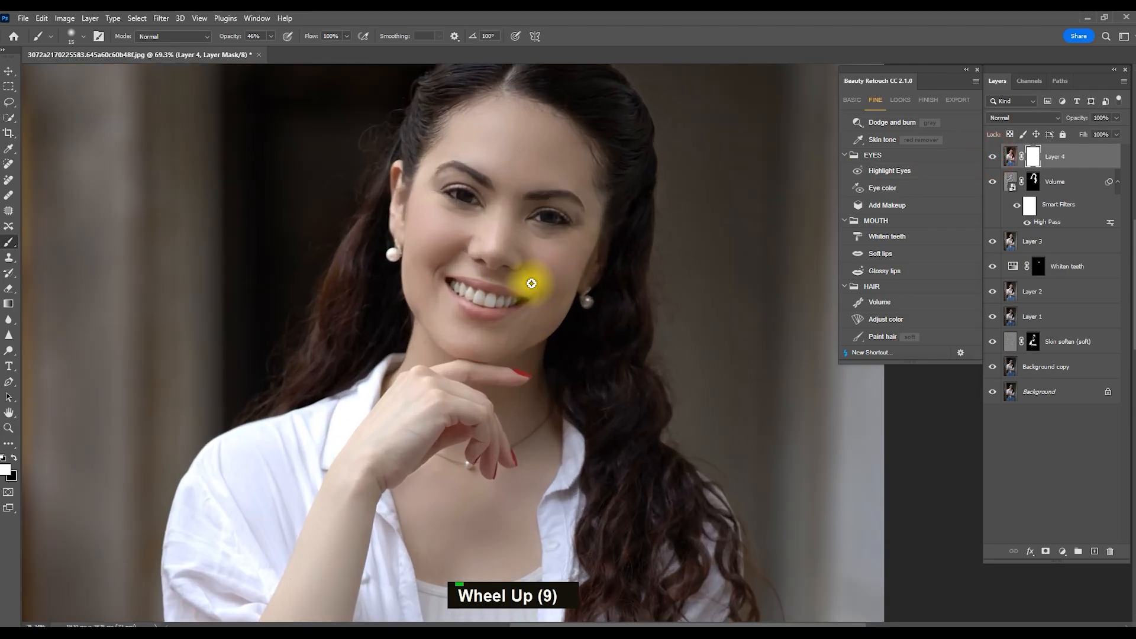
{"action": "double_click", "coordinate": [991, 159]}
{"action": "scroll", "coordinate": [462, 237], "scroll_direction": "down", "scroll_amount": 8}
Stamp all visible layers into a new top layer and open it in the Camera Raw Filter.
{"action": "key", "text": "ctrl+alt+shift+e"}
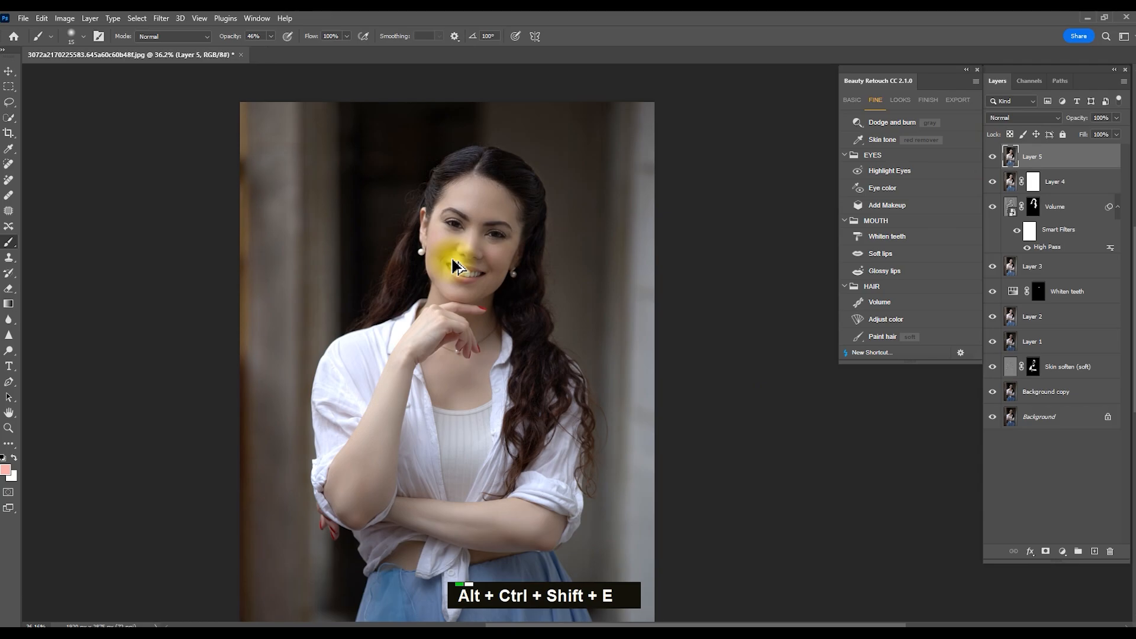
{"action": "scroll", "coordinate": [447, 216], "scroll_direction": "down", "scroll_amount": 8}
{"action": "key", "text": "v"}
{"action": "scroll", "coordinate": [452, 266], "scroll_direction": "up", "scroll_amount": 4}
{"action": "key", "text": "v"}
{"action": "key", "text": "ctrl+shift+a"}
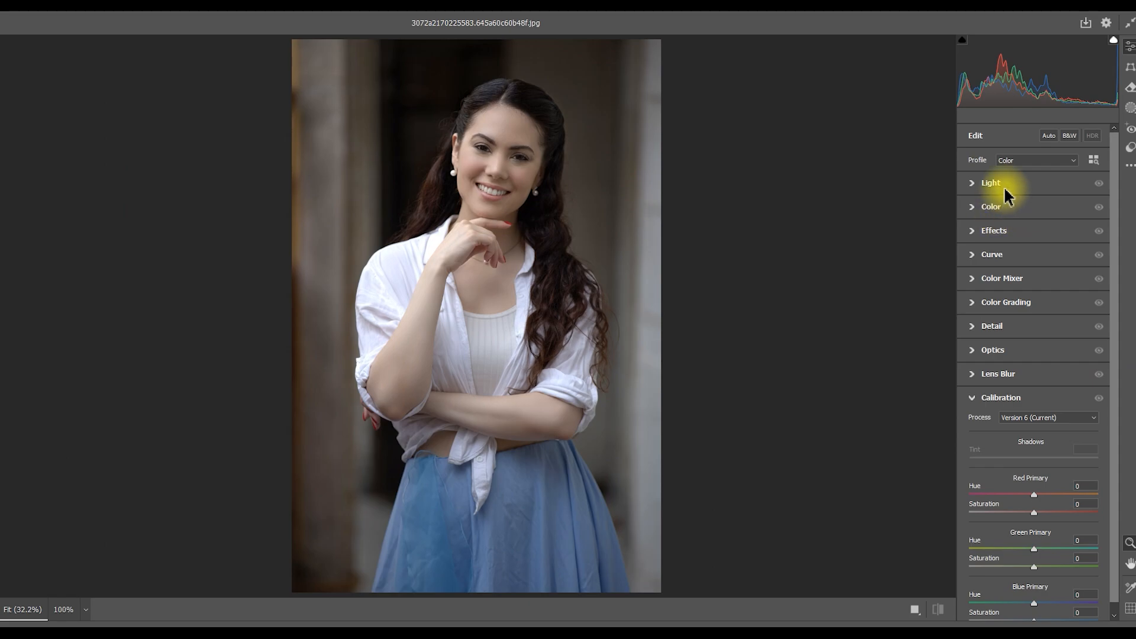
Raise the whites to about 45, lower the highlights and lift the darkest tones of the portrait in Camera Raw.
{"action": "left_click", "coordinate": [1016, 279]}
{"action": "left_click", "coordinate": [1013, 336]}
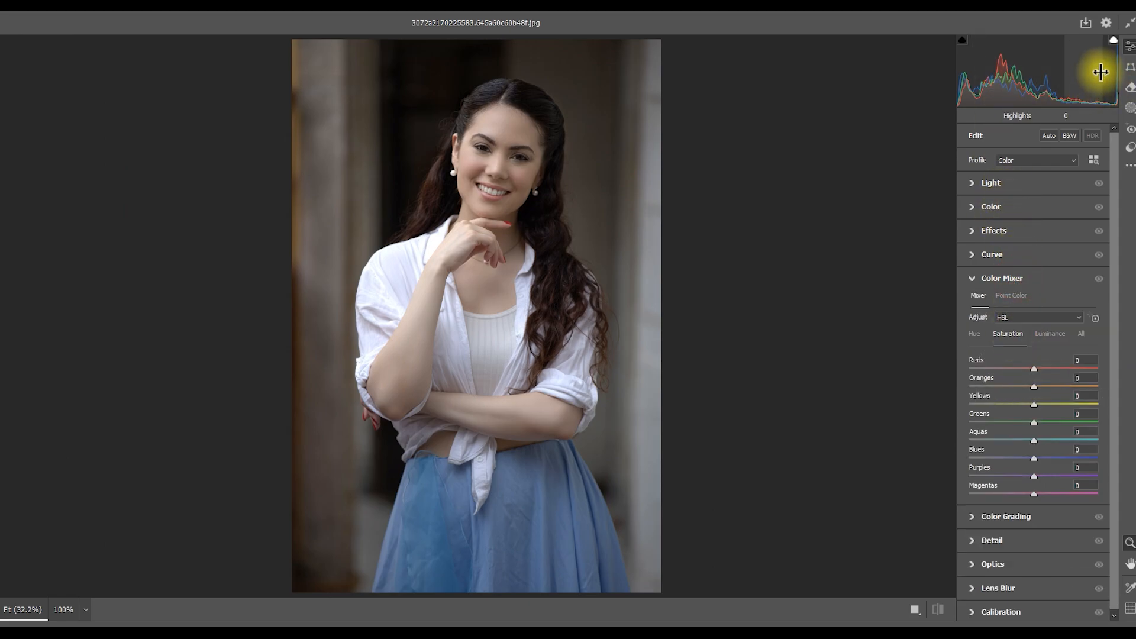
{"action": "left_click_drag", "start_coordinate": [1108, 74], "coordinate": [1126, 73]}
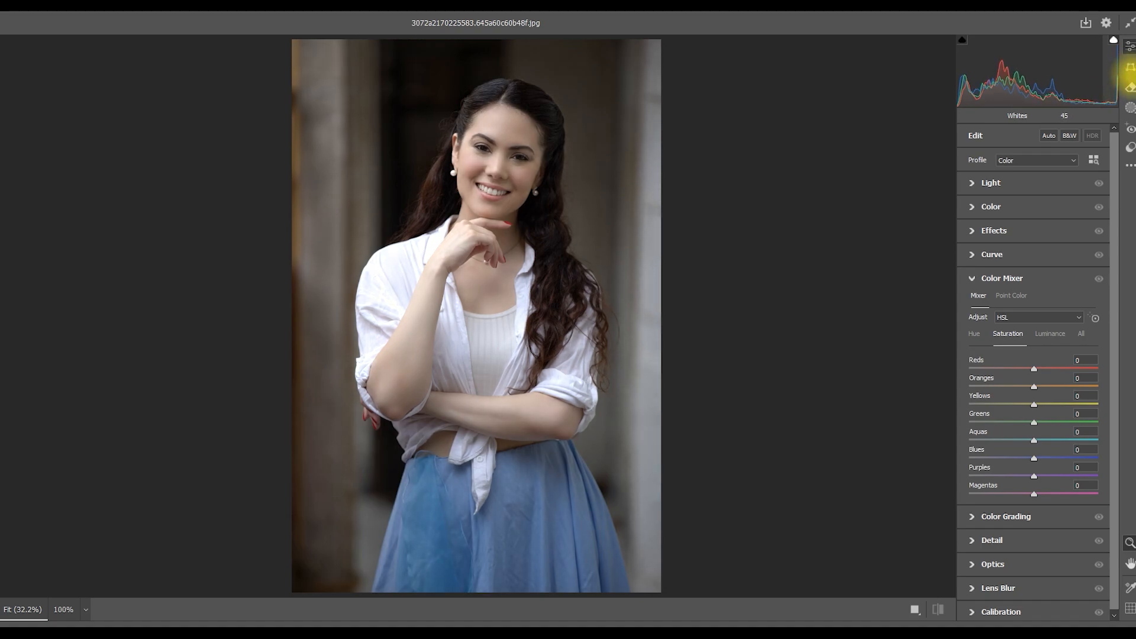
{"action": "left_click_drag", "start_coordinate": [1097, 83], "coordinate": [1063, 90]}
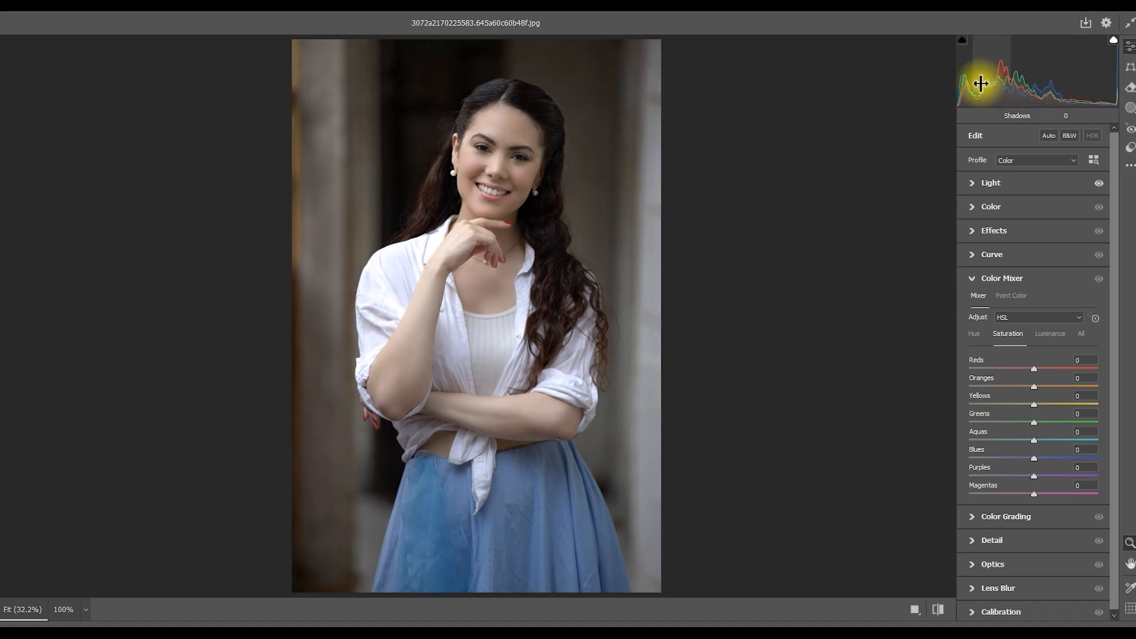
{"action": "left_click_drag", "start_coordinate": [961, 84], "coordinate": [1043, 77]}
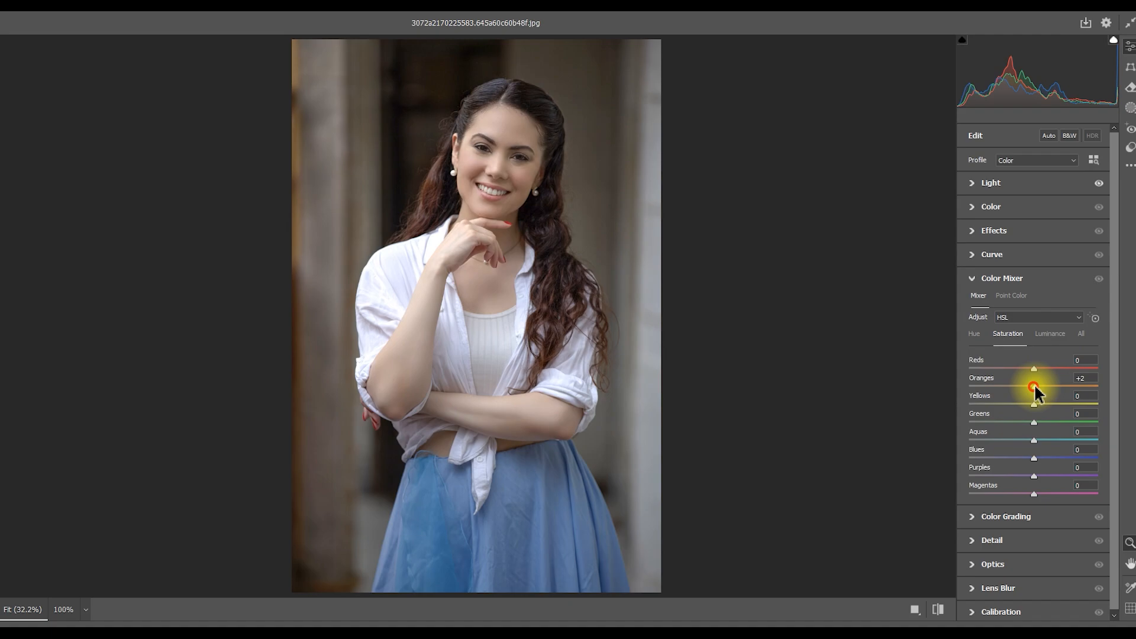
Adjust the oranges in the Color Mixer to saturation +30, hue +4 and luminance +10.
{"action": "left_click", "coordinate": [975, 334]}
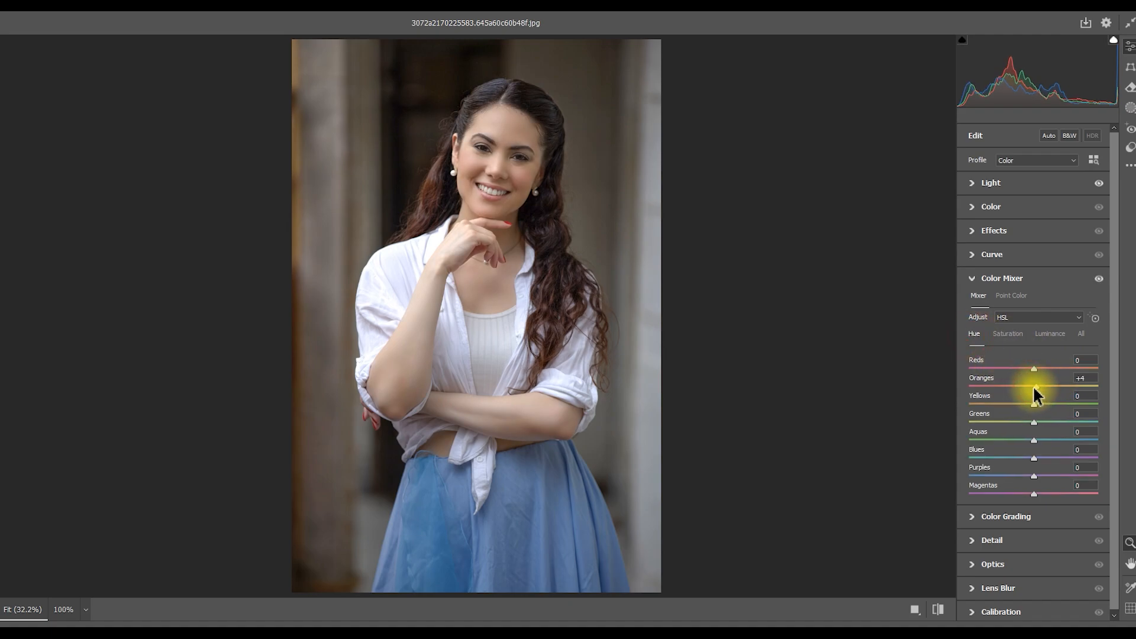
{"action": "left_click", "coordinate": [1050, 334]}
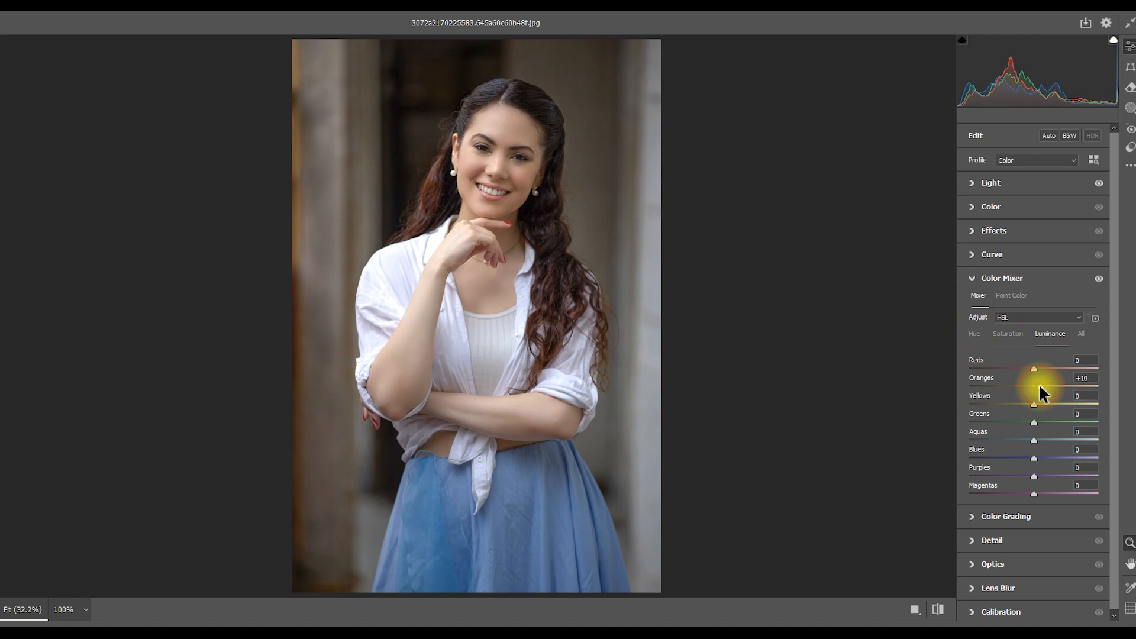
Set the blues in the Color Mixer to saturation +45 and luminance -41.
{"action": "left_click", "coordinate": [1009, 335]}
{"action": "mouse_move", "coordinate": [1042, 456]}
{"action": "left_mouse_down"}
{"action": "mouse_move", "coordinate": [1071, 462]}
{"action": "mouse_move", "coordinate": [1026, 467]}
{"action": "mouse_move", "coordinate": [1050, 462]}
{"action": "left_mouse_up"}
{"action": "left_click", "coordinate": [1050, 335]}
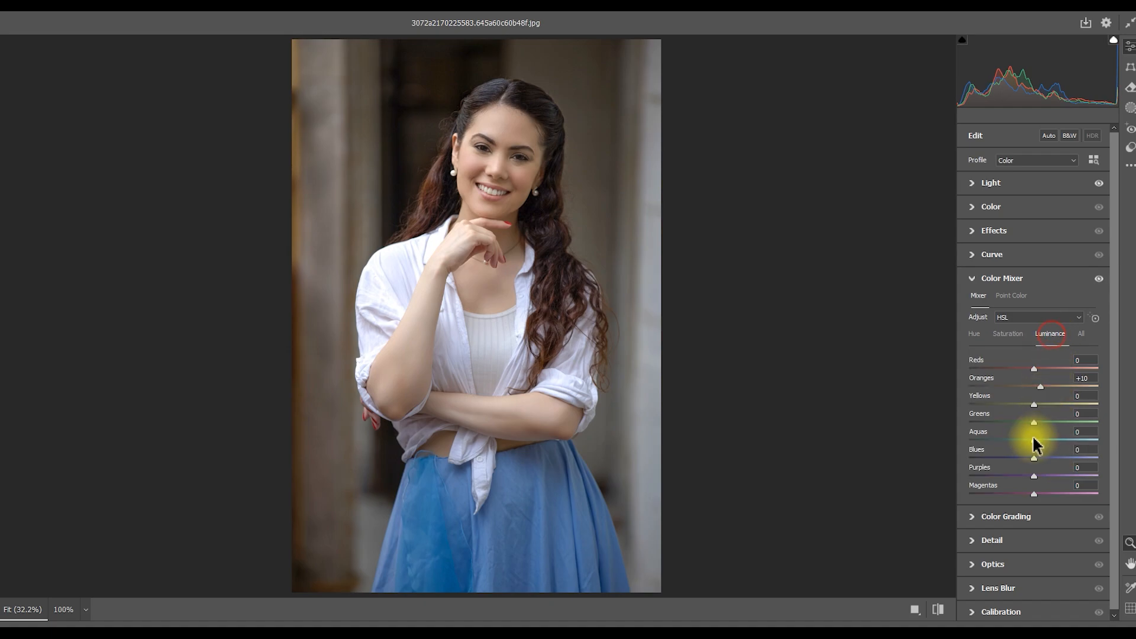
{"action": "left_click_drag", "start_coordinate": [1034, 465], "coordinate": [1015, 468]}
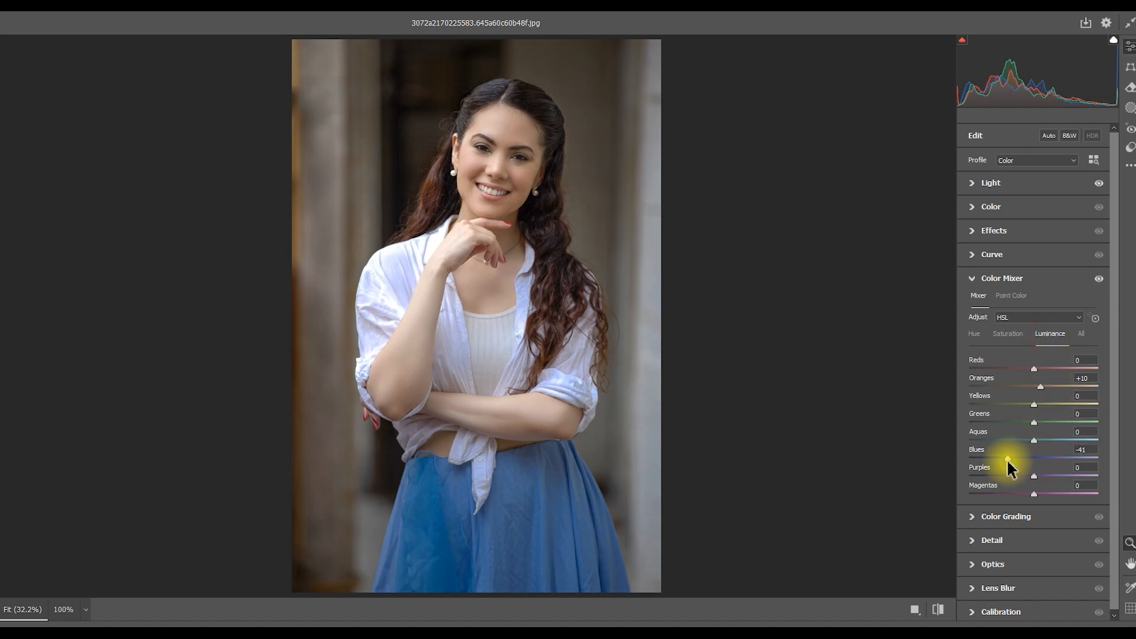
{"action": "left_click", "coordinate": [1010, 335]}
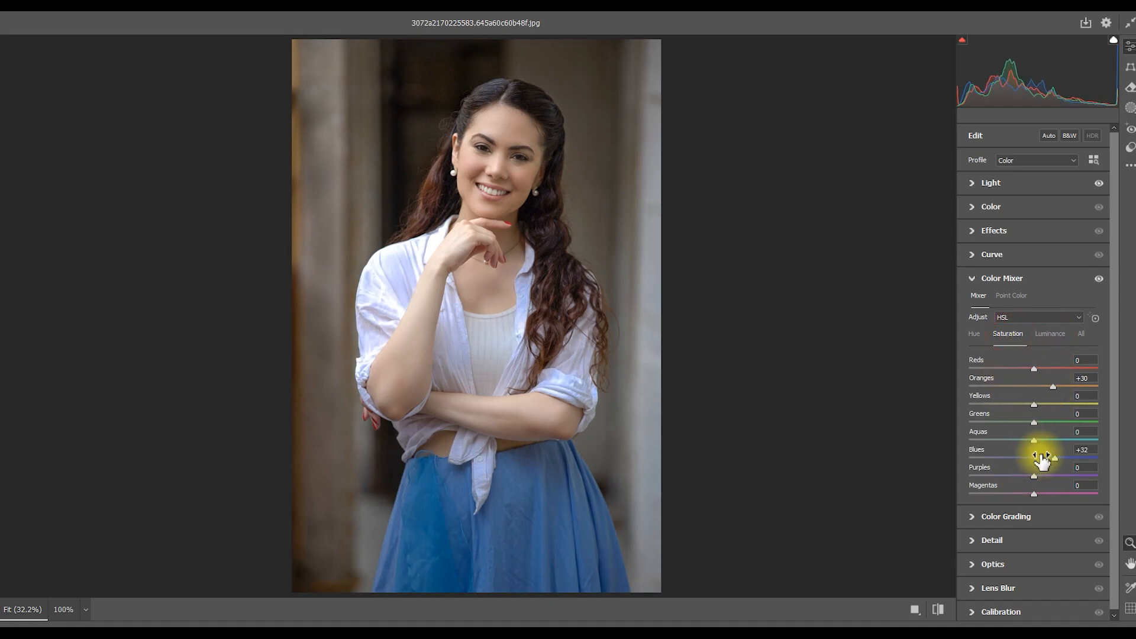
{"action": "left_click_drag", "start_coordinate": [1060, 458], "coordinate": [1062, 468]}
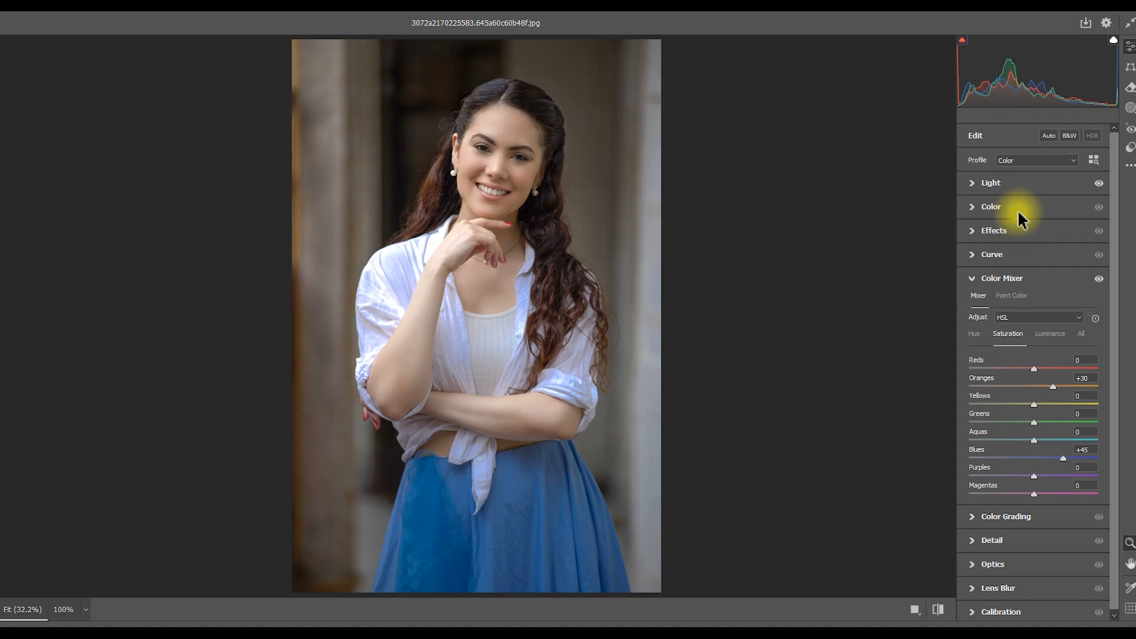
Set the vibrance to +68 and apply the Camera Raw adjustments to Layer 5.
{"action": "left_click", "coordinate": [1018, 208]}
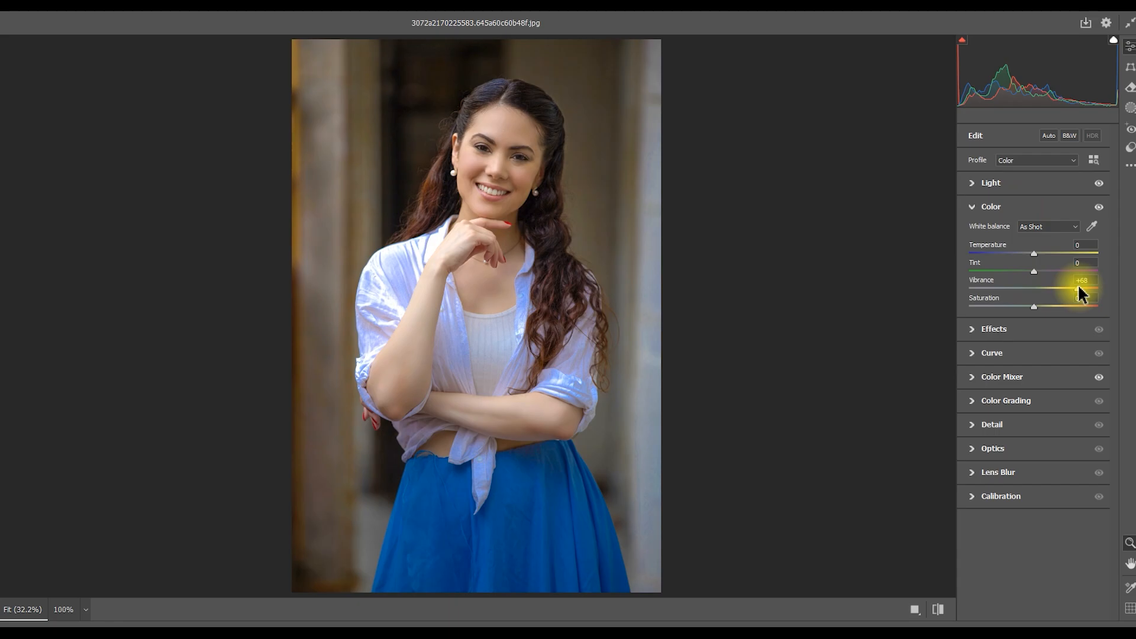
{"action": "left_click", "coordinate": [1065, 619]}
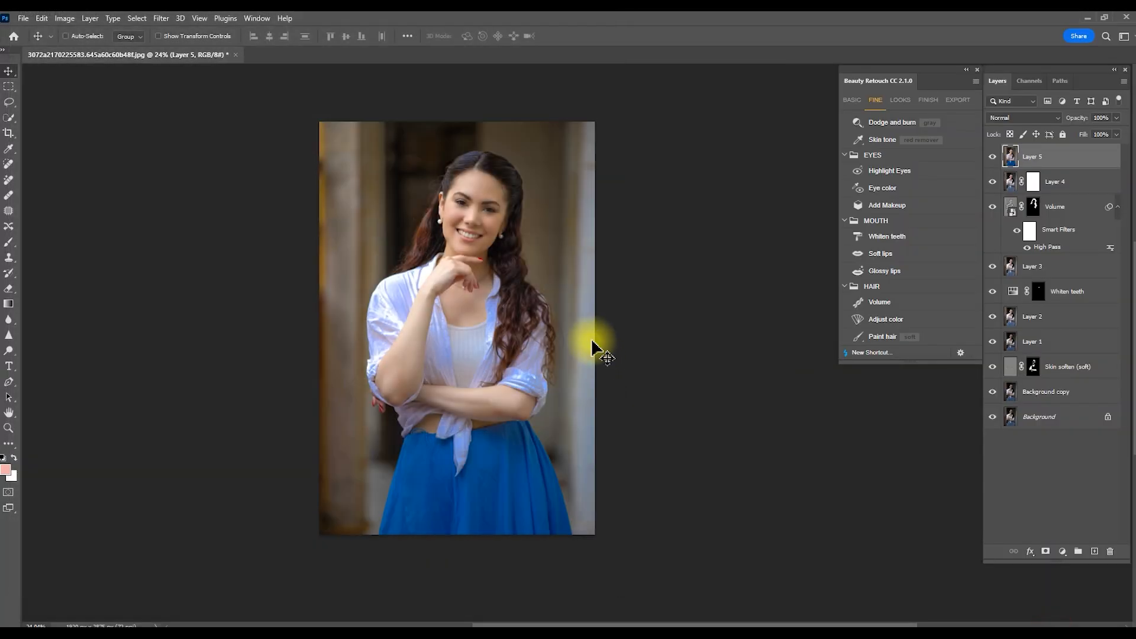
Add a white layer mask to Layer 5 and ready the Brush tool for painting on it.
{"action": "scroll", "coordinate": [464, 350], "scroll_direction": "up", "scroll_amount": 5}
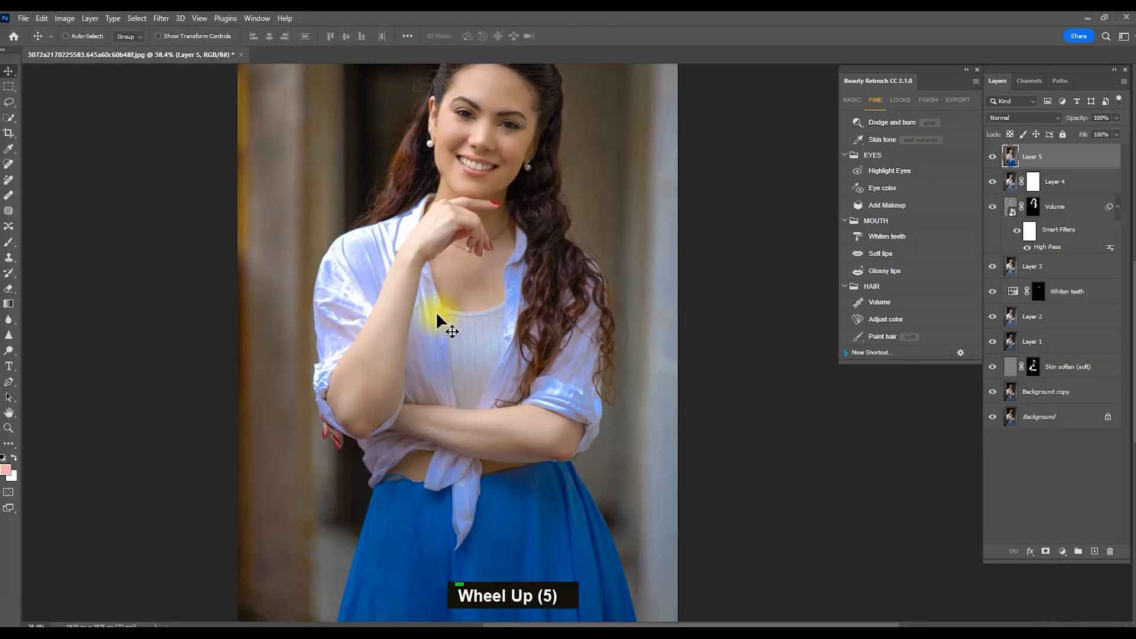
{"action": "key", "text": "b"}
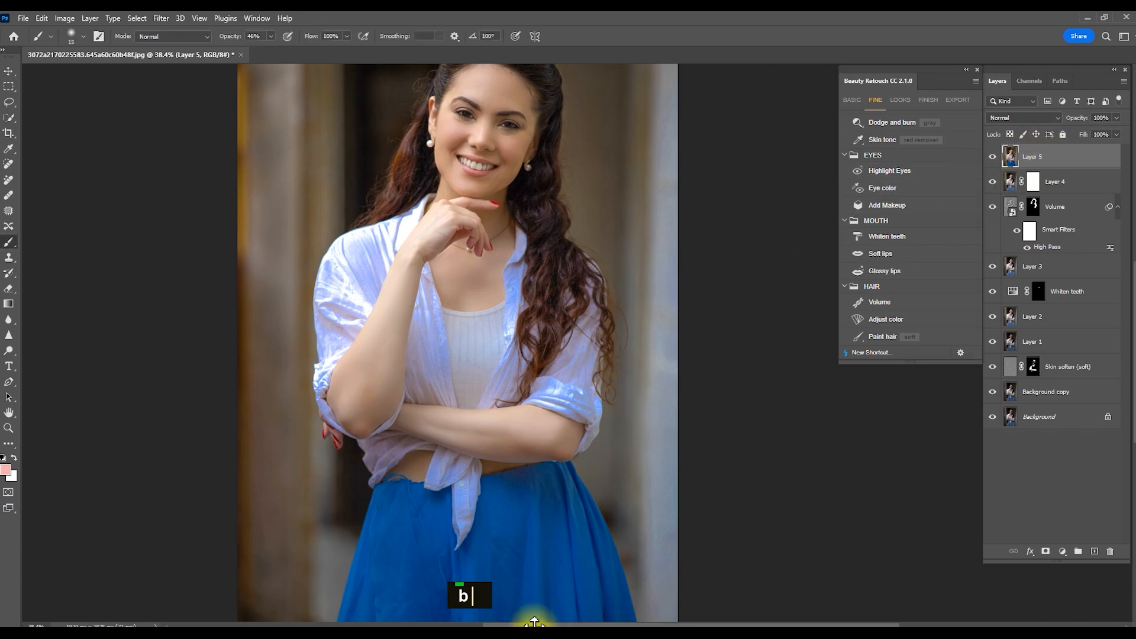
{"action": "left_click", "coordinate": [1048, 552]}
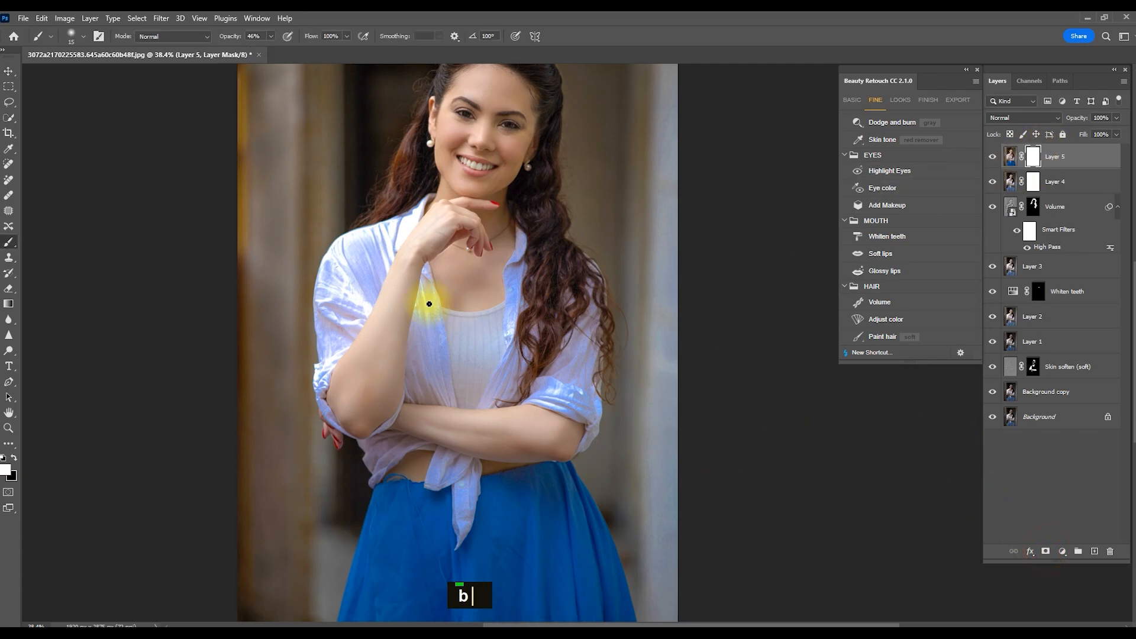
Paint black on Layer 5's mask over the shirt's collar, shoulder and sleeve on her right side with a 90 px brush at 100% opacity.
{"action": "scroll", "coordinate": [345, 265], "scroll_direction": "up", "scroll_amount": 4}
{"action": "key", "text": "]"}
{"action": "key", "text": "]"}
{"action": "key", "text": "]"}
{"action": "key", "text": "]"}
{"action": "key", "text": "]"}
{"action": "key", "text": "]"}
{"action": "key", "text": "]"}
{"action": "key", "text": "]"}
{"action": "key", "text": "]"}
{"action": "key", "text": "]"}
{"action": "key", "text": "]"}
{"action": "key", "text": "]"}
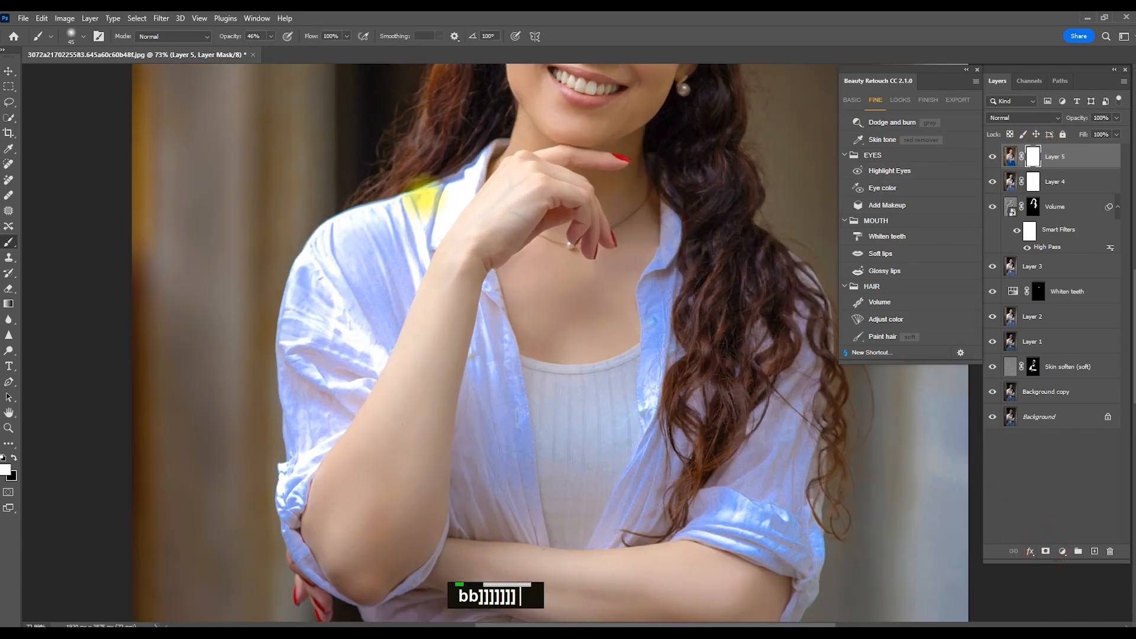
{"action": "key", "text": "x"}
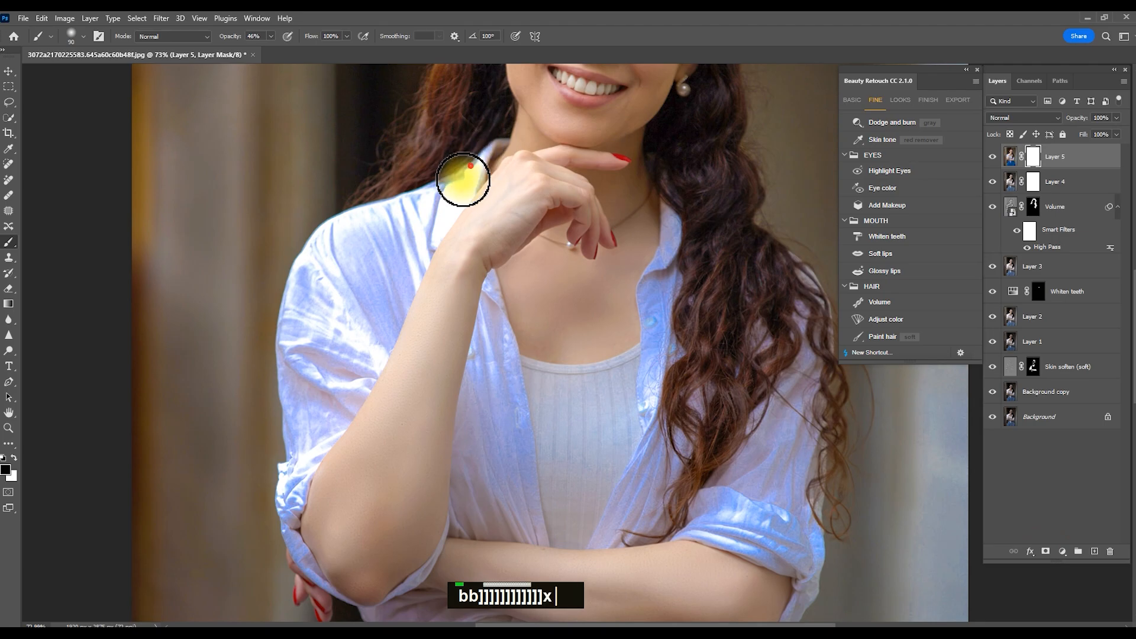
{"action": "left_click_drag", "start_coordinate": [227, 36], "coordinate": [367, 57]}
{"action": "mouse_move", "coordinate": [363, 235]}
{"action": "left_mouse_down"}
{"action": "mouse_move", "coordinate": [331, 344]}
{"action": "mouse_move", "coordinate": [336, 231]}
{"action": "mouse_move", "coordinate": [313, 257]}
{"action": "mouse_move", "coordinate": [299, 315]}
{"action": "mouse_move", "coordinate": [308, 265]}
{"action": "mouse_move", "coordinate": [297, 354]}
{"action": "mouse_move", "coordinate": [329, 304]}
{"action": "left_mouse_up"}
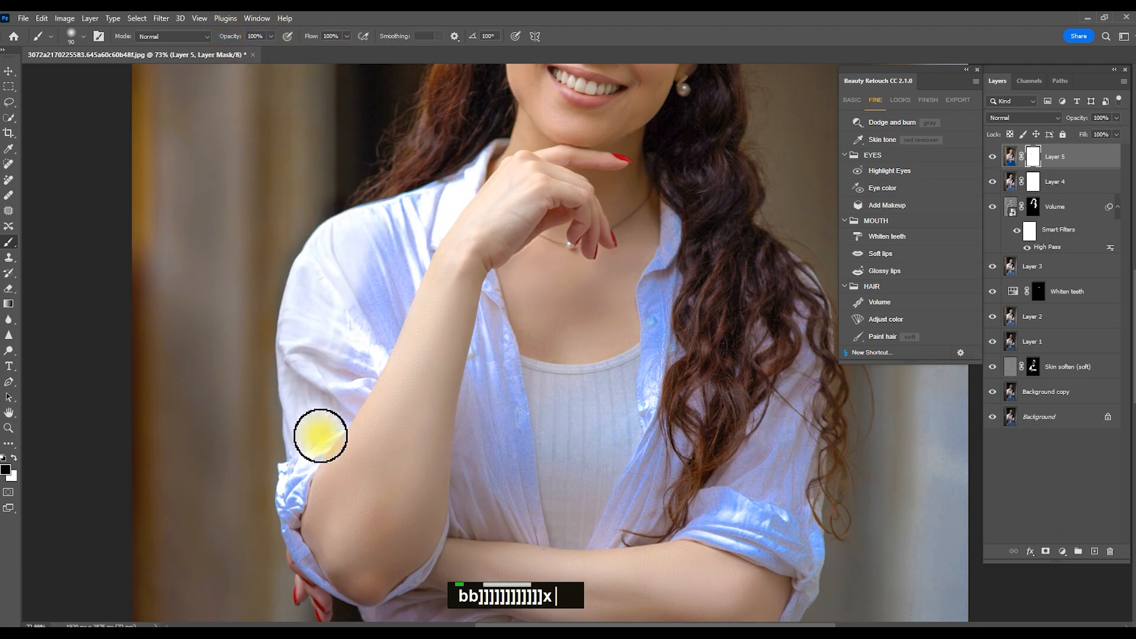
{"action": "left_click_drag", "start_coordinate": [320, 436], "coordinate": [331, 420]}
{"action": "mouse_move", "coordinate": [376, 348]}
{"action": "left_mouse_down"}
{"action": "mouse_move", "coordinate": [451, 198]}
{"action": "mouse_move", "coordinate": [440, 205]}
{"action": "left_mouse_up"}
{"action": "mouse_move", "coordinate": [440, 206]}
{"action": "left_mouse_down"}
{"action": "mouse_move", "coordinate": [397, 237]}
{"action": "mouse_move", "coordinate": [338, 317]}
{"action": "left_mouse_up"}
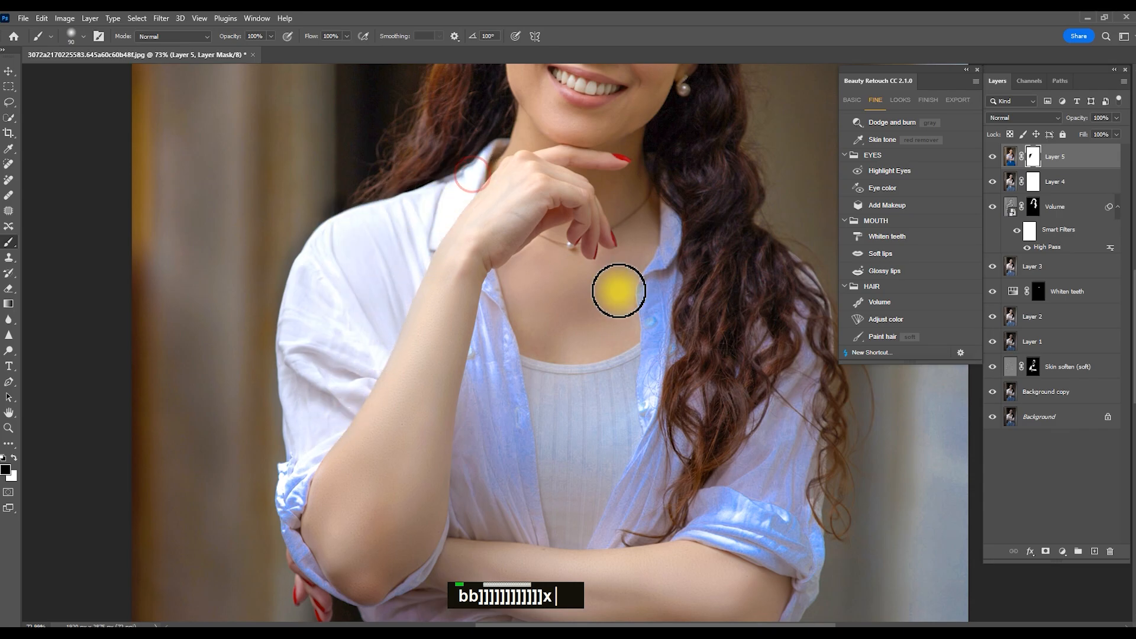
Paint Layer 5's mask black over the collar and button band on her left side and the camisole's upper part, using 50 to 80 px brushes.
{"action": "key", "text": "bracketleft"}
{"action": "key", "text": "bracketleft"}
{"action": "key", "text": "bracketleft"}
{"action": "key", "text": "bracketleft"}
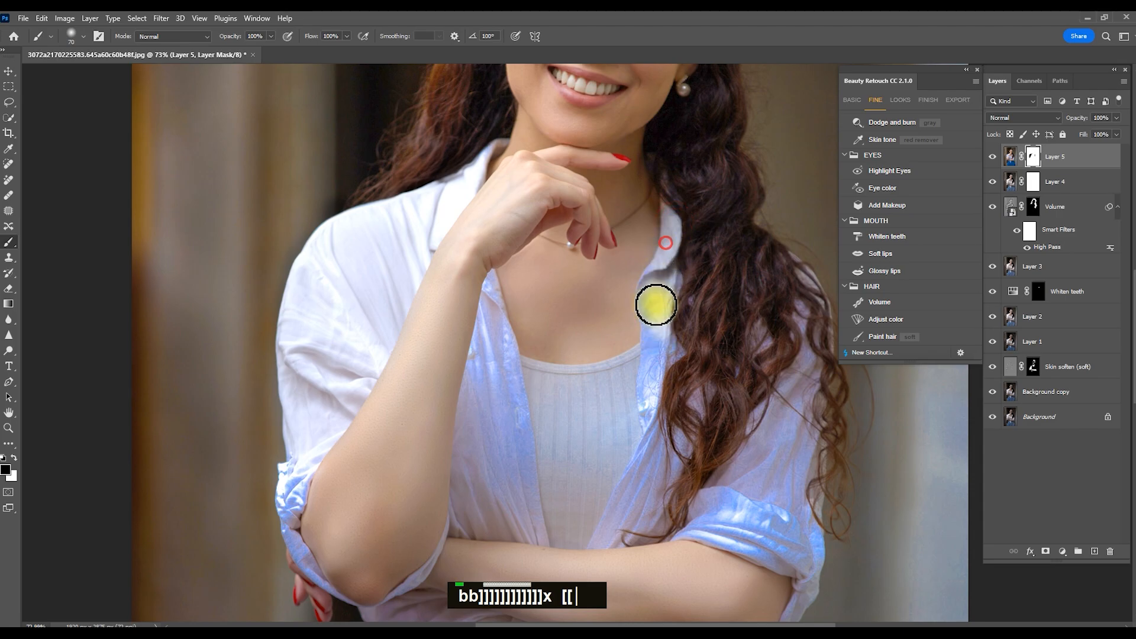
{"action": "left_click_drag", "start_coordinate": [652, 329], "coordinate": [651, 320]}
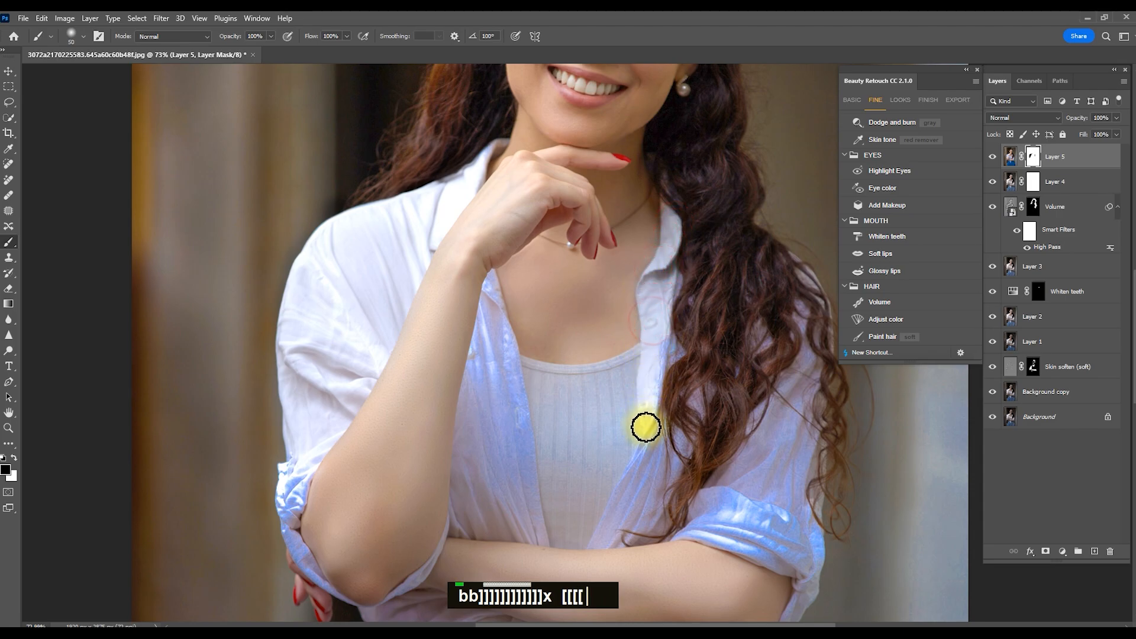
{"action": "key", "text": "bracketright"}
{"action": "key", "text": "bracketright"}
{"action": "key", "text": "bracketright"}
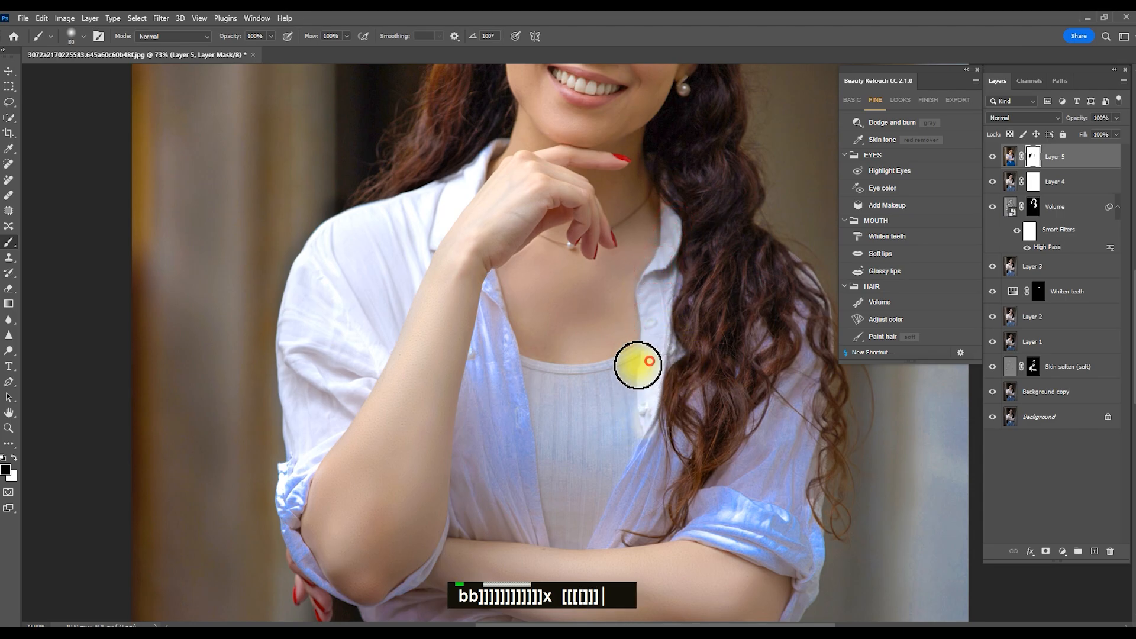
{"action": "left_click", "coordinate": [509, 375]}
Paint Layer 5's mask black over the shirt front on her right side and the camisole, using 50 to 90 px brushes.
{"action": "key", "text": "bracketleft"}
{"action": "key", "text": "bracketleft"}
{"action": "key", "text": "bracketleft"}
{"action": "left_click", "coordinate": [494, 278]}
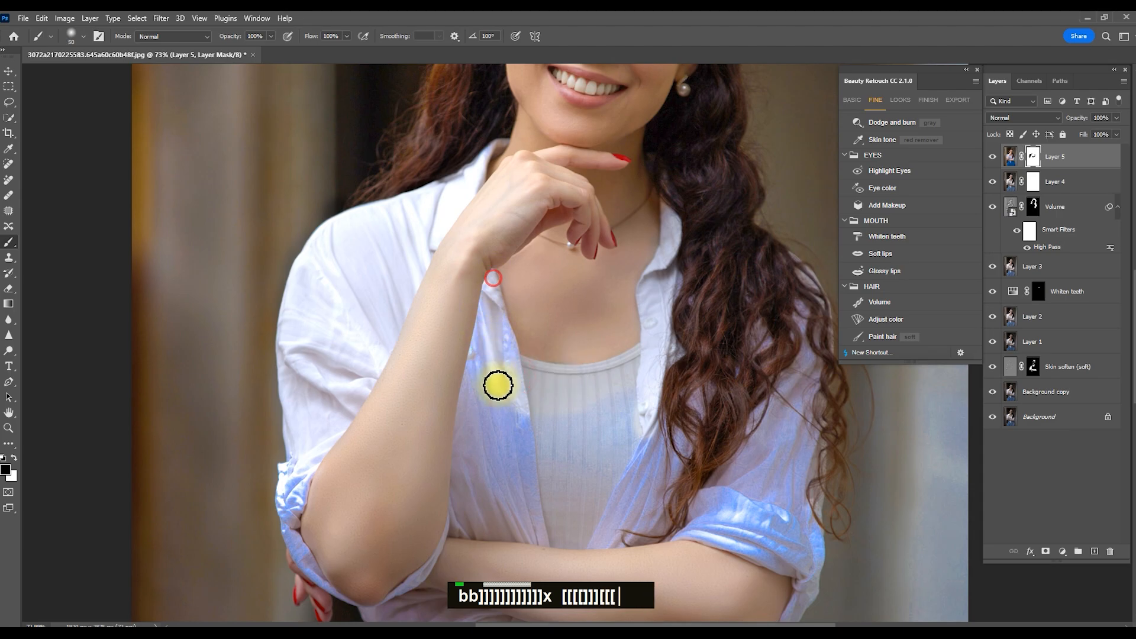
{"action": "left_click", "coordinate": [492, 285]}
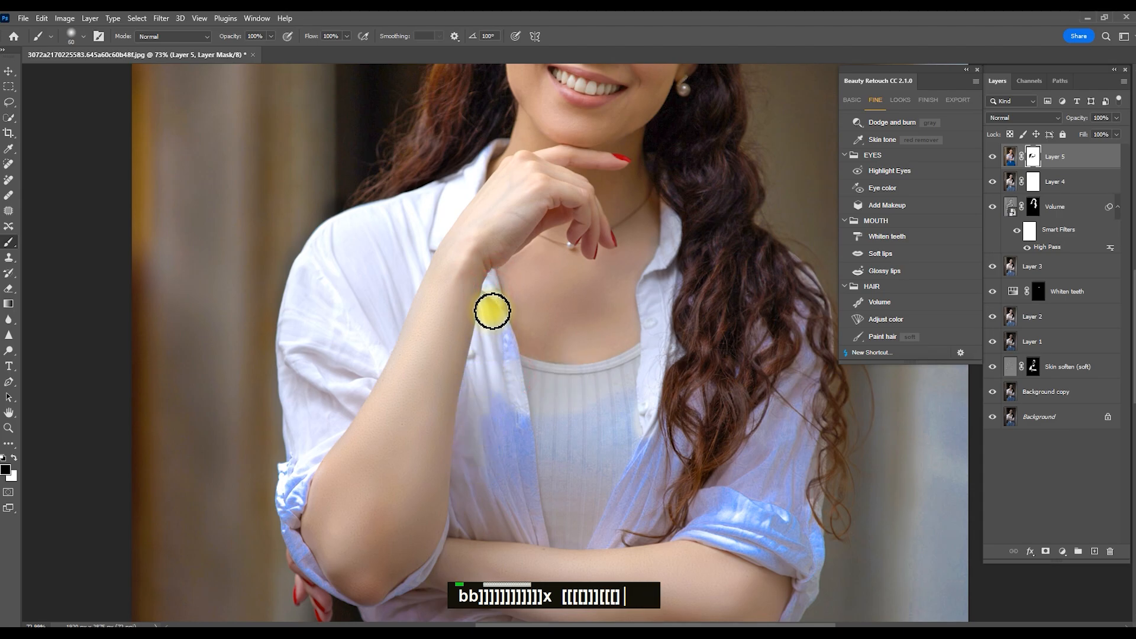
{"action": "left_click", "coordinate": [498, 327]}
{"action": "key", "text": "bracketright"}
{"action": "key", "text": "bracketright"}
{"action": "key", "text": "bracketright"}
{"action": "key", "text": "bracketright"}
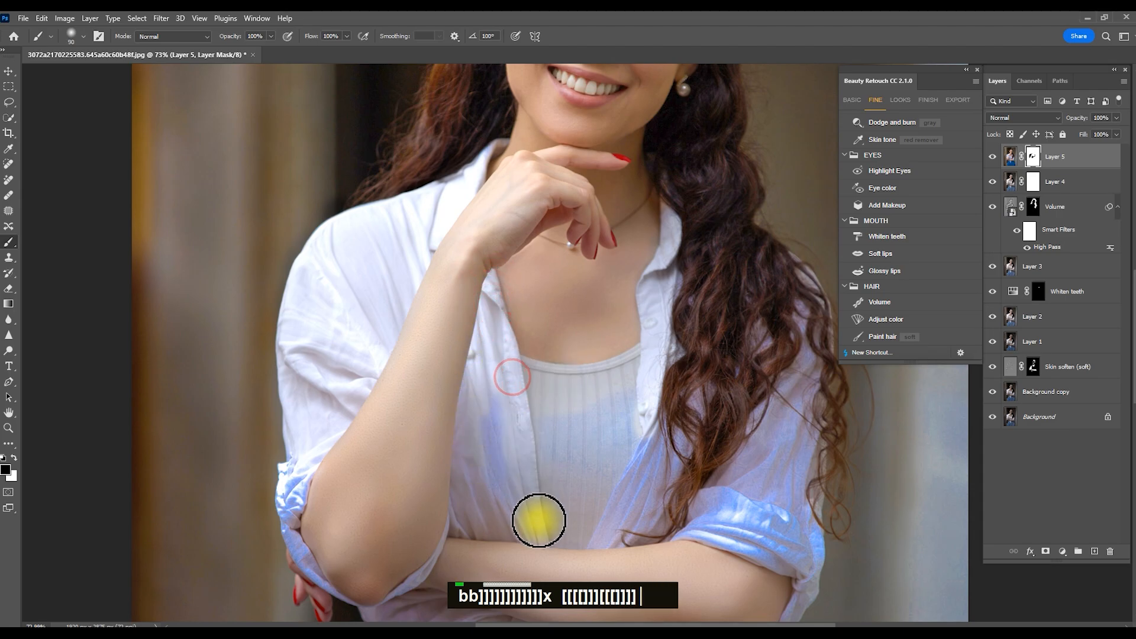
{"action": "left_click", "coordinate": [481, 377]}
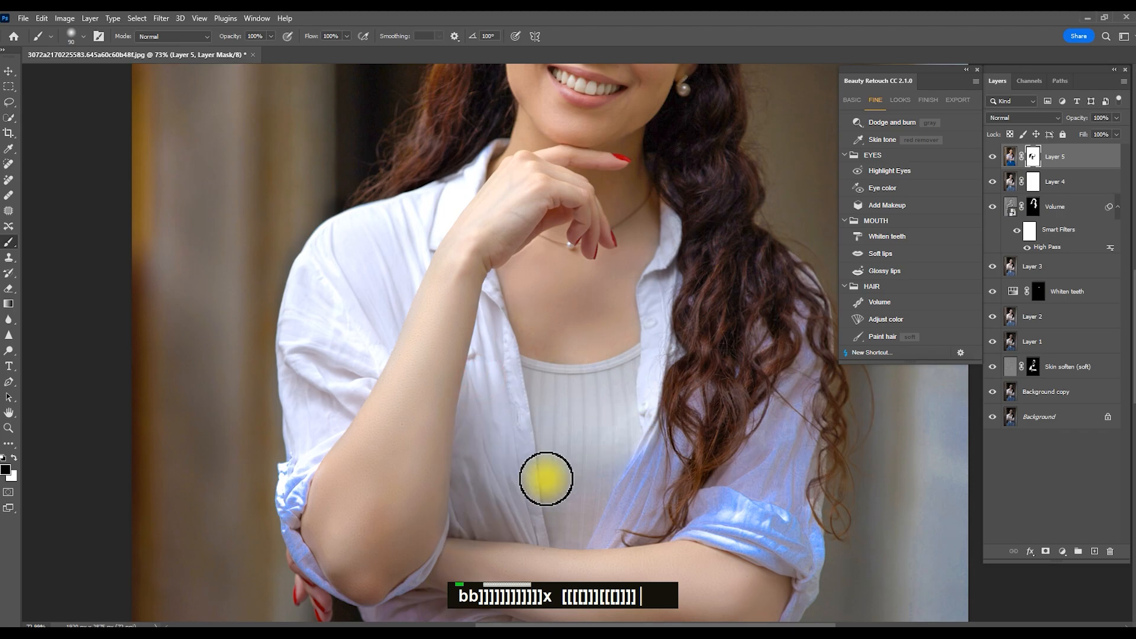
Paint Layer 5's mask black over the shirt sleeve and rolled cuff on her left side, using 150 to 200 px brushes.
{"action": "key", "text": "bracketright"}
{"action": "key", "text": "bracketright"}
{"action": "key", "text": "bracketright"}
{"action": "key", "text": "bracketright"}
{"action": "double_click", "coordinate": [663, 284]}
{"action": "key", "text": "bracketright"}
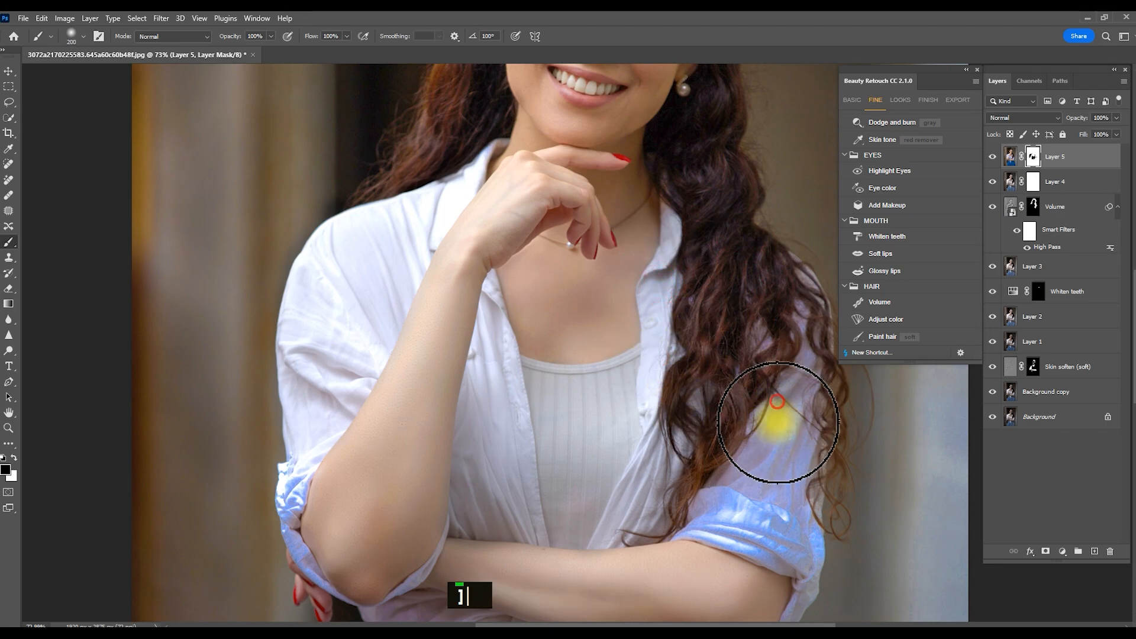
{"action": "double_click", "coordinate": [736, 499]}
{"action": "double_click", "coordinate": [700, 515]}
{"action": "double_click", "coordinate": [791, 535]}
{"action": "key", "text": "bracketleft"}
{"action": "key", "text": "bracketleft"}
{"action": "key", "text": "bracketleft"}
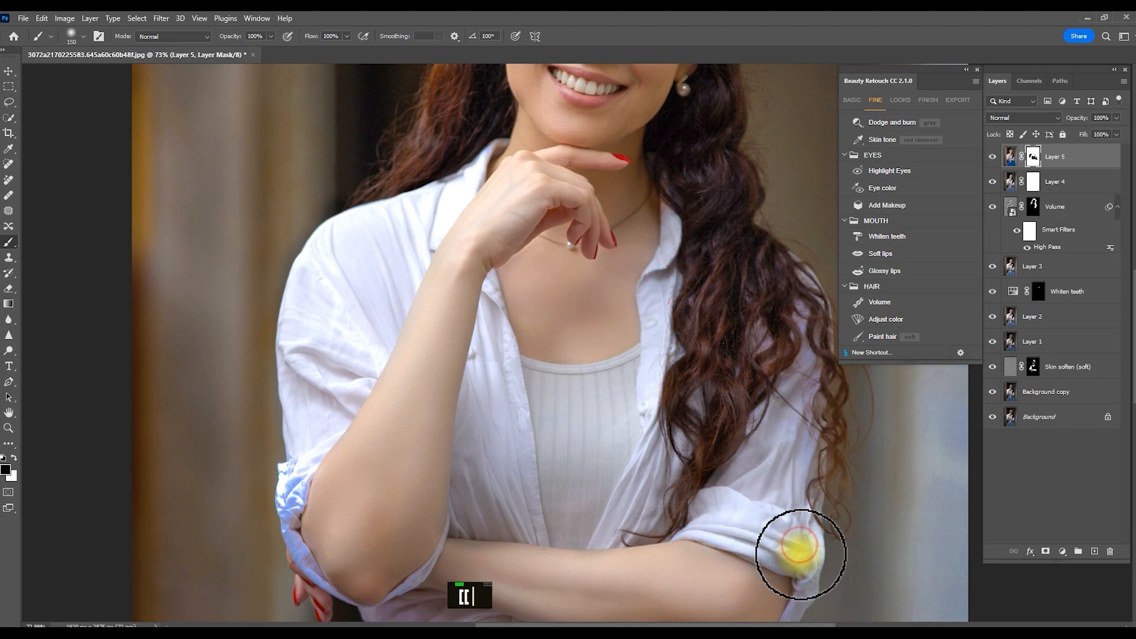
Paint Layer 5's mask black over the long hair on her left side and the shirt front, enlarging the brush to 400 px.
{"action": "key", "text": "bracketright"}
{"action": "key", "text": "bracketright"}
{"action": "key", "text": "bracketright"}
{"action": "double_click", "coordinate": [769, 329]}
{"action": "key", "text": "bracketright"}
{"action": "key", "text": "bracketright"}
{"action": "key", "text": "bracketright"}
{"action": "double_click", "coordinate": [710, 290]}
{"action": "double_click", "coordinate": [621, 470]}
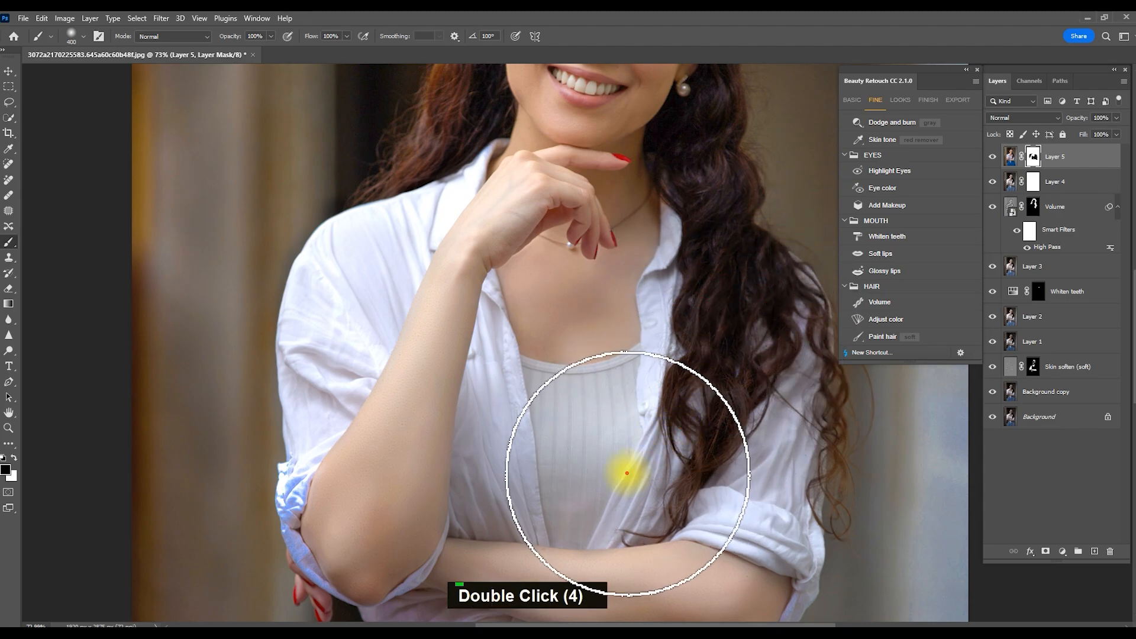
Paint Layer 5's mask black over the rolled cuff around her raised arm's elbow, using brushes of 45 px and smaller.
{"action": "scroll", "coordinate": [622, 469], "scroll_direction": "down", "scroll_amount": 5}
{"action": "key", "text": "bracketleft"}
{"action": "key", "text": "bracketleft"}
{"action": "key", "text": "bracketleft"}
{"action": "key", "text": "bracketleft"}
{"action": "key", "text": "bracketleft"}
{"action": "key", "text": "bracketleft"}
{"action": "key", "text": "bracketleft"}
{"action": "key", "text": "bracketleft"}
{"action": "key", "text": "bracketleft"}
{"action": "scroll", "coordinate": [441, 459], "scroll_direction": "up", "scroll_amount": 4}
{"action": "key", "text": "bracketleft"}
{"action": "key", "text": "bracketleft"}
{"action": "key", "text": "bracketleft"}
{"action": "key", "text": "bracketleft"}
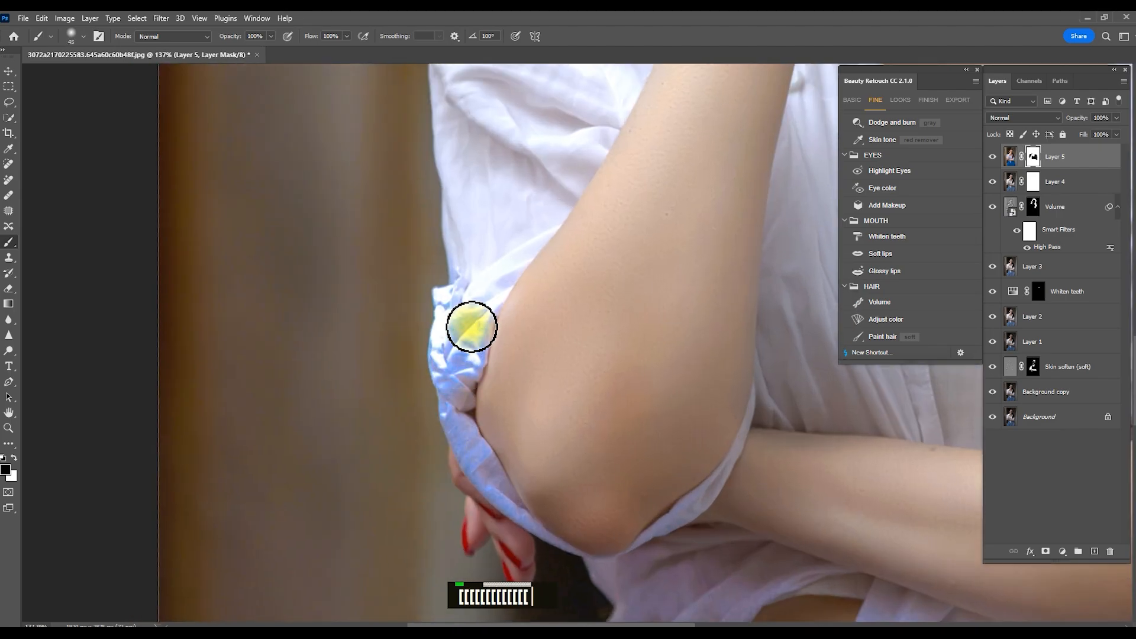
{"action": "key", "text": "bracketleft"}
{"action": "mouse_move", "coordinate": [484, 327]}
{"action": "left_mouse_down"}
{"action": "mouse_move", "coordinate": [456, 408]}
{"action": "mouse_move", "coordinate": [455, 295]}
{"action": "mouse_move", "coordinate": [451, 403]}
{"action": "mouse_move", "coordinate": [482, 469]}
{"action": "left_mouse_up"}
{"action": "key", "text": "bracketleft"}
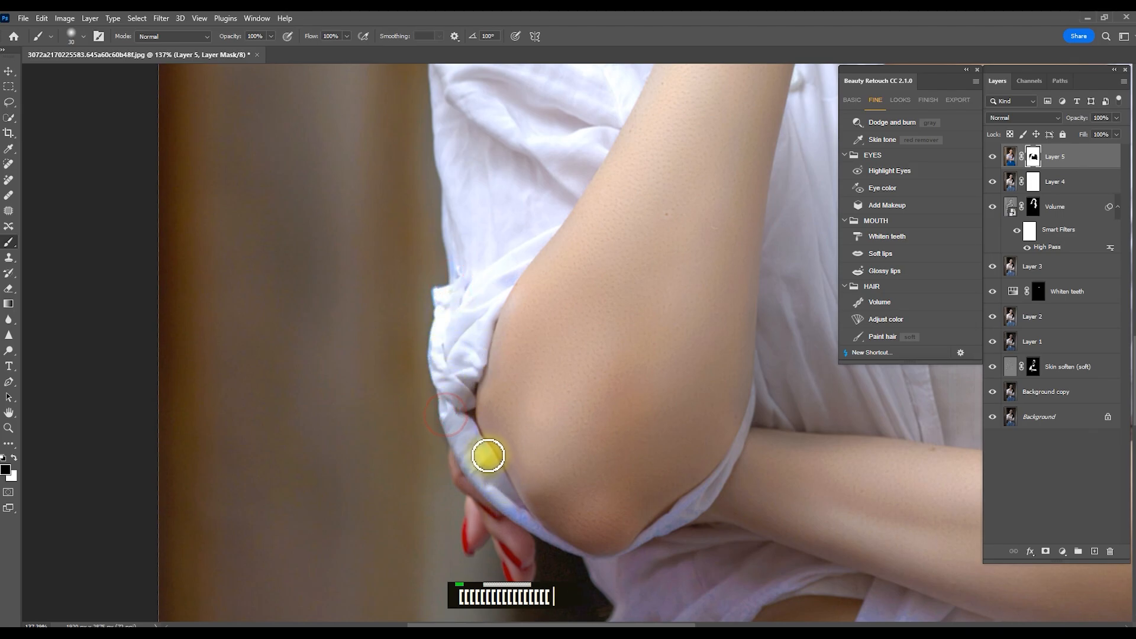
{"action": "key", "text": "bracketleft"}
{"action": "mouse_move", "coordinate": [462, 435]}
{"action": "left_mouse_down"}
{"action": "mouse_move", "coordinate": [545, 536]}
{"action": "mouse_move", "coordinate": [644, 558]}
{"action": "mouse_move", "coordinate": [629, 561]}
{"action": "mouse_move", "coordinate": [716, 479]}
{"action": "mouse_move", "coordinate": [712, 492]}
{"action": "left_mouse_up"}
Paint Layer 5's mask black over the gathered lower shirt beneath her crossed arm, using brushes of about 50 to 60 px.
{"action": "key", "text": "bracketright"}
{"action": "key", "text": "bracketright"}
{"action": "key", "text": "bracketright"}
{"action": "scroll", "coordinate": [690, 500], "scroll_direction": "up", "scroll_amount": 3}
{"action": "key", "text": "bracketright"}
{"action": "key", "text": "bracketright"}
{"action": "key", "text": "bracketright"}
{"action": "key", "text": "bracketright"}
{"action": "mouse_move", "coordinate": [632, 495]}
{"action": "left_mouse_down"}
{"action": "mouse_move", "coordinate": [684, 541]}
{"action": "mouse_move", "coordinate": [654, 501]}
{"action": "mouse_move", "coordinate": [664, 552]}
{"action": "mouse_move", "coordinate": [644, 509]}
{"action": "mouse_move", "coordinate": [707, 457]}
{"action": "mouse_move", "coordinate": [670, 525]}
{"action": "mouse_move", "coordinate": [725, 496]}
{"action": "mouse_move", "coordinate": [740, 480]}
{"action": "mouse_move", "coordinate": [731, 467]}
{"action": "mouse_move", "coordinate": [906, 535]}
{"action": "left_mouse_up"}
{"action": "key", "text": "bracketright"}
{"action": "key", "text": "bracketright"}
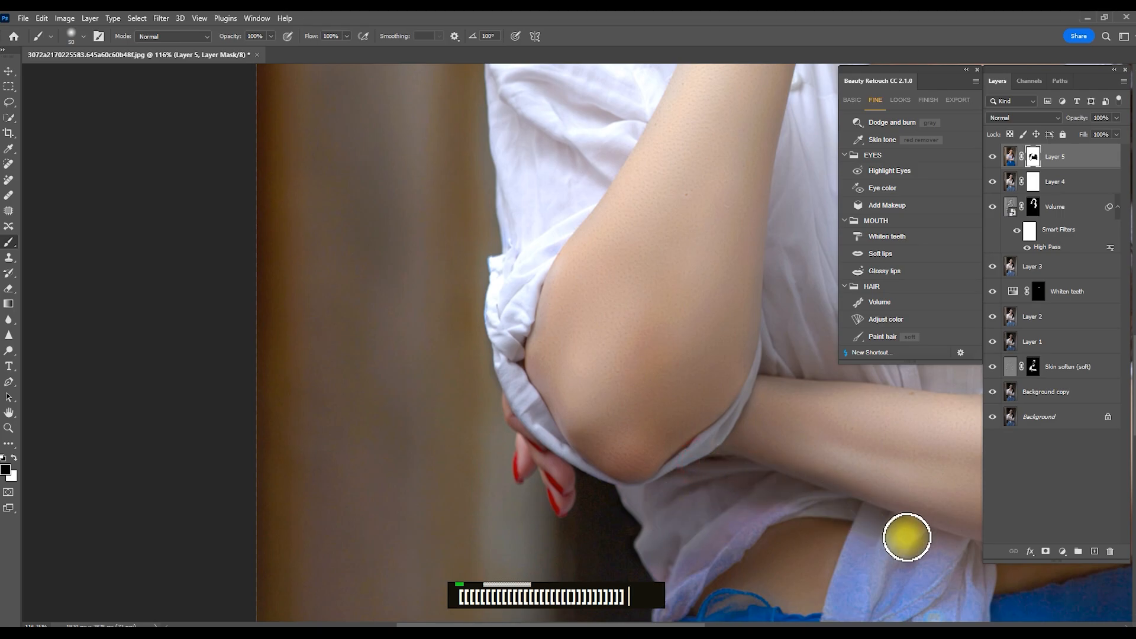
{"action": "scroll", "coordinate": [751, 503], "scroll_direction": "up", "scroll_amount": 5}
{"action": "scroll", "coordinate": [753, 504], "scroll_direction": "up", "scroll_amount": 2}
{"action": "key", "text": "bracketright"}
{"action": "mouse_move", "coordinate": [744, 399]}
{"action": "left_mouse_down"}
{"action": "mouse_move", "coordinate": [683, 423]}
{"action": "mouse_move", "coordinate": [634, 469]}
{"action": "mouse_move", "coordinate": [692, 411]}
{"action": "mouse_move", "coordinate": [595, 529]}
{"action": "left_mouse_up"}
{"action": "key", "text": "bracketleft"}
{"action": "scroll", "coordinate": [581, 456], "scroll_direction": "down", "scroll_amount": 7}
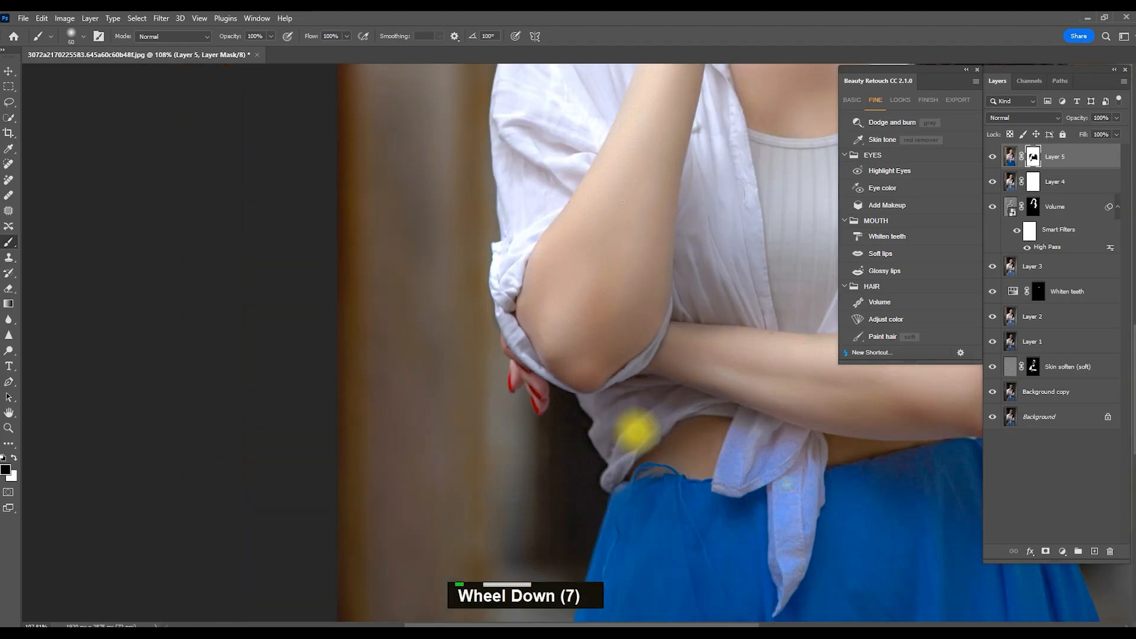
Paint Layer 5's mask black over the shirt's knot and hanging tail, reducing the brush from 50 to 30 px.
{"action": "key", "text": "bracketleft"}
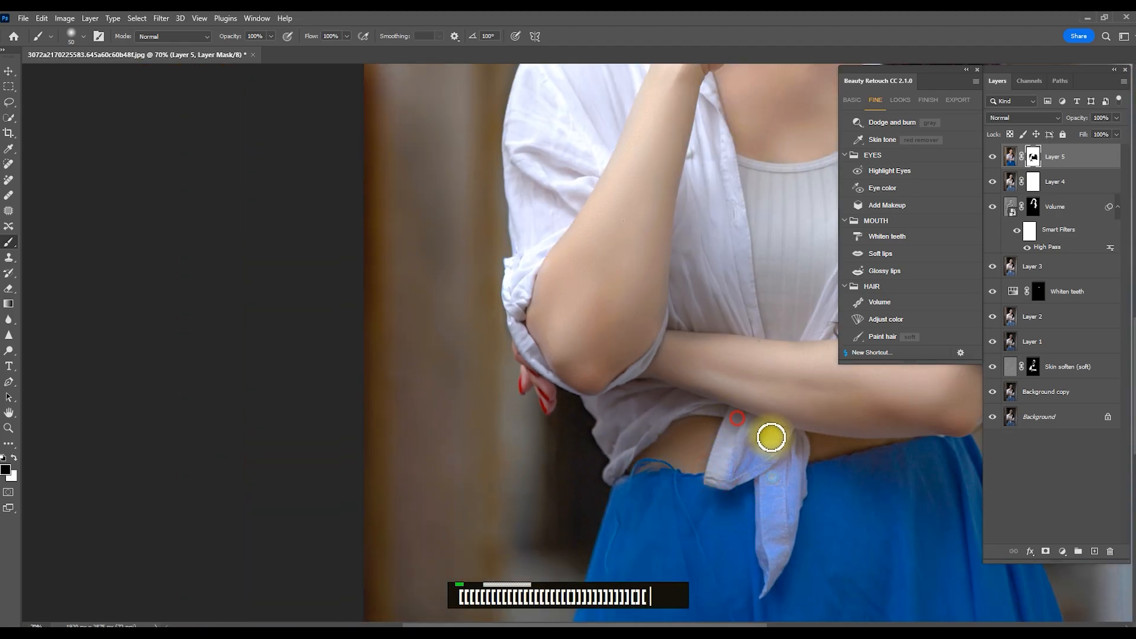
{"action": "key", "text": "bracketleft"}
{"action": "mouse_move", "coordinate": [794, 440]}
{"action": "left_mouse_down"}
{"action": "mouse_move", "coordinate": [781, 517]}
{"action": "mouse_move", "coordinate": [802, 456]}
{"action": "mouse_move", "coordinate": [772, 579]}
{"action": "mouse_move", "coordinate": [766, 469]}
{"action": "mouse_move", "coordinate": [768, 526]}
{"action": "left_mouse_up"}
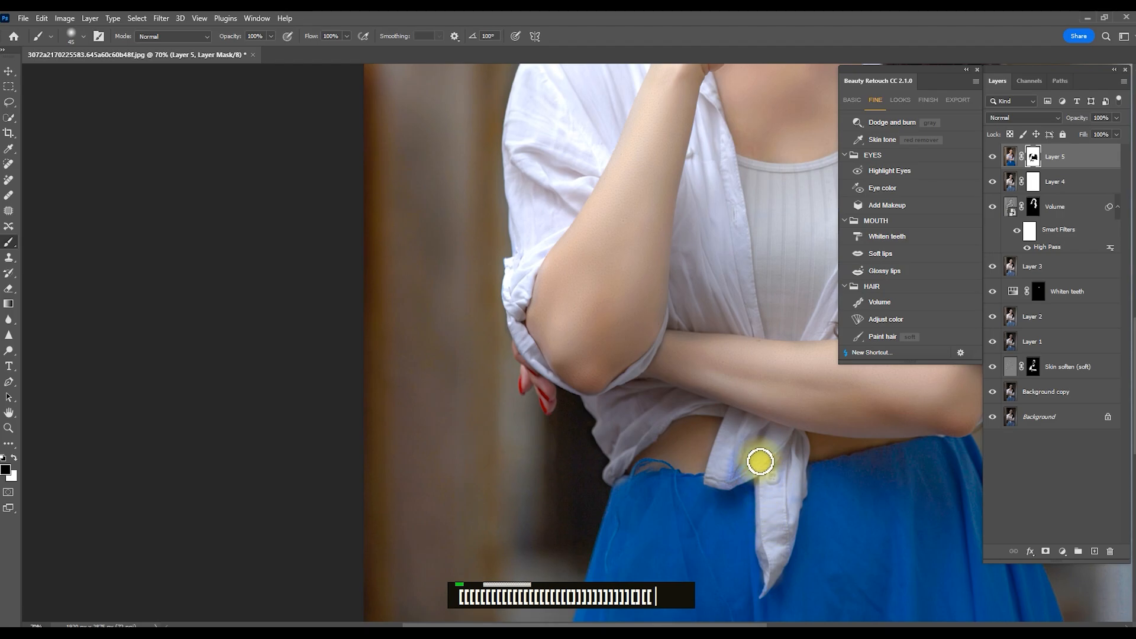
{"action": "mouse_move", "coordinate": [731, 478]}
{"action": "left_mouse_down"}
{"action": "mouse_move", "coordinate": [741, 438]}
{"action": "mouse_move", "coordinate": [794, 481]}
{"action": "left_mouse_up"}
{"action": "key", "text": "bracketleft"}
{"action": "mouse_move", "coordinate": [761, 539]}
{"action": "left_mouse_down"}
{"action": "mouse_move", "coordinate": [766, 464]}
{"action": "mouse_move", "coordinate": [767, 590]}
{"action": "left_mouse_up"}
{"action": "key", "text": "bracketleft"}
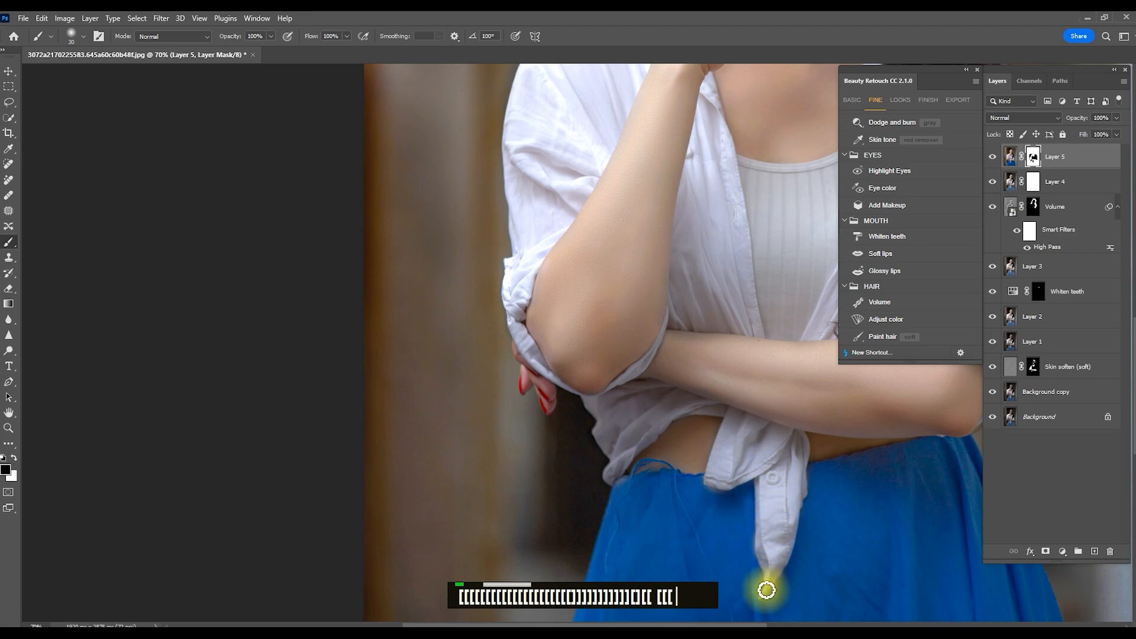
{"action": "scroll", "coordinate": [684, 520], "scroll_direction": "down", "scroll_amount": 8}
{"action": "key", "text": "bracketleft"}
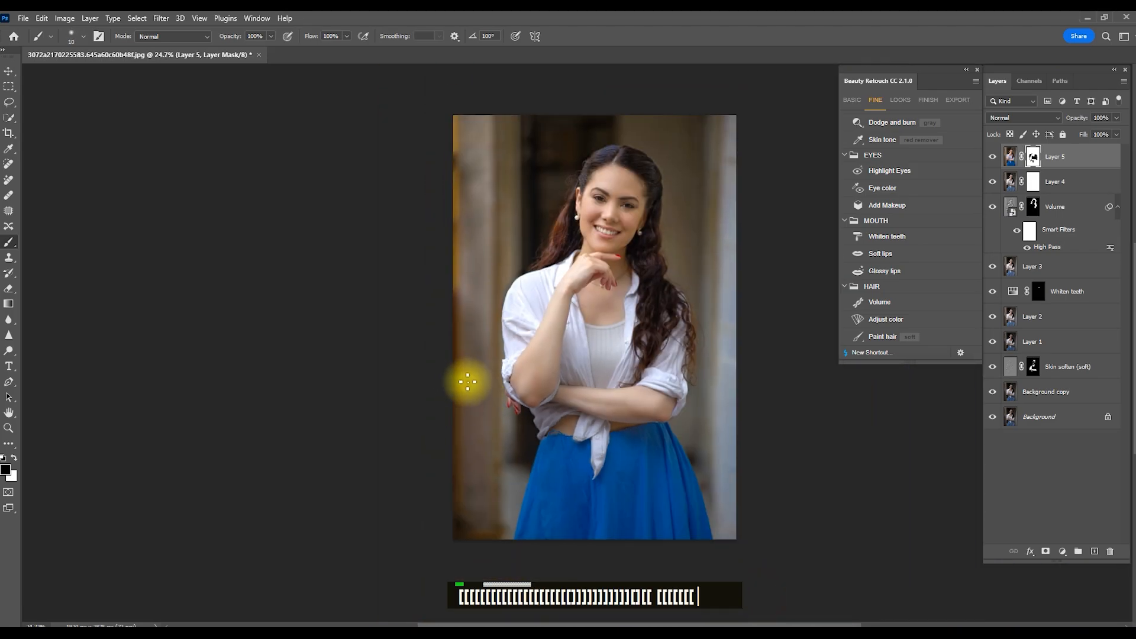
Paint Layer 5's mask black over the hair on the crown of her head, using a brush of about 70 px.
{"action": "scroll", "coordinate": [469, 381], "scroll_direction": "down", "scroll_amount": 6}
{"action": "scroll", "coordinate": [526, 191], "scroll_direction": "up", "scroll_amount": 20}
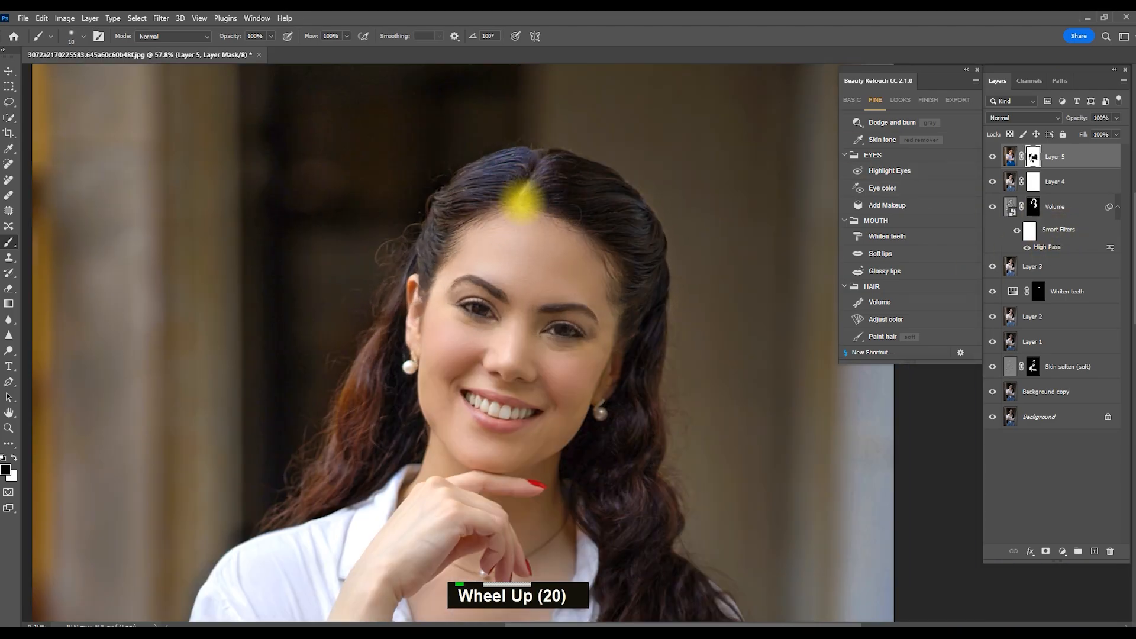
{"action": "key", "text": "bracketright"}
{"action": "key", "text": "bracketright"}
{"action": "key", "text": "bracketright"}
{"action": "key", "text": "bracketright"}
{"action": "key", "text": "bracketright"}
{"action": "key", "text": "bracketright"}
{"action": "key", "text": "bracketright"}
{"action": "key", "text": "bracketright"}
{"action": "key", "text": "bracketright"}
{"action": "key", "text": "bracketright"}
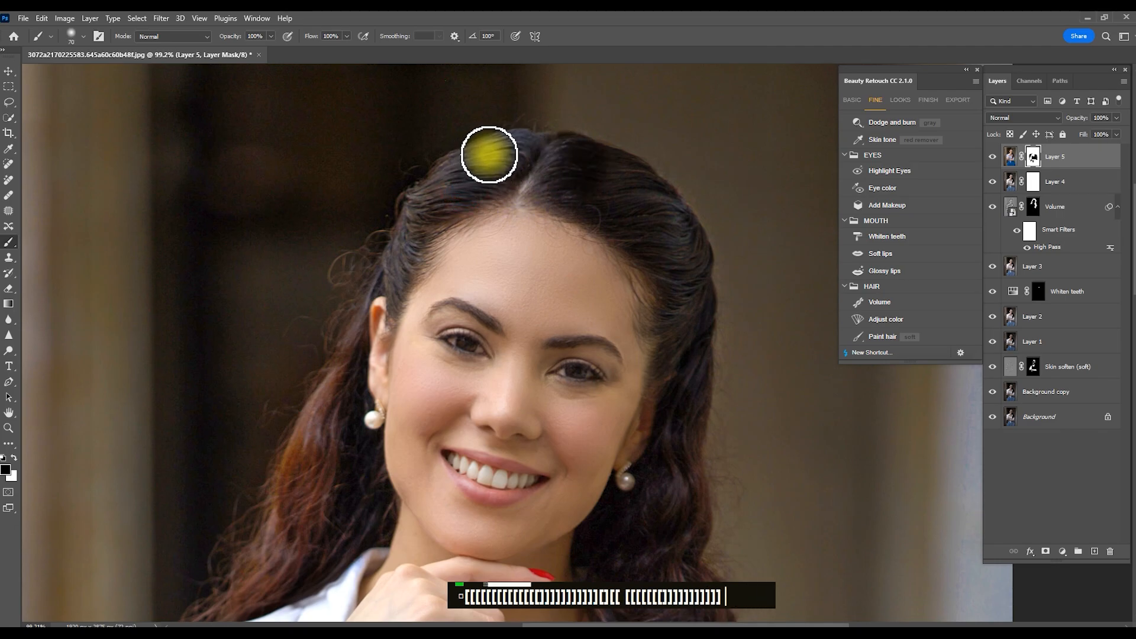
{"action": "key", "text": "bracketleft"}
{"action": "key", "text": "bracketleft"}
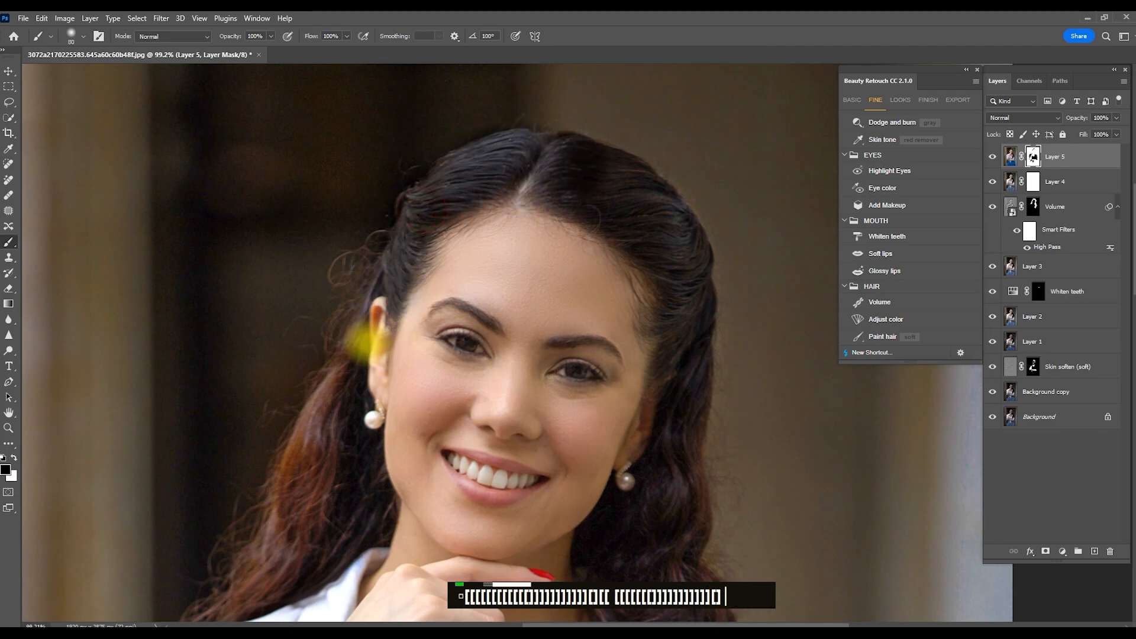
Paint Layer 5's mask black over the hair falling on both sides of her face, using 90 to 125 px brushes.
{"action": "key", "text": "bracketright"}
{"action": "key", "text": "bracketright"}
{"action": "key", "text": "bracketright"}
{"action": "key", "text": "bracketright"}
{"action": "key", "text": "bracketright"}
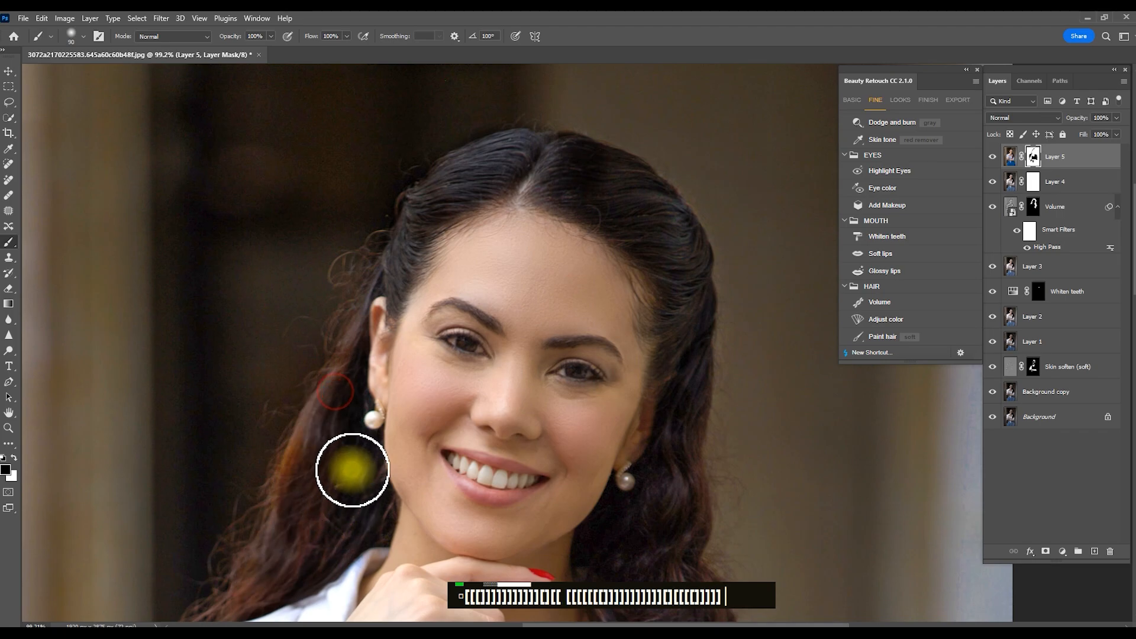
{"action": "left_click", "coordinate": [352, 479]}
{"action": "key", "text": "bracketleft"}
{"action": "double_click", "coordinate": [680, 254]}
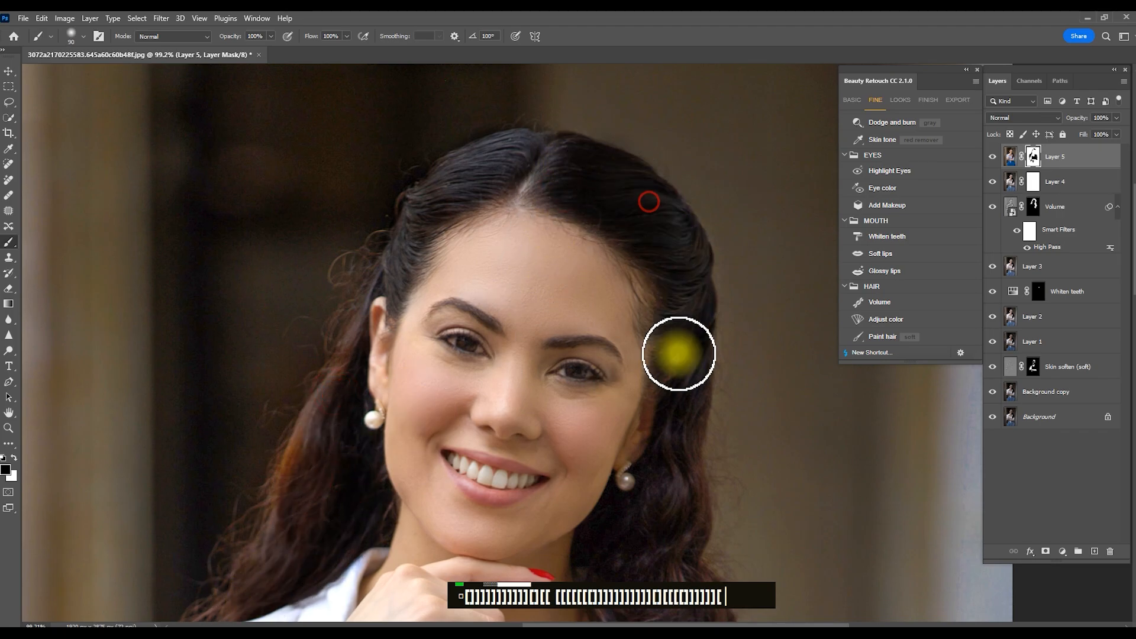
{"action": "scroll", "coordinate": [656, 524], "scroll_direction": "down", "scroll_amount": 6}
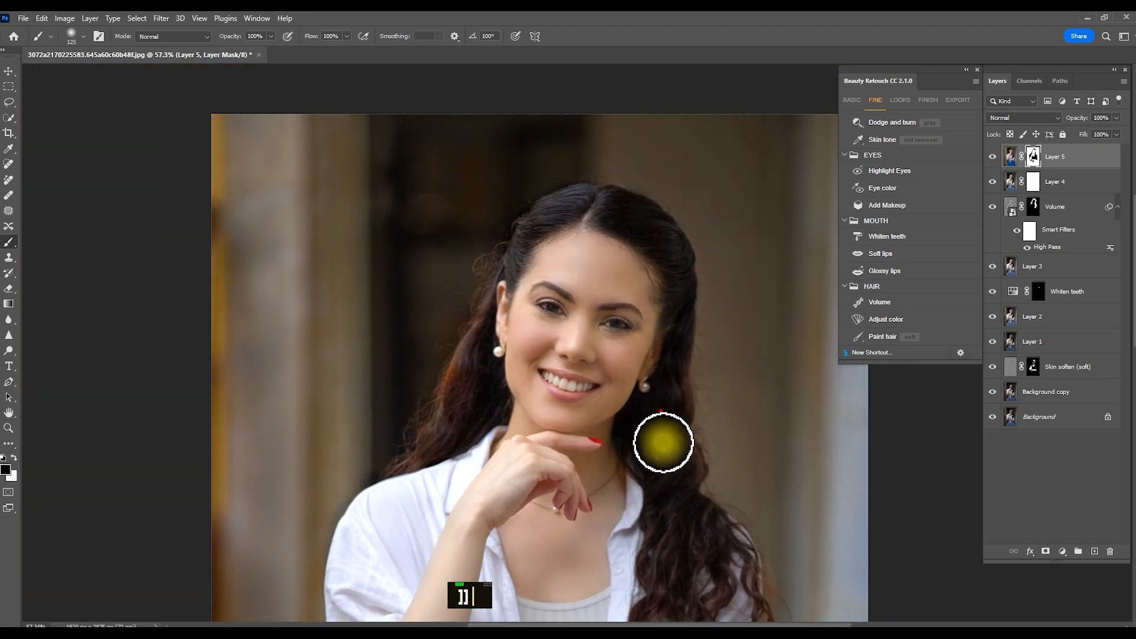
{"action": "scroll", "coordinate": [687, 510], "scroll_direction": "down", "scroll_amount": 1}
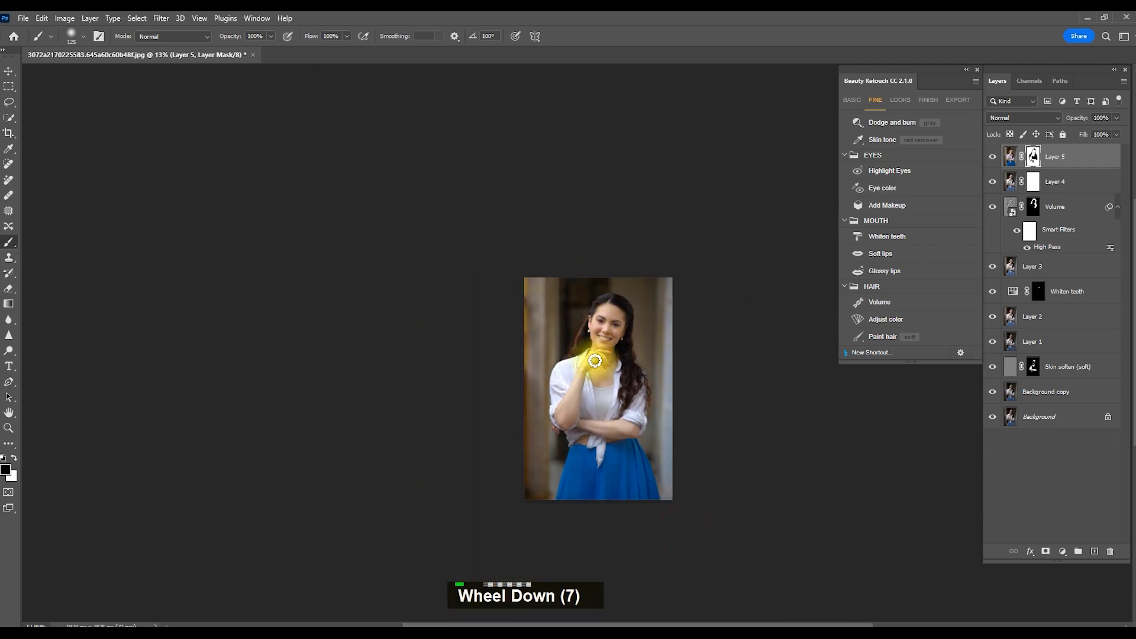
Compare the whole portrait with Layer 5 hidden and shown.
{"action": "scroll", "coordinate": [588, 355], "scroll_direction": "up", "scroll_amount": 4}
{"action": "double_click", "coordinate": [993, 156]}
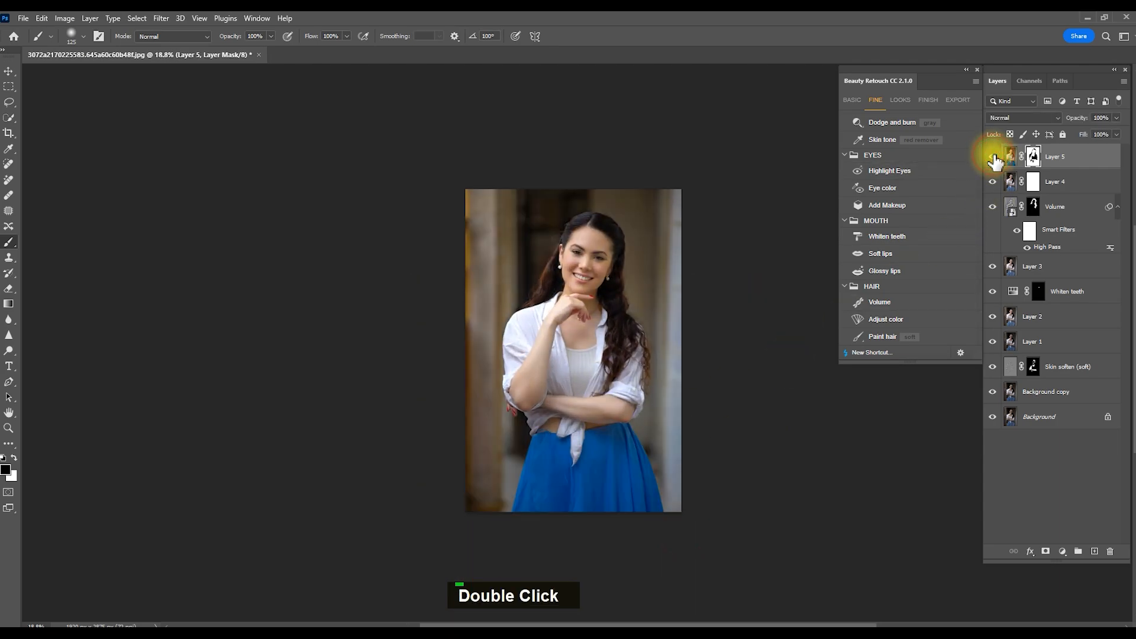
{"action": "double_click", "coordinate": [993, 156]}
Stamp the visible layers into a new top layer and set its Camera Raw temperature to +7, tint +23 and saturation +6.
{"action": "scroll", "coordinate": [629, 337], "scroll_direction": "up", "scroll_amount": 3}
{"action": "key", "text": "ctrl+alt+shift+e"}
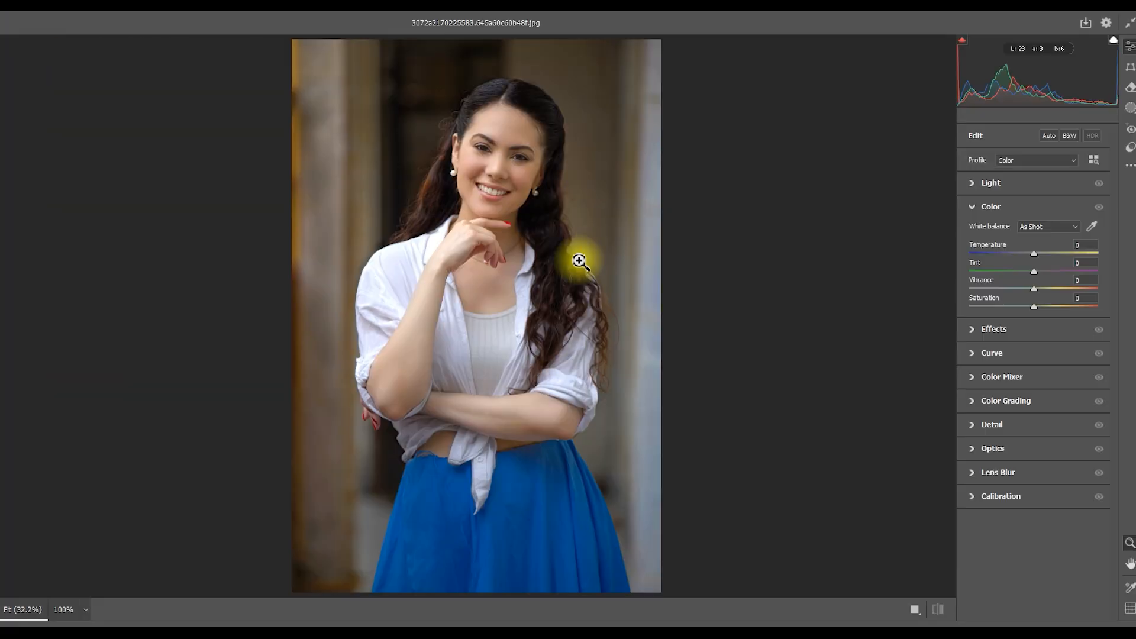
{"action": "left_click_drag", "start_coordinate": [1035, 253], "coordinate": [1041, 272]}
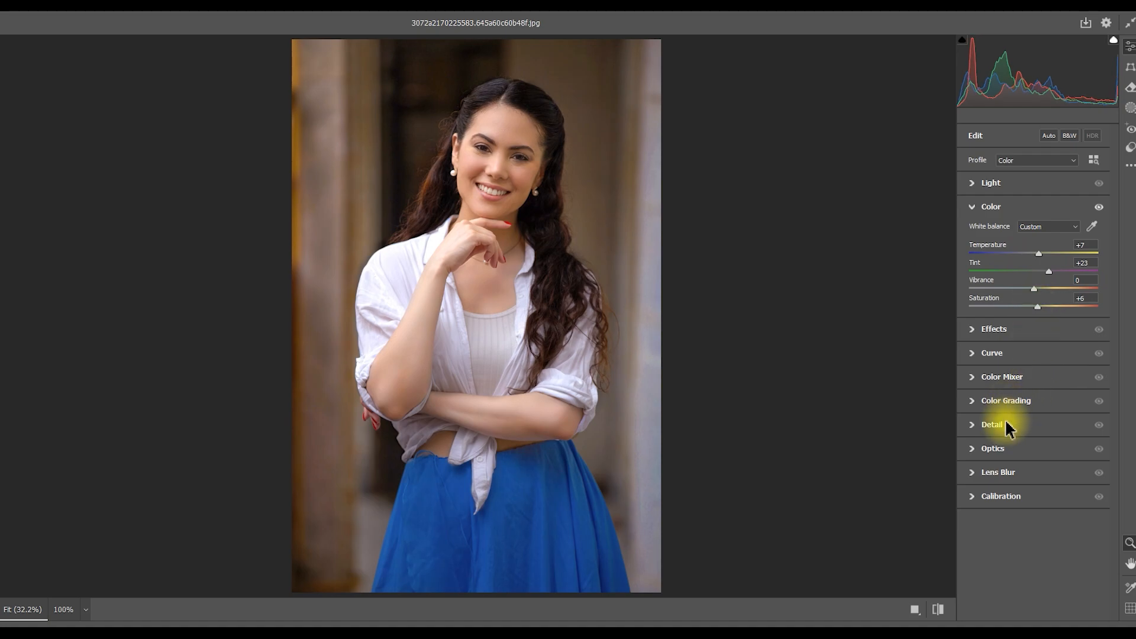
Set the Camera Raw parametric curve to highlights -22, lights +5, darks +17 and shadows +7, and apply the filter.
{"action": "left_click", "coordinate": [1005, 355]}
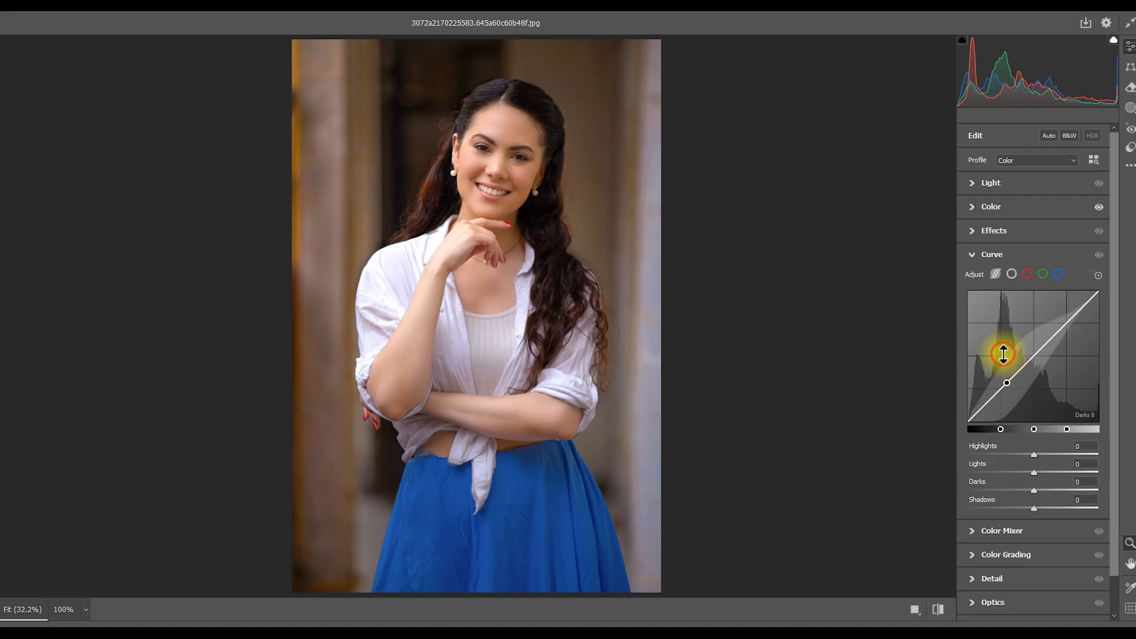
{"action": "left_click_drag", "start_coordinate": [1035, 508], "coordinate": [1020, 463]}
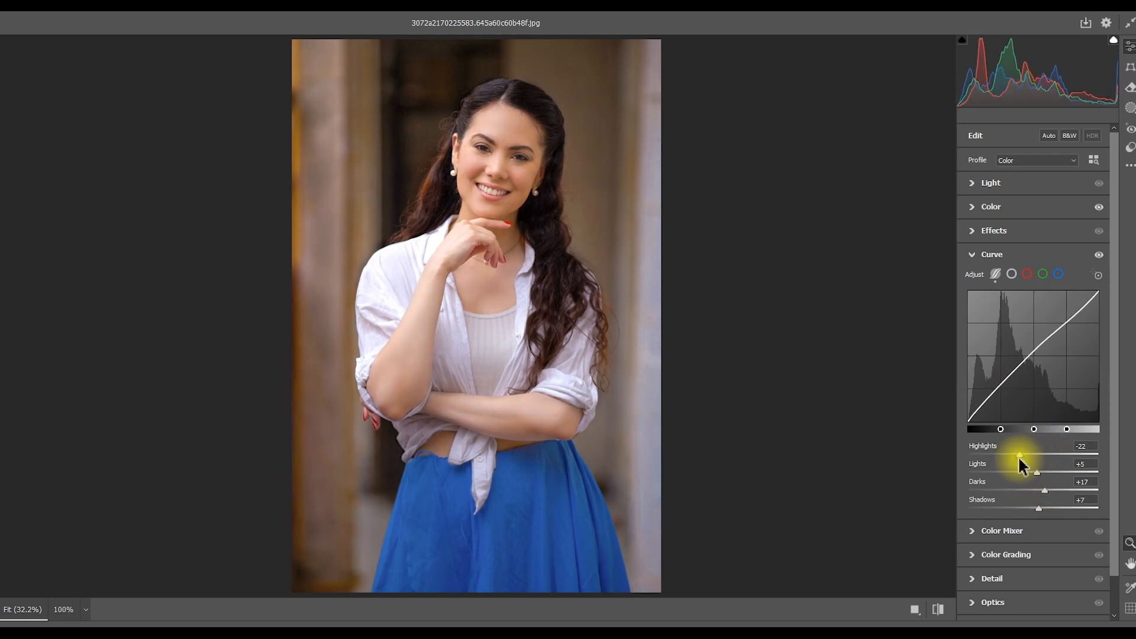
{"action": "left_click", "coordinate": [1059, 622]}
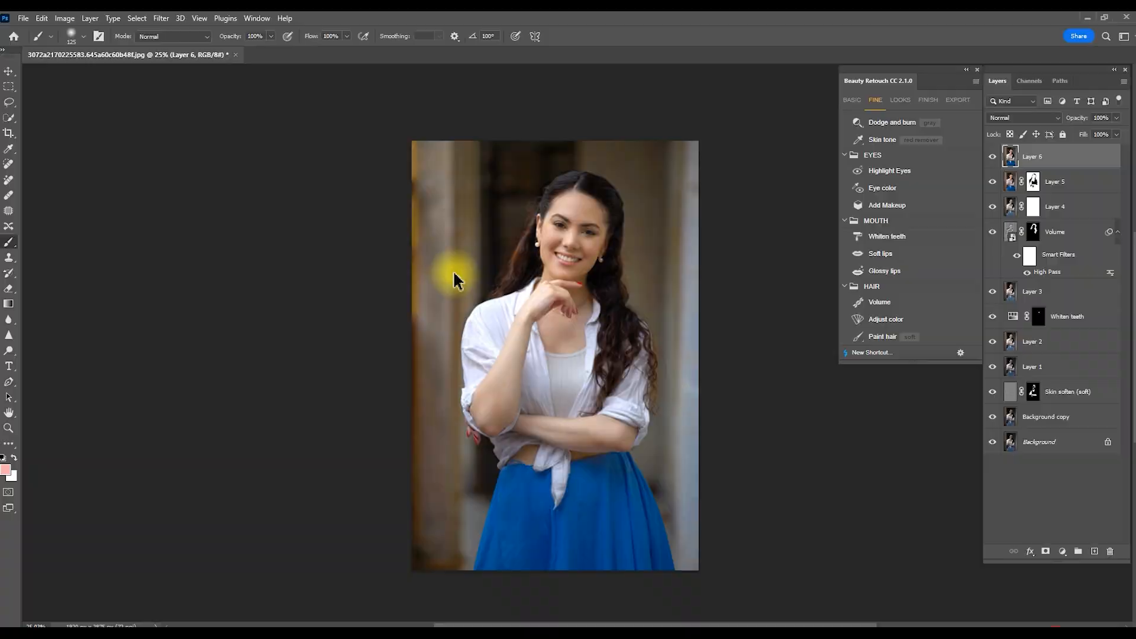
Group all layers from Layer 6 down to Background copy, leaving only the Background outside.
{"action": "scroll", "coordinate": [470, 241], "scroll_direction": "up", "scroll_amount": 6}
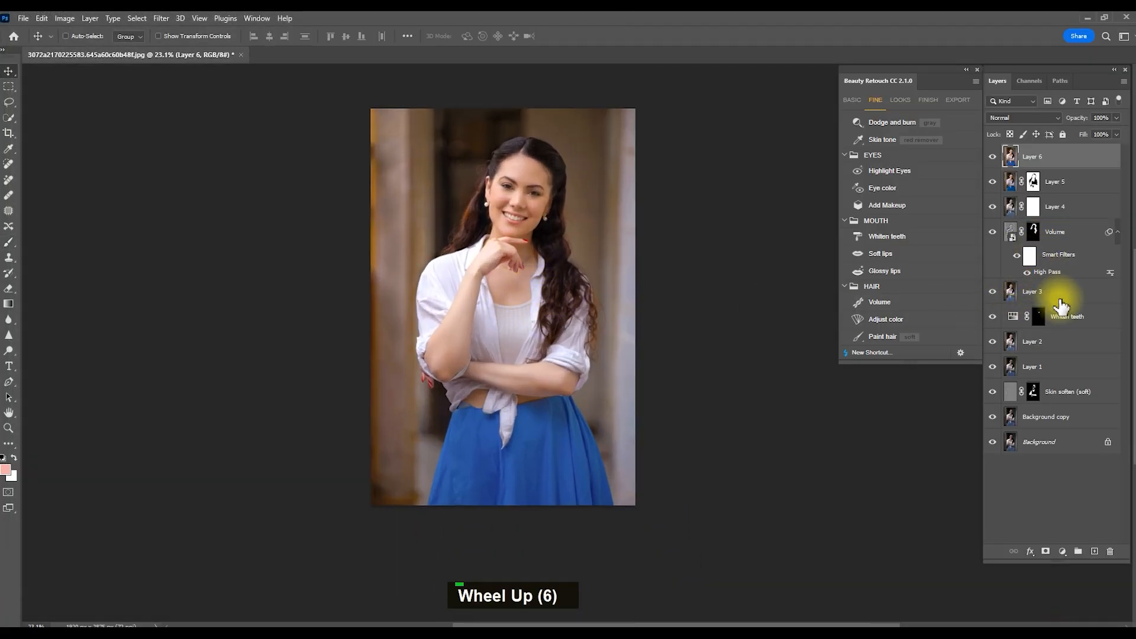
{"action": "key", "text": "v"}
{"action": "left_click", "coordinate": [1062, 416], "text": "shift"}
{"action": "key", "text": "ctrl+g"}
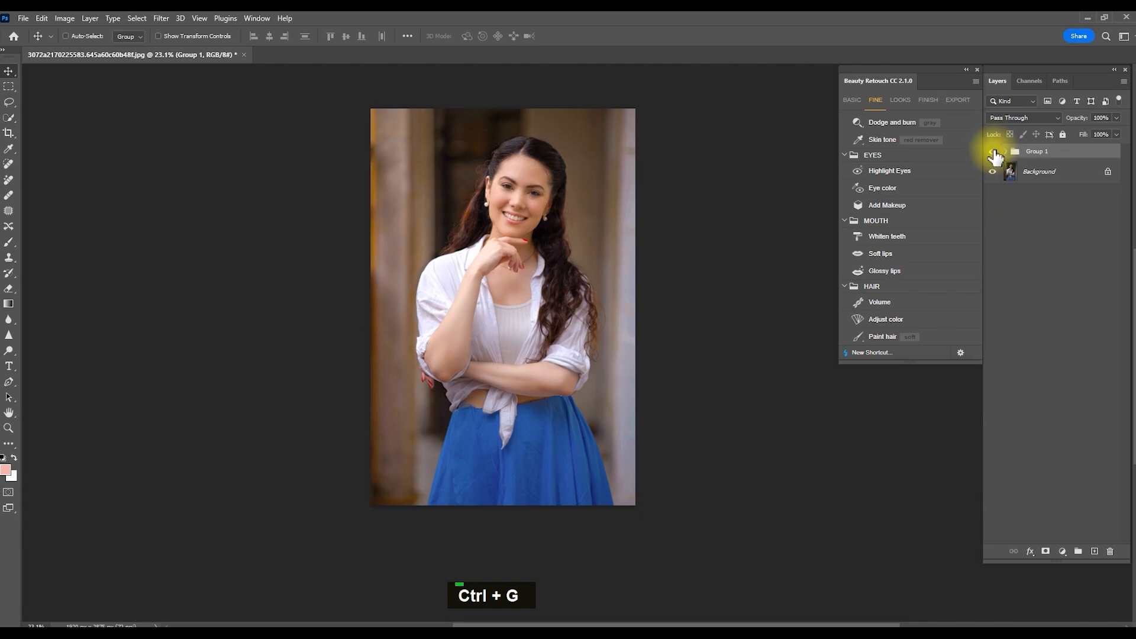
Compare the full portrait before and after retouching by repeatedly hiding and showing Group 1.
{"action": "left_click", "coordinate": [993, 152]}
{"action": "left_click", "coordinate": [994, 152]}
{"action": "left_click", "coordinate": [994, 153]}
{"action": "left_click", "coordinate": [994, 152]}
{"action": "left_click", "coordinate": [994, 153]}
{"action": "left_click", "coordinate": [994, 152]}
{"action": "left_click", "coordinate": [994, 153]}
{"action": "left_click", "coordinate": [994, 153]}
{"action": "left_click", "coordinate": [994, 152]}
{"action": "left_click", "coordinate": [994, 153]}
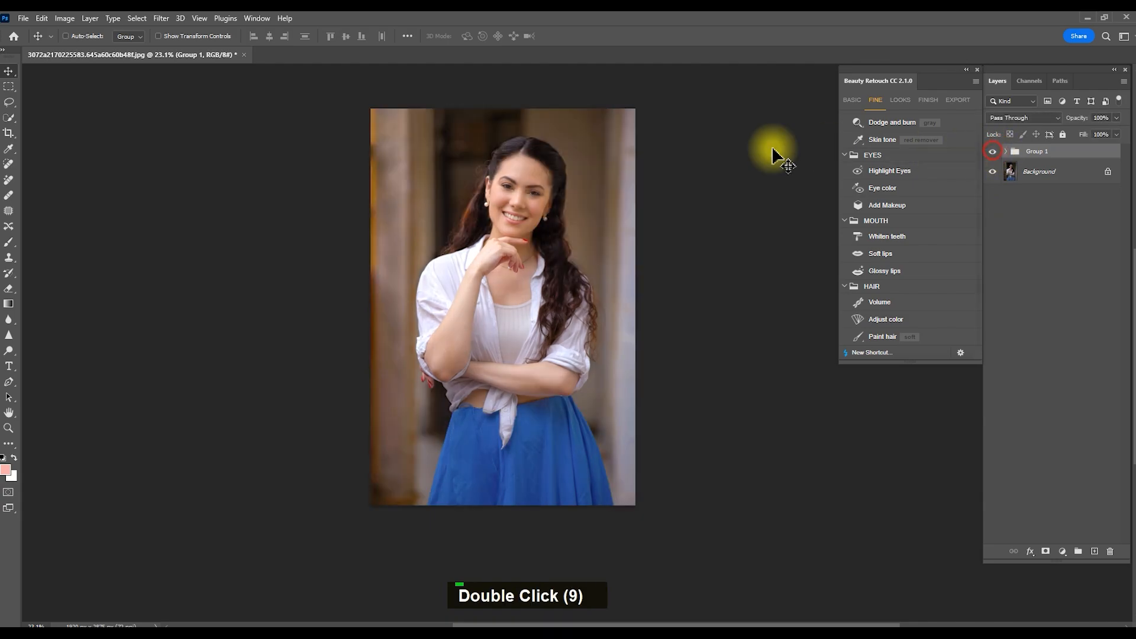
{"action": "scroll", "coordinate": [494, 161], "scroll_direction": "up", "scroll_amount": 3}
{"action": "double_click", "coordinate": [993, 152]}
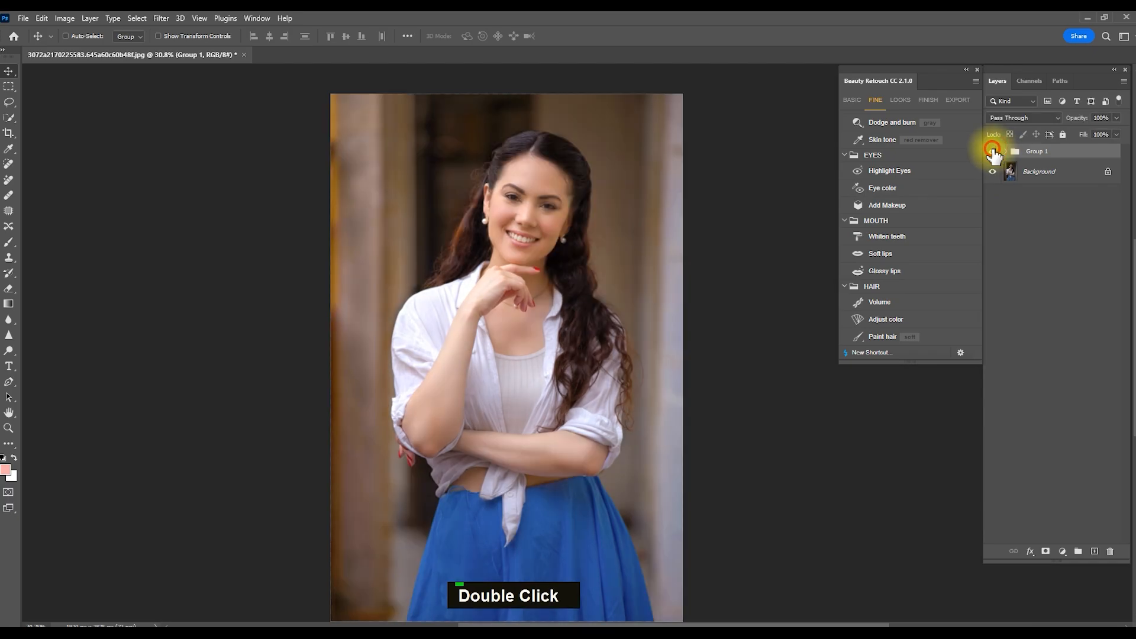
{"action": "double_click", "coordinate": [994, 152]}
{"action": "double_click", "coordinate": [994, 153]}
{"action": "scroll", "coordinate": [578, 115], "scroll_direction": "up", "scroll_amount": 2}
{"action": "scroll", "coordinate": [524, 121], "scroll_direction": "up", "scroll_amount": 2}
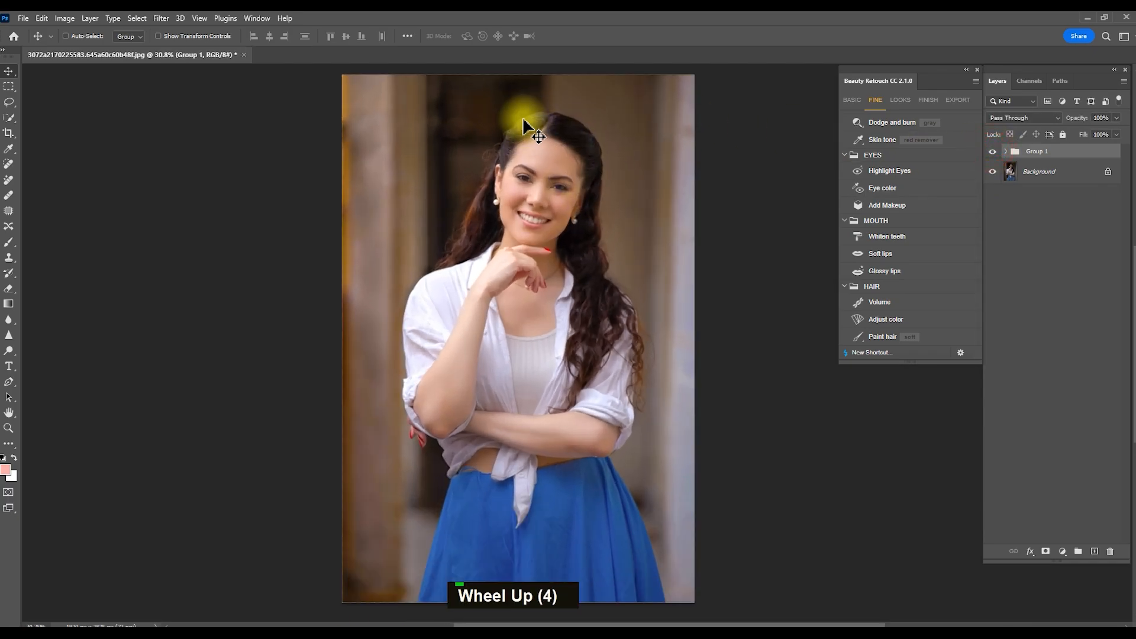
{"action": "double_click", "coordinate": [995, 153]}
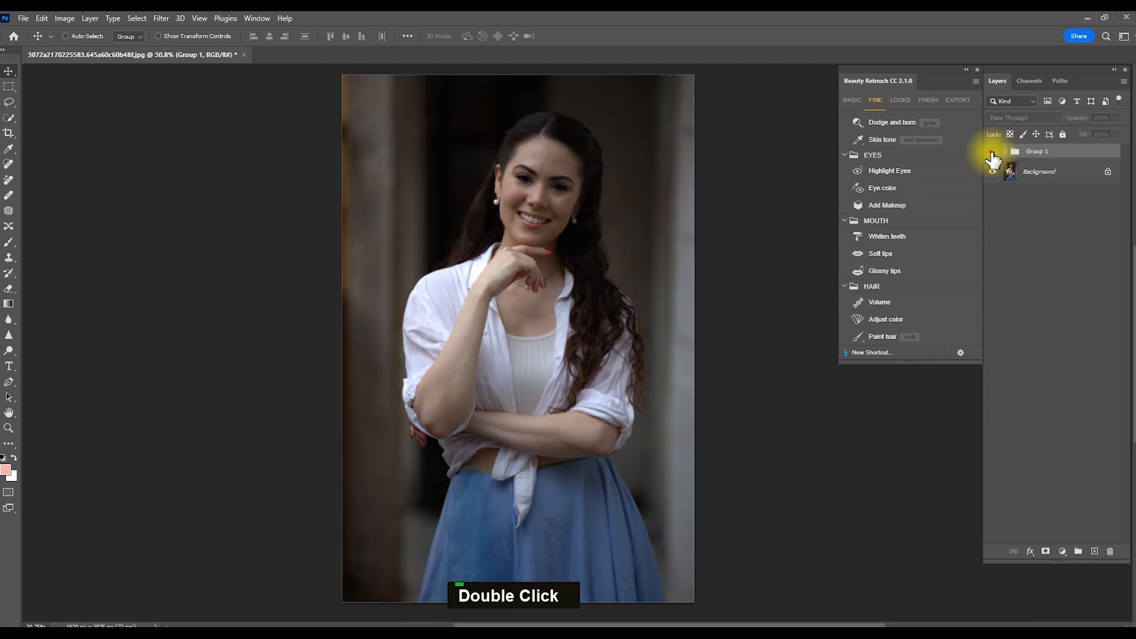
{"action": "double_click", "coordinate": [994, 153]}
{"action": "scroll", "coordinate": [578, 270], "scroll_direction": "down", "scroll_amount": 3}
{"action": "double_click", "coordinate": [993, 152]}
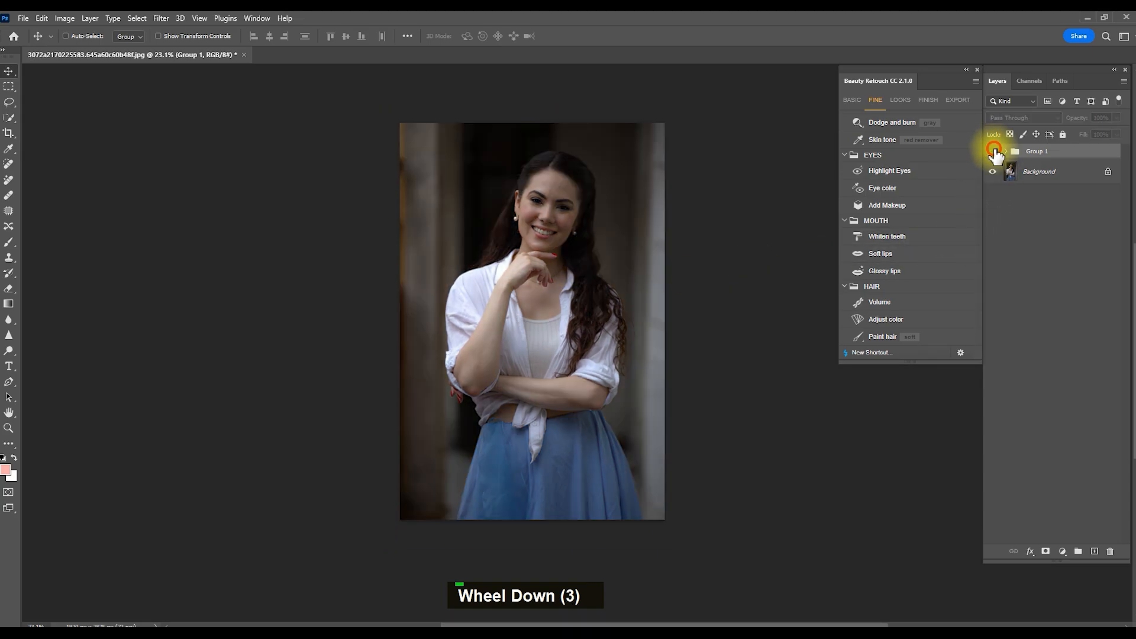
Examine the face up close with Group 1 hidden and shown to compare the skin, eyes and teeth.
{"action": "scroll", "coordinate": [552, 203], "scroll_direction": "up", "scroll_amount": 19}
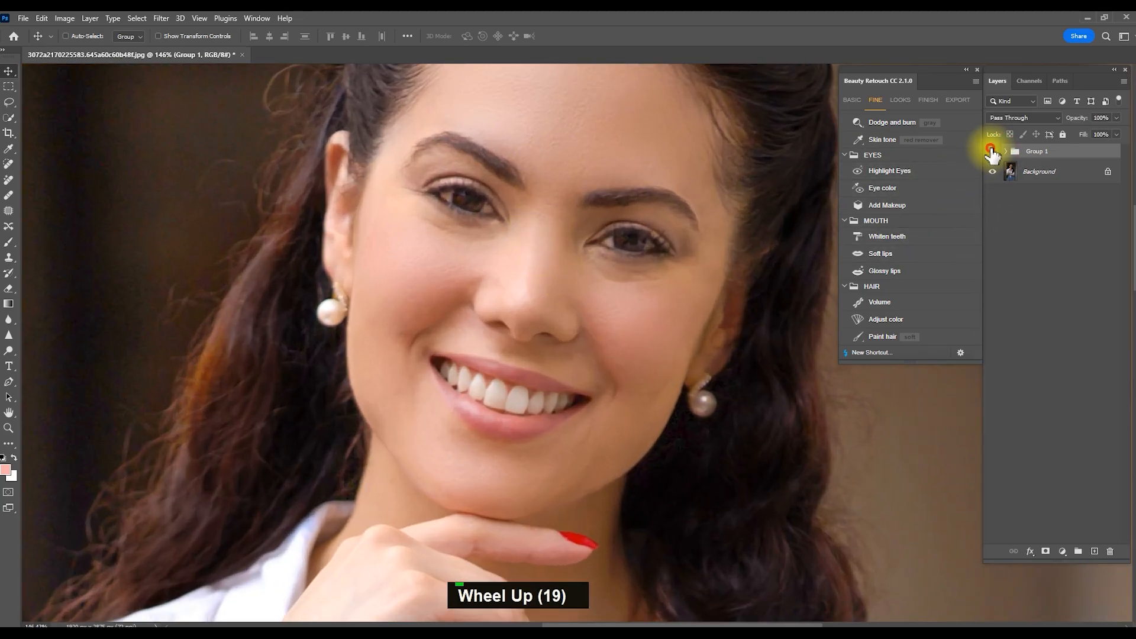
{"action": "left_click", "coordinate": [992, 153]}
{"action": "left_click", "coordinate": [992, 153]}
{"action": "left_click", "coordinate": [993, 152]}
{"action": "left_click", "coordinate": [993, 153]}
{"action": "scroll", "coordinate": [535, 207], "scroll_direction": "down", "scroll_amount": 5}
{"action": "scroll", "coordinate": [535, 207], "scroll_direction": "down", "scroll_amount": 14}
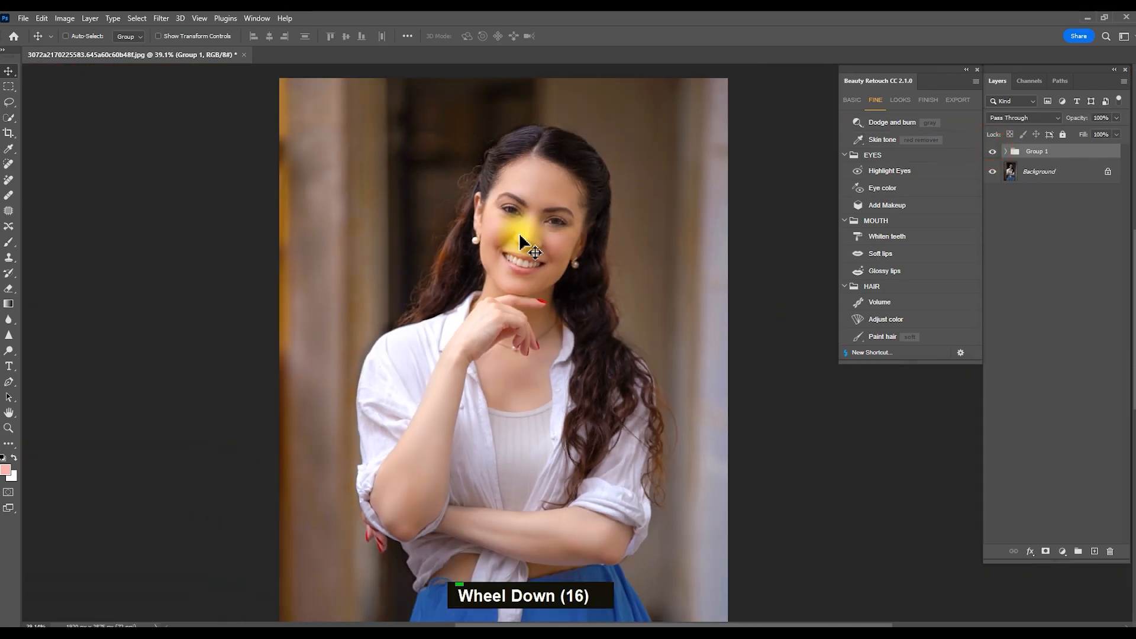
Stamp all visible layers into a new merged layer above Group 1.
{"action": "scroll", "coordinate": [513, 314], "scroll_direction": "up", "scroll_amount": 3}
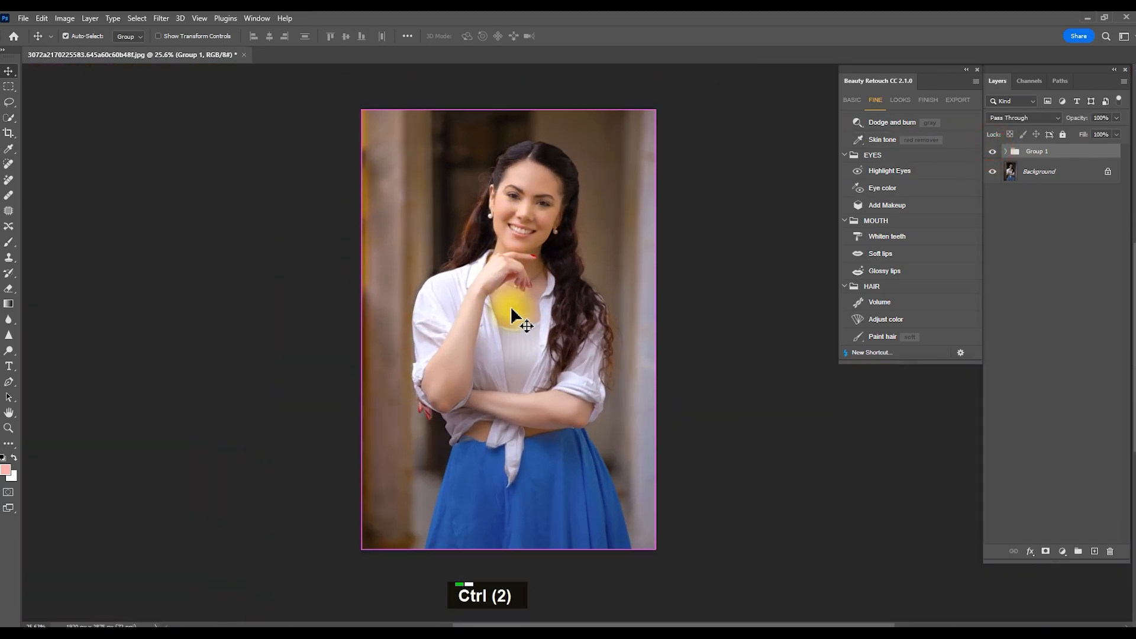
{"action": "key", "text": "ctrl+alt+shift+e"}
{"action": "scroll", "coordinate": [513, 314], "scroll_direction": "up", "scroll_amount": 2}
{"action": "scroll", "coordinate": [513, 314], "scroll_direction": "down", "scroll_amount": 2}
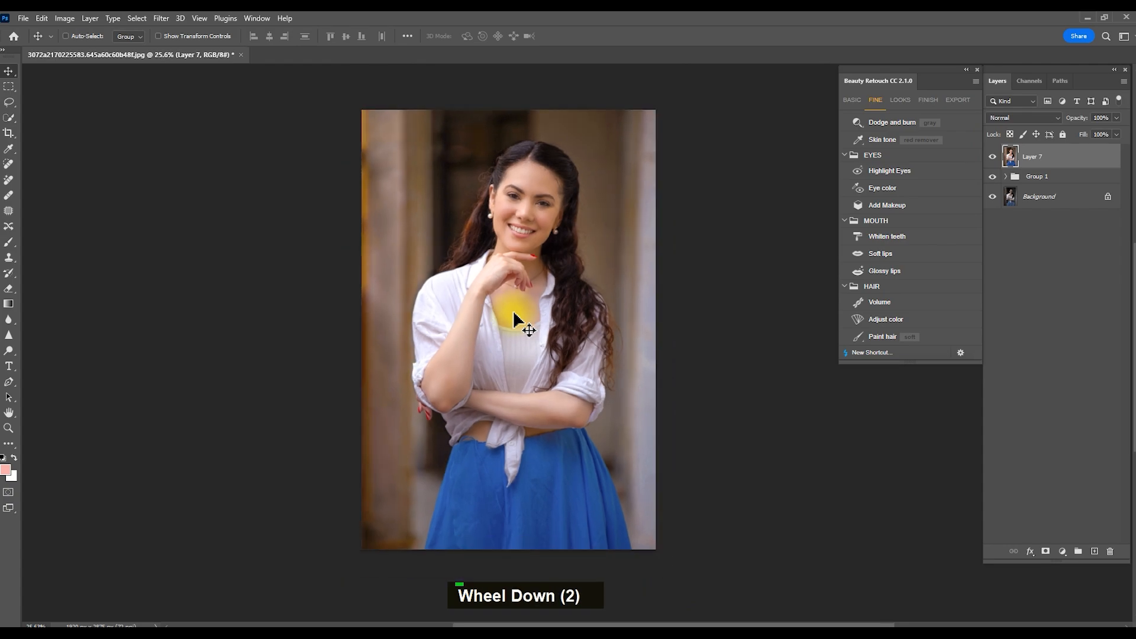
Apply a Color Balance to Layer 7's highlights with cyan–red +4, magenta–green -8 and yellow–blue +18, and compare it before and after.
{"action": "key", "text": "ctrl+b"}
{"action": "mouse_move", "coordinate": [749, 219]}
{"action": "left_mouse_down"}
{"action": "mouse_move", "coordinate": [774, 309]}
{"action": "mouse_move", "coordinate": [822, 350]}
{"action": "left_mouse_up"}
{"action": "left_click_drag", "start_coordinate": [821, 425], "coordinate": [834, 423]}
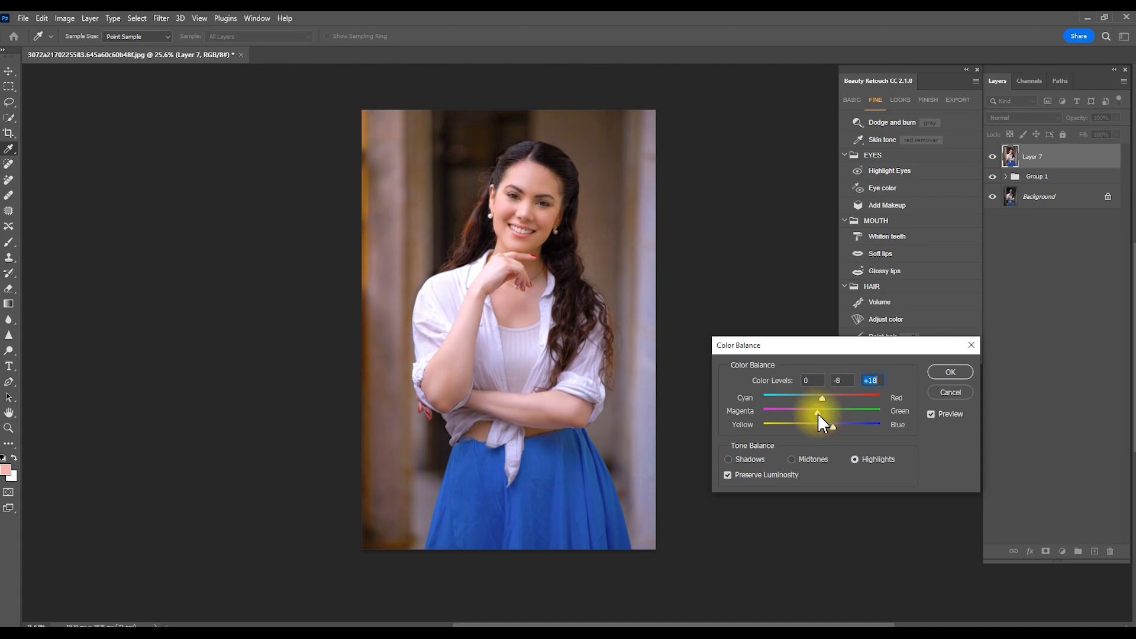
{"action": "left_click", "coordinate": [818, 414]}
{"action": "left_click_drag", "start_coordinate": [821, 397], "coordinate": [826, 397]}
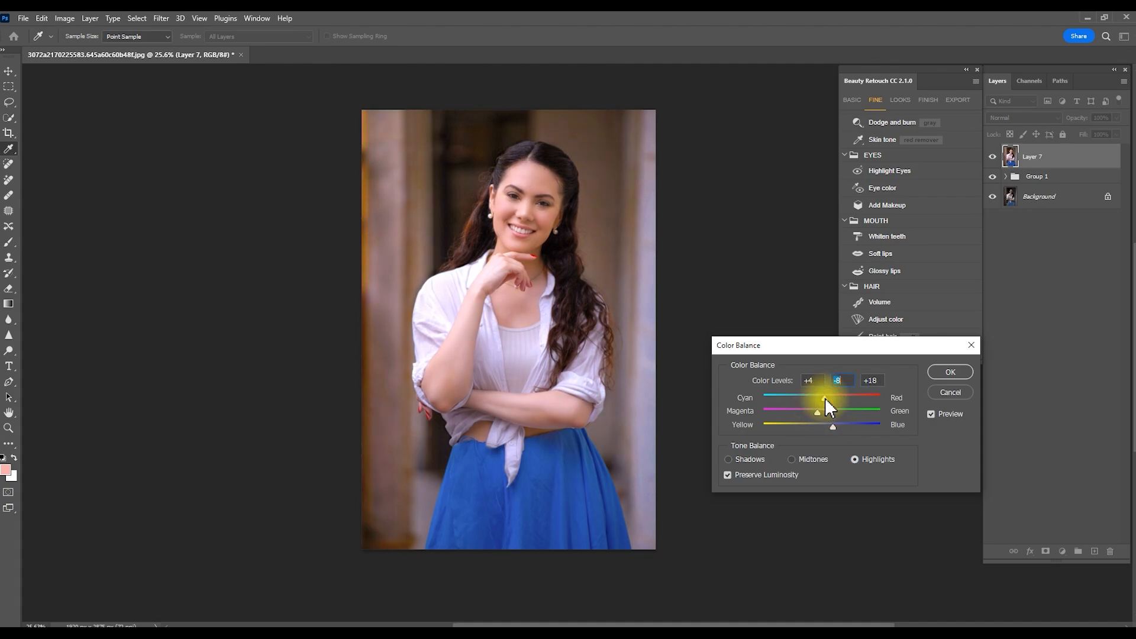
{"action": "left_click", "coordinate": [947, 372]}
{"action": "double_click", "coordinate": [995, 156]}
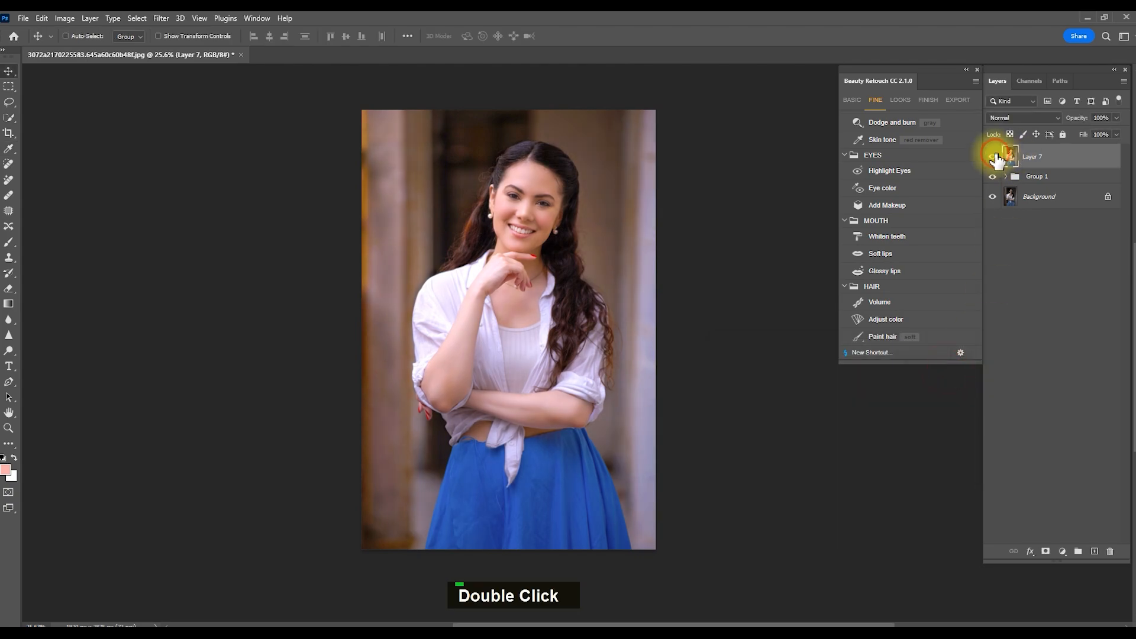
Stamp all visible layers into a new layer, compare it on and off, and merge it with Layer 7.
{"action": "double_click", "coordinate": [987, 157]}
{"action": "key", "text": "alt+ctrl+shift+e"}
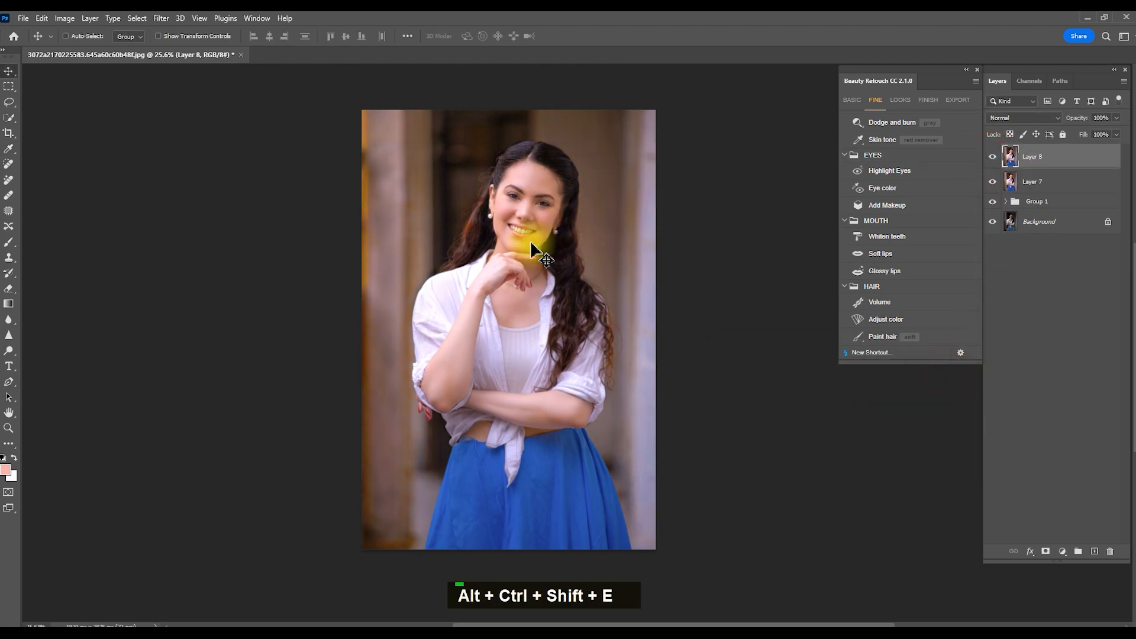
{"action": "scroll", "coordinate": [530, 244], "scroll_direction": "down", "scroll_amount": 1}
{"action": "scroll", "coordinate": [532, 243], "scroll_direction": "up", "scroll_amount": 1}
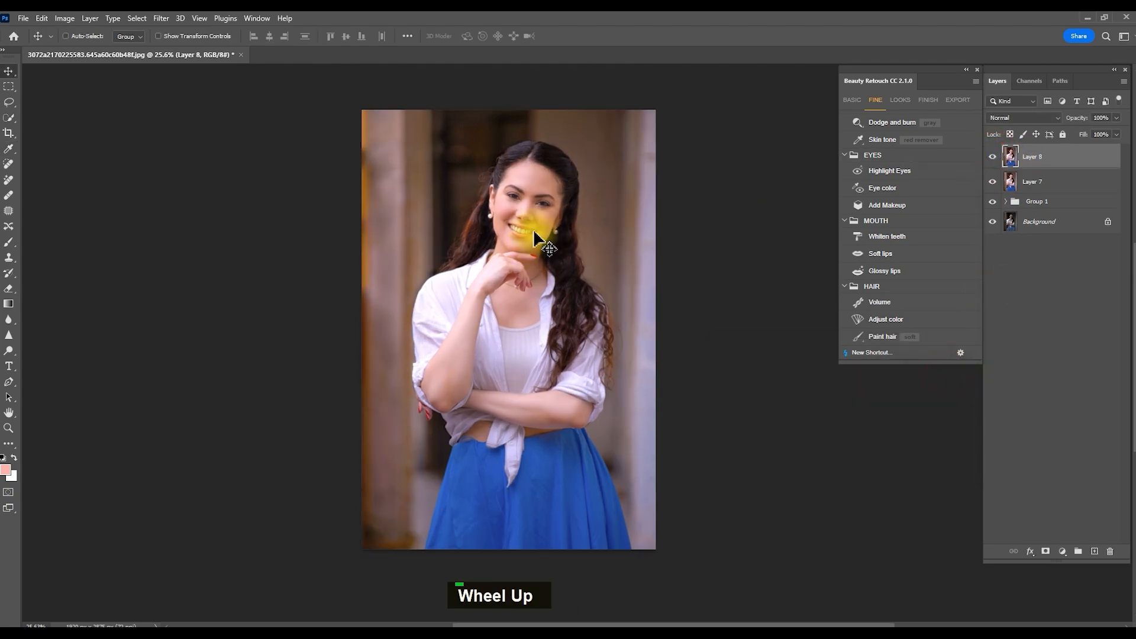
{"action": "left_click", "coordinate": [993, 156]}
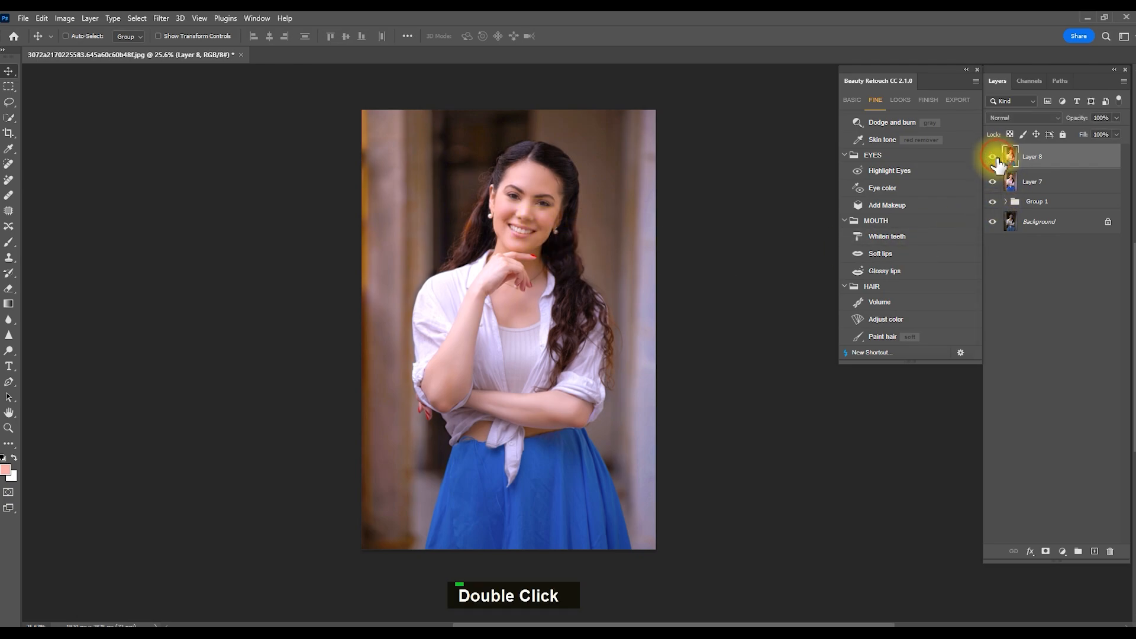
{"action": "left_click", "coordinate": [1024, 182], "text": "shift"}
{"action": "key", "text": "ctrl+e"}
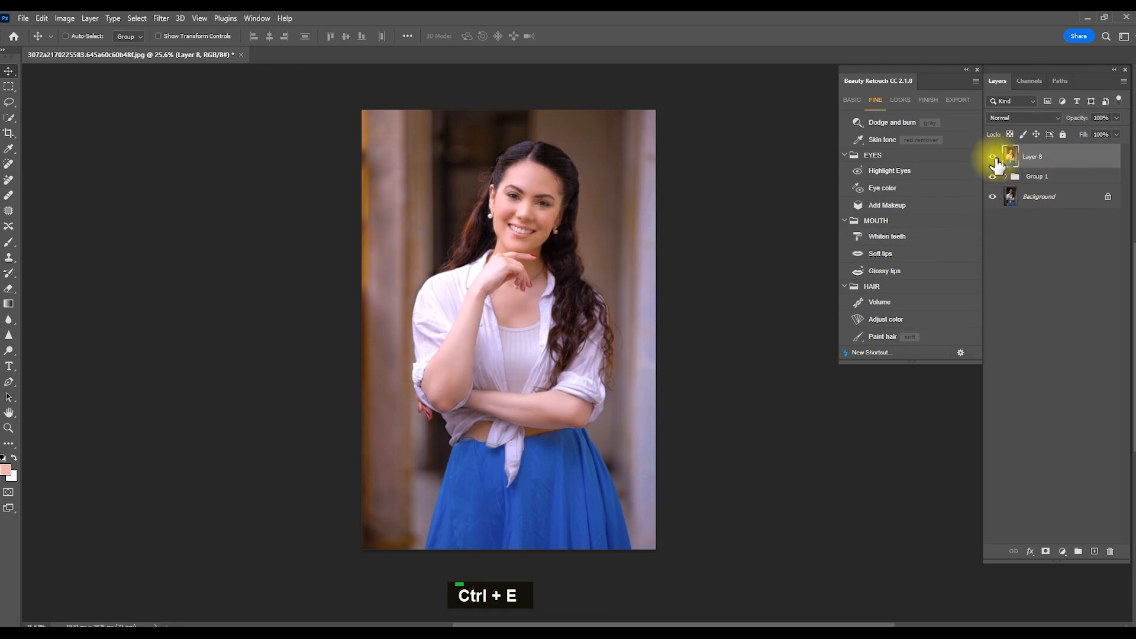
Hide Group 1 and toggle Layer 8's visibility to compare the finished portrait with the original Background.
{"action": "left_click", "coordinate": [993, 157]}
{"action": "left_click", "coordinate": [994, 157]}
{"action": "left_click", "coordinate": [994, 158]}
{"action": "left_click", "coordinate": [993, 157]}
{"action": "left_click", "coordinate": [993, 157]}
{"action": "left_click", "coordinate": [993, 157]}
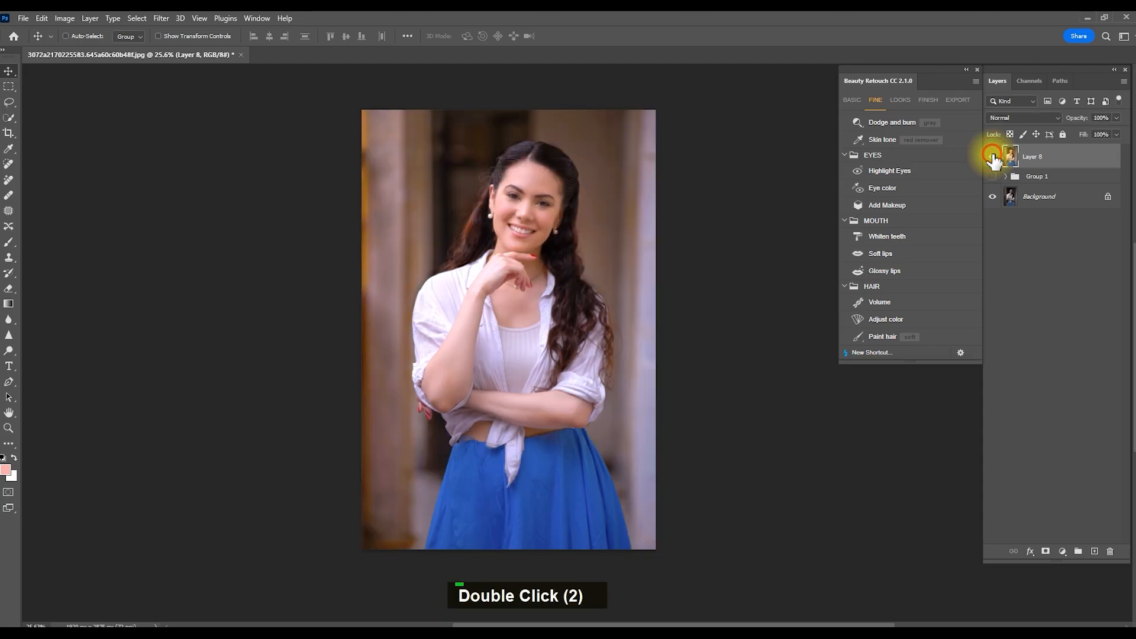
{"action": "left_click", "coordinate": [993, 157]}
{"action": "left_click", "coordinate": [993, 158]}
{"action": "left_click", "coordinate": [993, 157]}
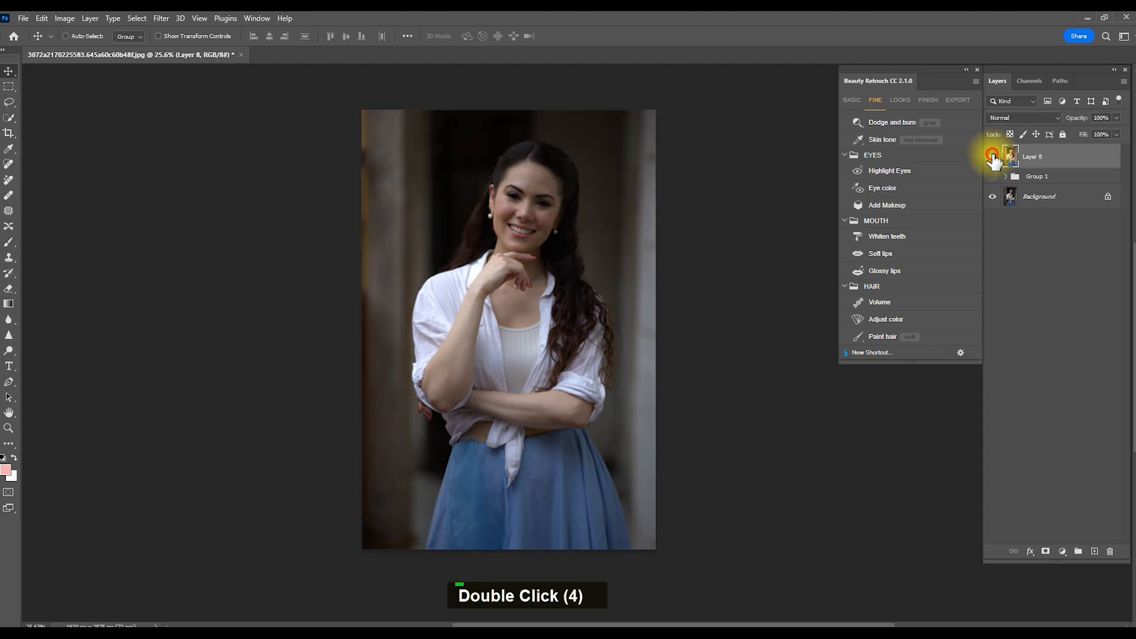
{"action": "left_click", "coordinate": [993, 158]}
Crop the portrait slightly tighter around its edges to 1866 × 2794 px.
{"action": "key", "text": "c"}
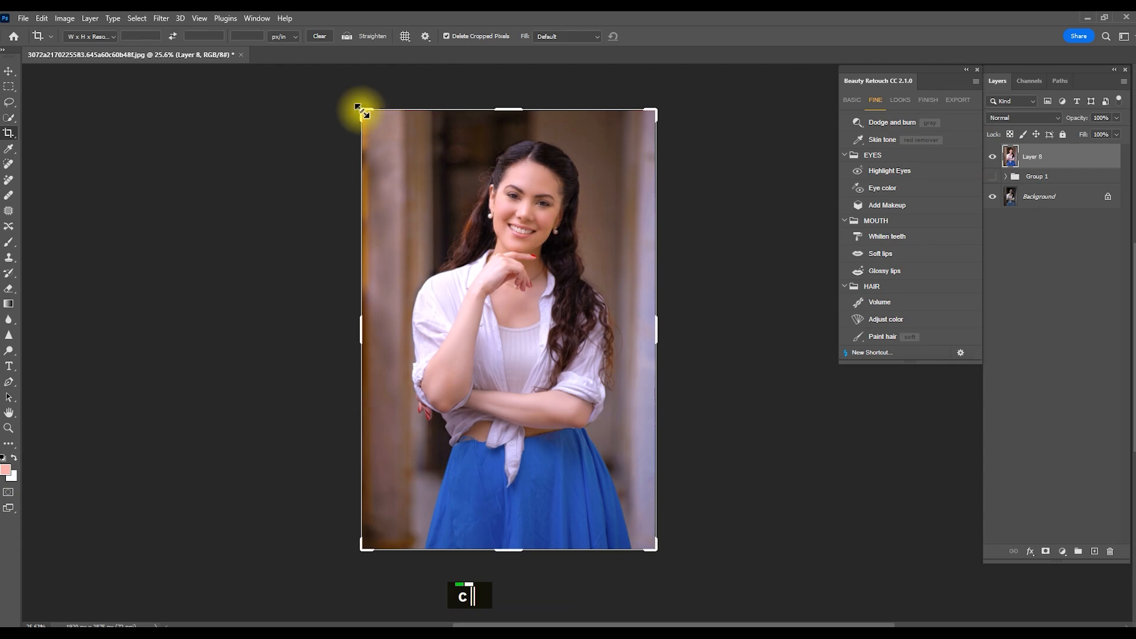
{"action": "left_click_drag", "start_coordinate": [362, 110], "coordinate": [369, 114]}
{"action": "double_click", "coordinate": [474, 186]}
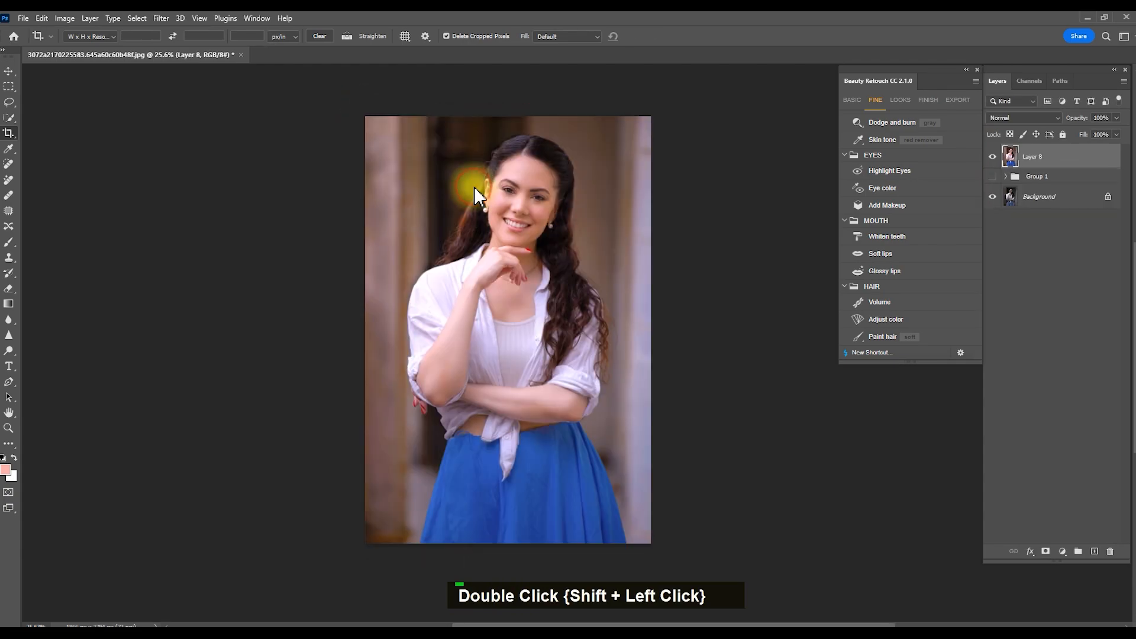
{"action": "left_click", "coordinate": [8, 71]}
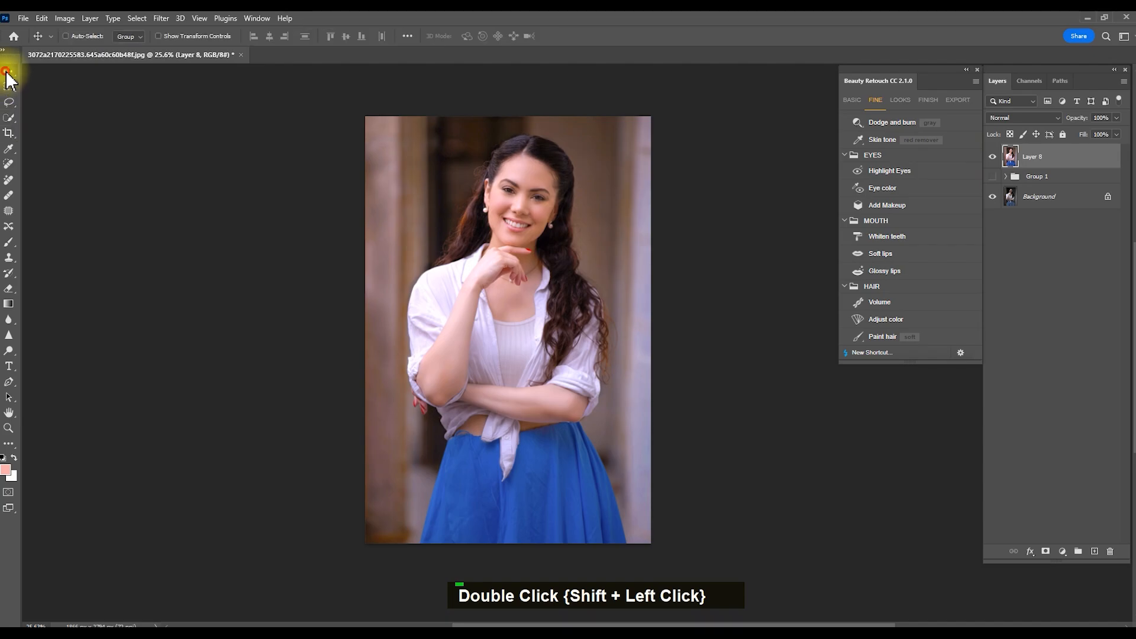
Compare the cropped full portrait before and after by repeatedly hiding and showing Layer 8.
{"action": "left_click", "coordinate": [993, 156]}
{"action": "left_click", "coordinate": [993, 157]}
{"action": "double_click", "coordinate": [992, 156]}
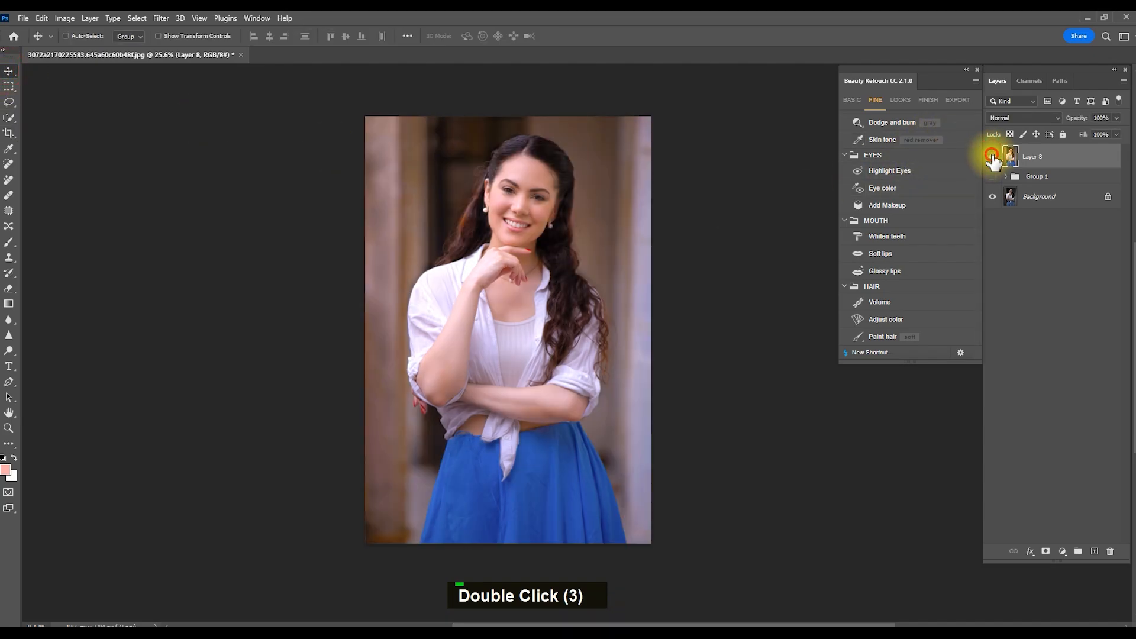
{"action": "double_click", "coordinate": [993, 156]}
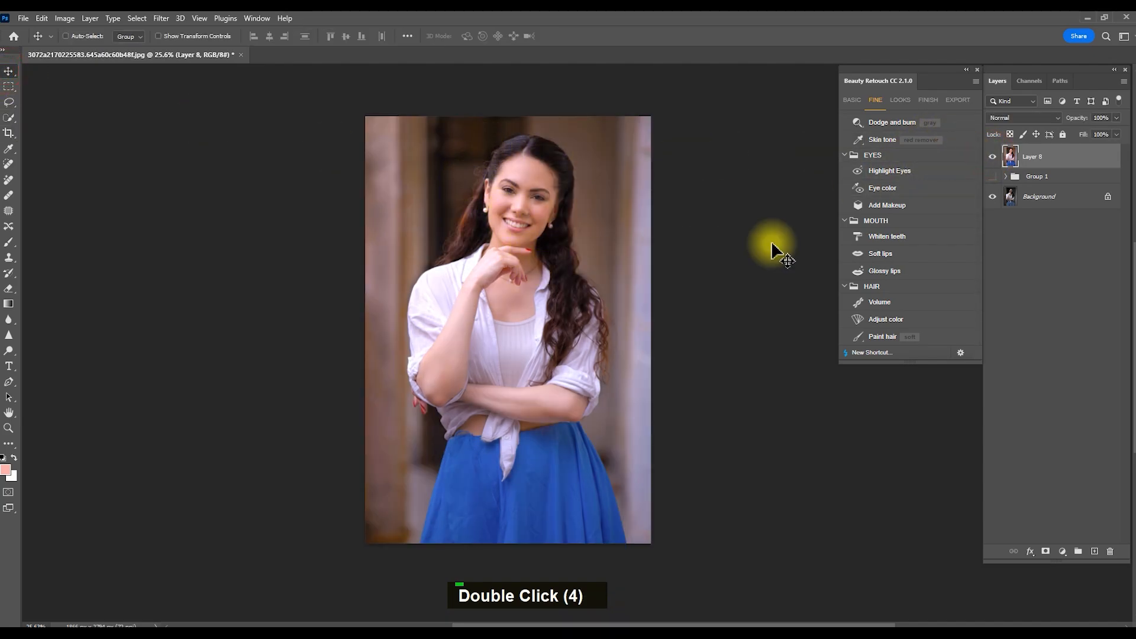
{"action": "double_click", "coordinate": [993, 158]}
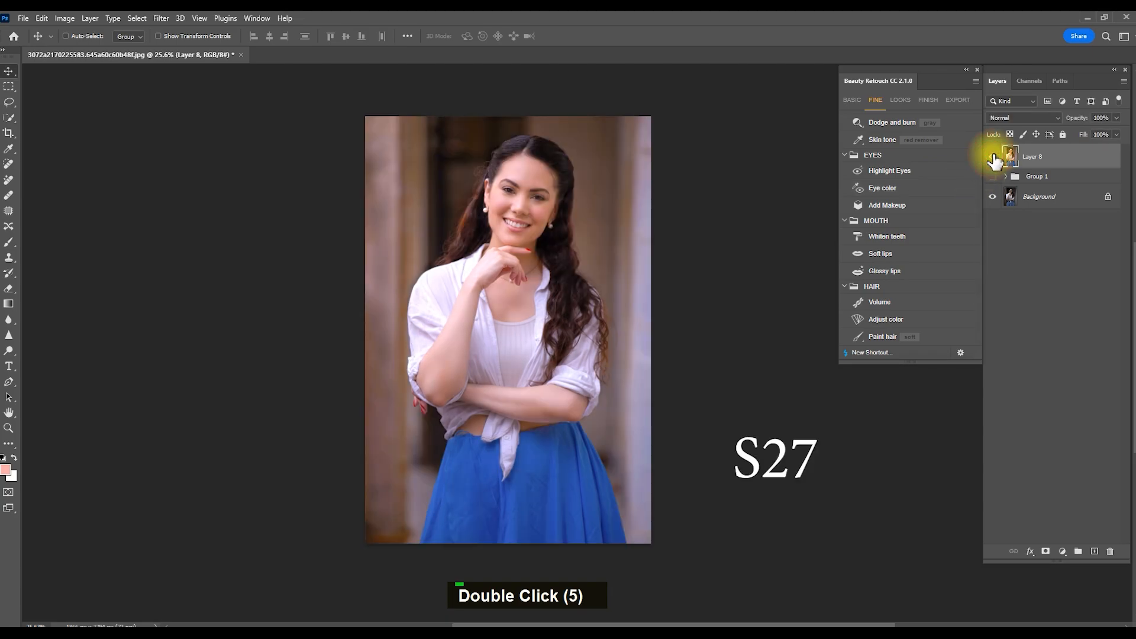
{"action": "double_click", "coordinate": [992, 157]}
{"action": "double_click", "coordinate": [993, 156]}
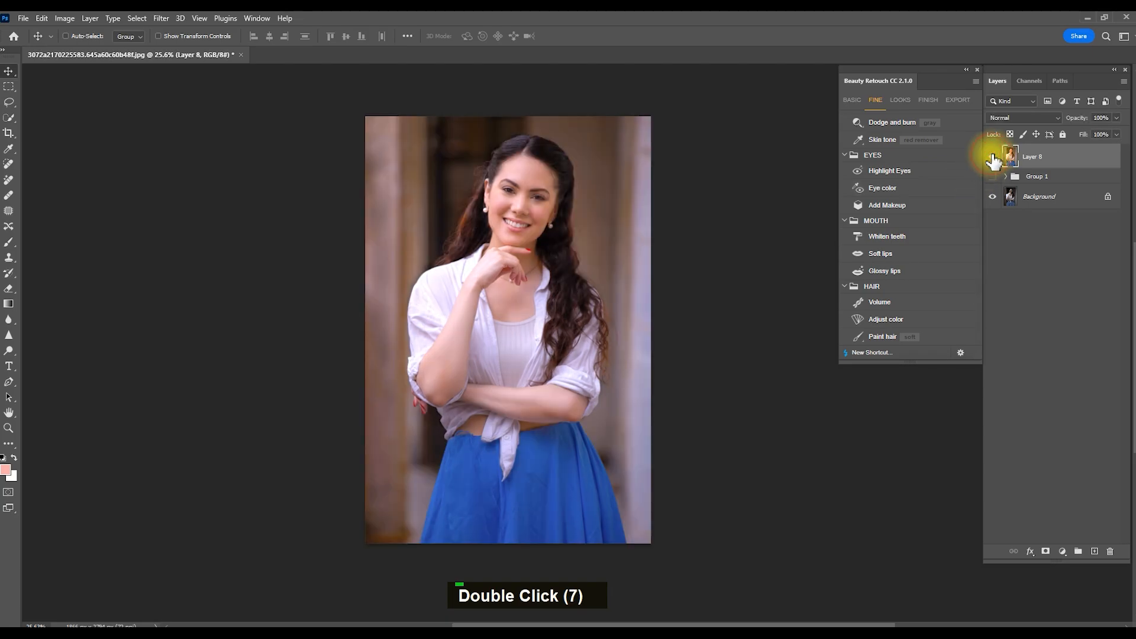
{"action": "double_click", "coordinate": [993, 156]}
Examine the face up close with Layer 8 hidden and shown.
{"action": "scroll", "coordinate": [528, 153], "scroll_direction": "up", "scroll_amount": 15}
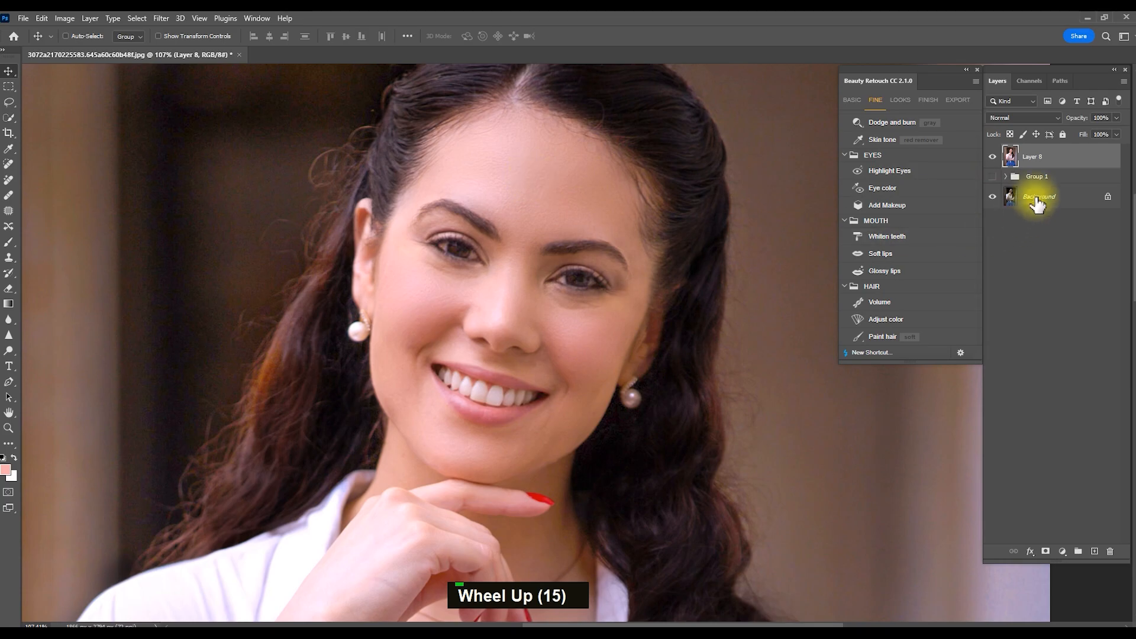
{"action": "double_click", "coordinate": [993, 157]}
{"action": "double_click", "coordinate": [993, 156]}
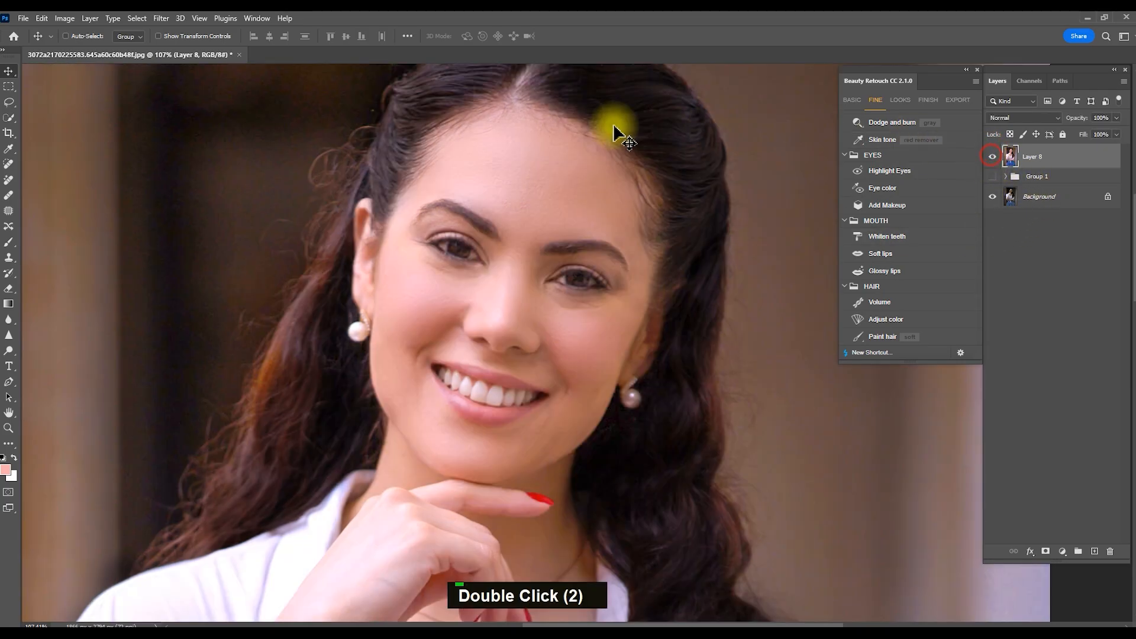
Float the portrait in its own document window and enlarge the window so the whole image fits.
{"action": "scroll", "coordinate": [507, 224], "scroll_direction": "down", "scroll_amount": 16}
{"action": "scroll", "coordinate": [517, 269], "scroll_direction": "up", "scroll_amount": 4}
{"action": "left_click_drag", "start_coordinate": [128, 54], "coordinate": [207, 80]}
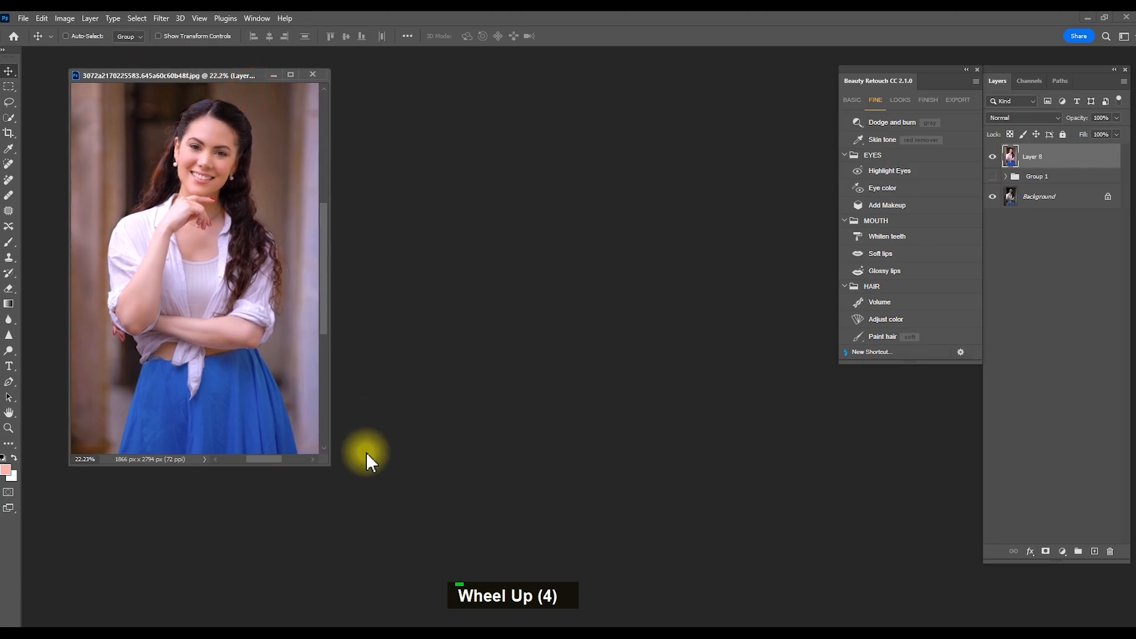
{"action": "left_click_drag", "start_coordinate": [322, 460], "coordinate": [469, 561]}
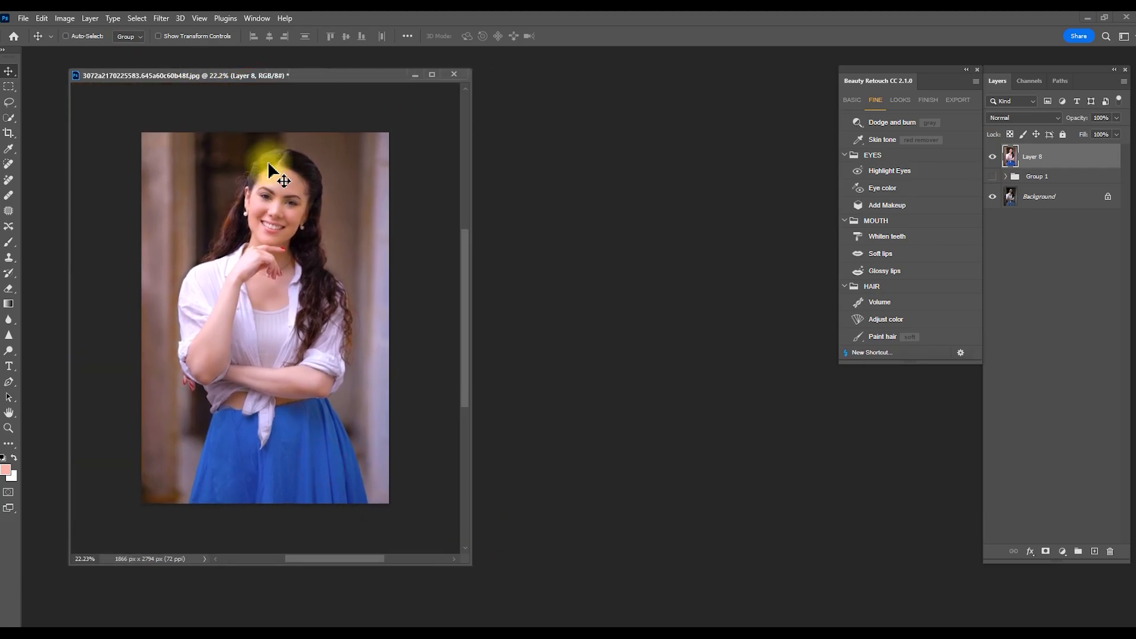
Duplicate the document and delete Layer 8 and Group 1 from the copy, leaving only its Background.
{"action": "right_click", "coordinate": [237, 76]}
{"action": "left_click", "coordinate": [257, 84]}
{"action": "key", "text": "Return"}
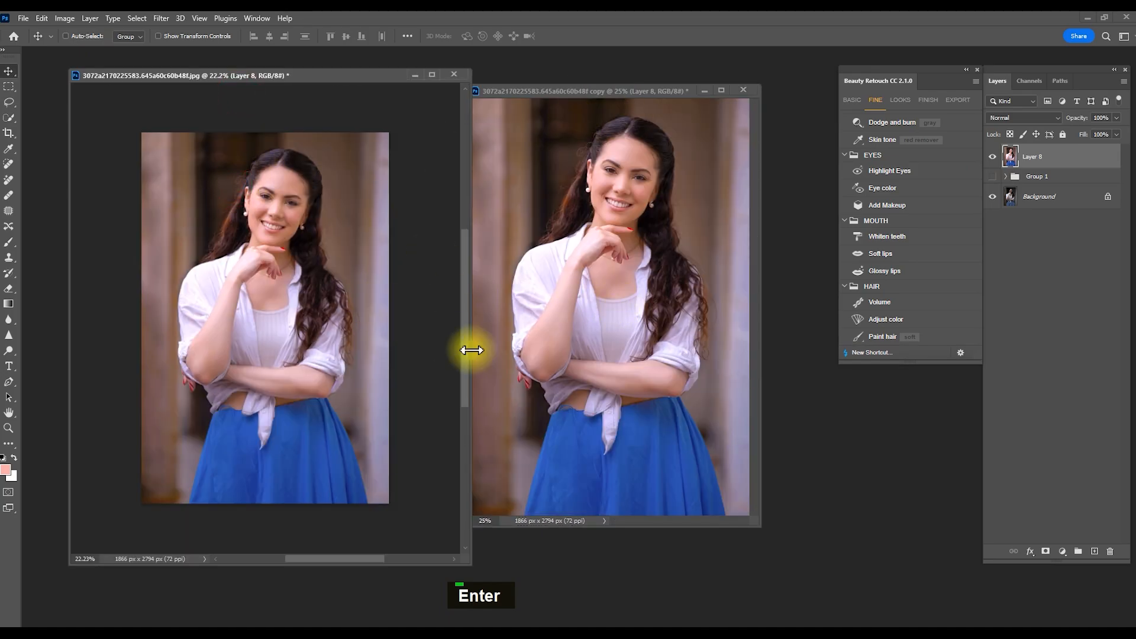
{"action": "left_click", "coordinate": [625, 335]}
{"action": "key", "text": "Delete"}
{"action": "key", "text": "Delete"}
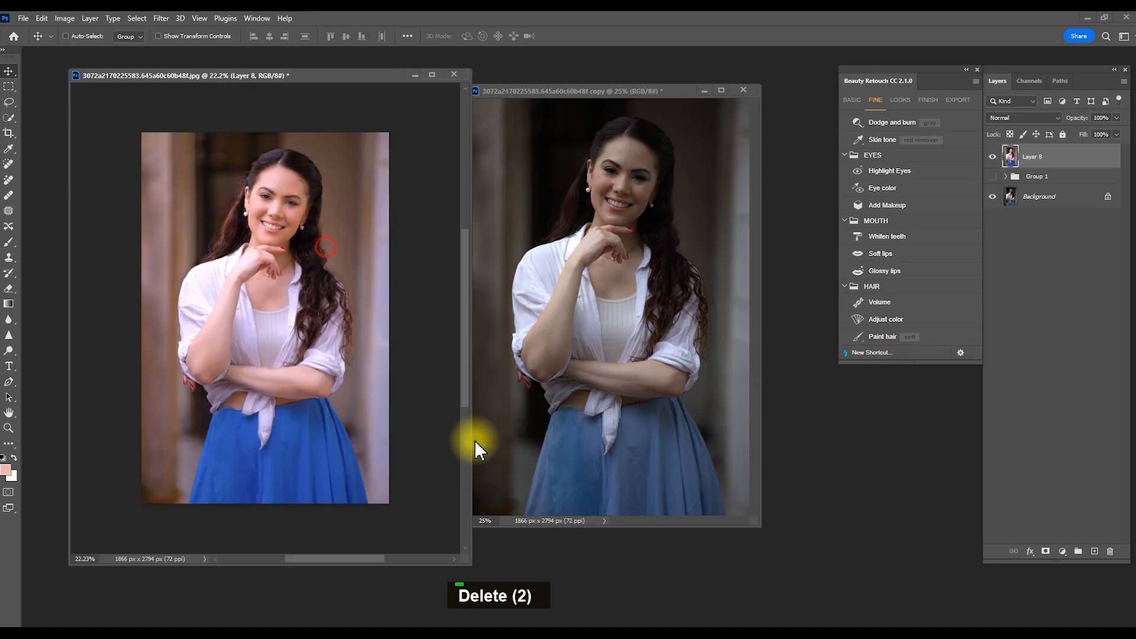
Widen the retouched document's window and extend its canvas leftward with the Crop tool to 3983 × 2794 px.
{"action": "left_click_drag", "start_coordinate": [264, 77], "coordinate": [249, 71]}
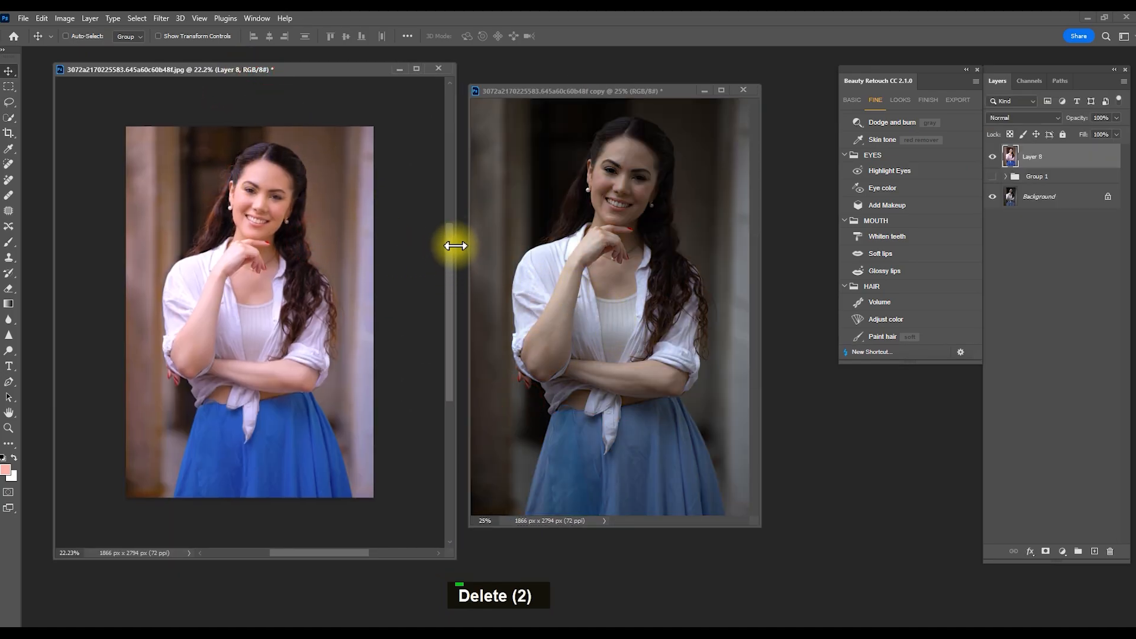
{"action": "left_click_drag", "start_coordinate": [455, 215], "coordinate": [713, 215]}
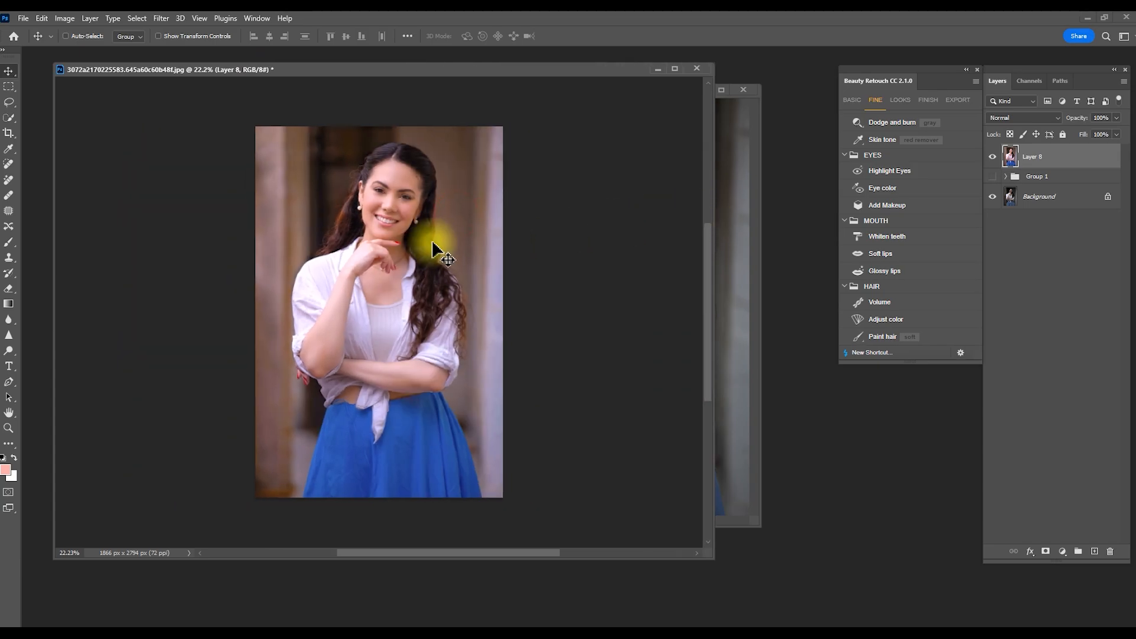
{"action": "key", "text": "c"}
{"action": "scroll", "coordinate": [415, 302], "scroll_direction": "down", "scroll_amount": 6}
{"action": "left_click_drag", "start_coordinate": [325, 307], "coordinate": [246, 306]}
{"action": "double_click", "coordinate": [378, 294]}
{"action": "left_click", "coordinate": [9, 71]}
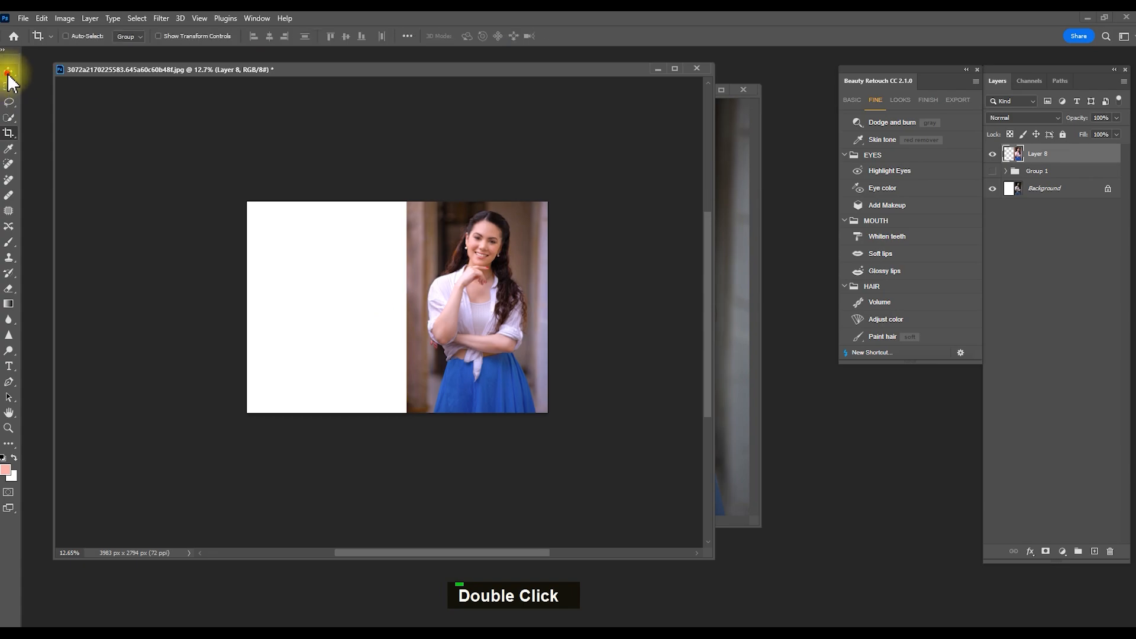
Bring the original image from the duplicate document into the blank canvas area and place it beside the retouched portrait with a thin gap.
{"action": "left_click", "coordinate": [732, 195]}
{"action": "left_click_drag", "start_coordinate": [619, 95], "coordinate": [716, 95]}
{"action": "left_click_drag", "start_coordinate": [693, 203], "coordinate": [342, 284]}
{"action": "left_click_drag", "start_coordinate": [415, 283], "coordinate": [355, 287]}
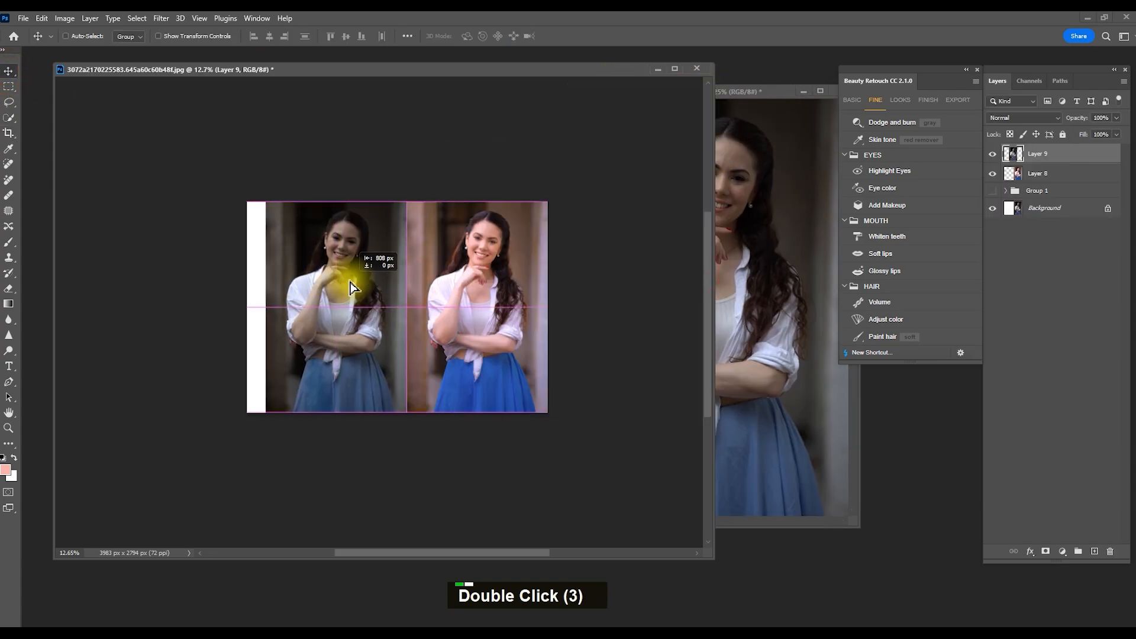
{"action": "scroll", "coordinate": [383, 307], "scroll_direction": "up", "scroll_amount": 6}
{"action": "key", "text": "Left"}
{"action": "key", "text": "Left"}
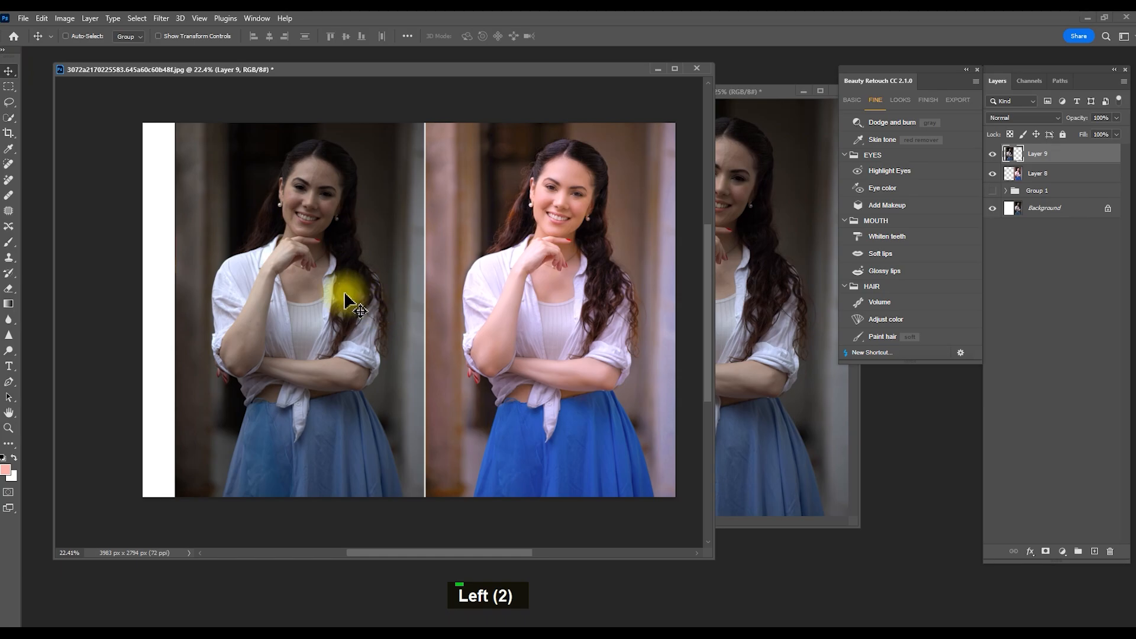
Crop away the blank white strip beside the original image, leaving the canvas at 3742 × 2794 px.
{"action": "key", "text": "c"}
{"action": "left_click_drag", "start_coordinate": [140, 308], "coordinate": [155, 304]}
{"action": "double_click", "coordinate": [301, 258]}
Bring the side-by-side comparison in front of the duplicate document and show it maximized in full screen mode, fitted to the screen.
{"action": "left_click", "coordinate": [794, 117]}
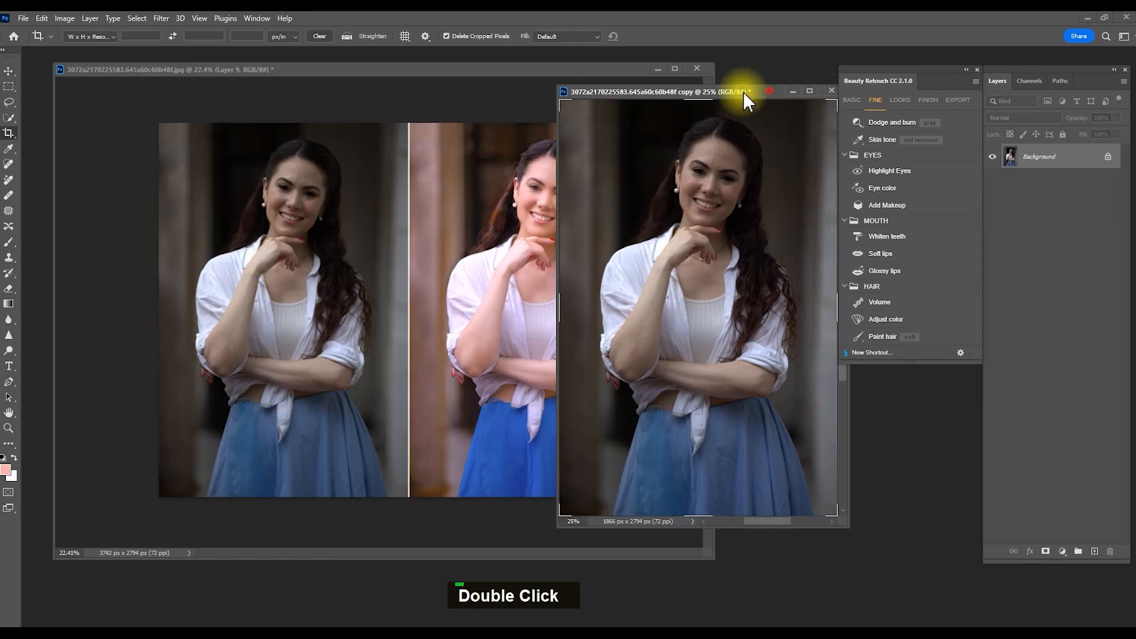
{"action": "left_click", "coordinate": [758, 95]}
{"action": "left_click", "coordinate": [566, 255]}
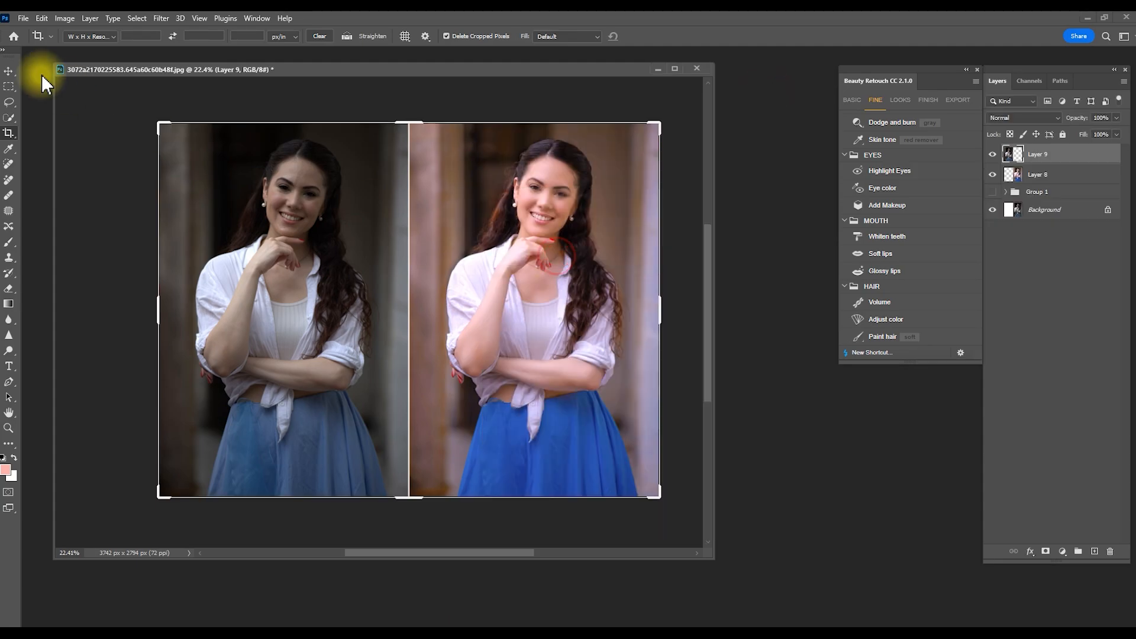
{"action": "left_click", "coordinate": [8, 71]}
{"action": "left_click", "coordinate": [673, 70]}
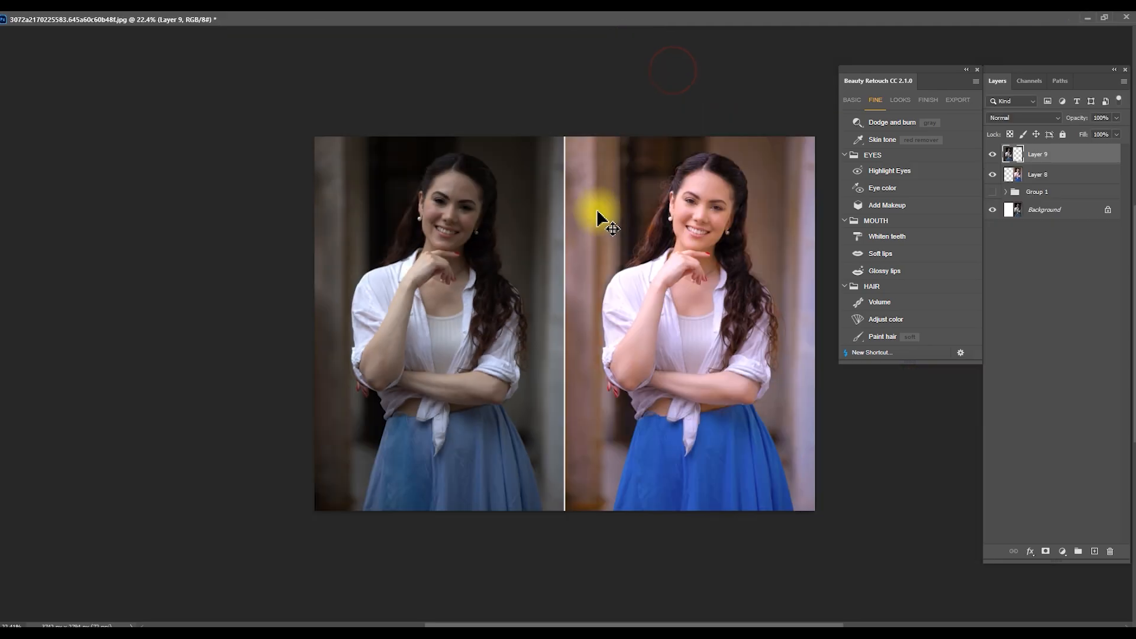
{"action": "key", "text": "f"}
{"action": "key", "text": "f"}
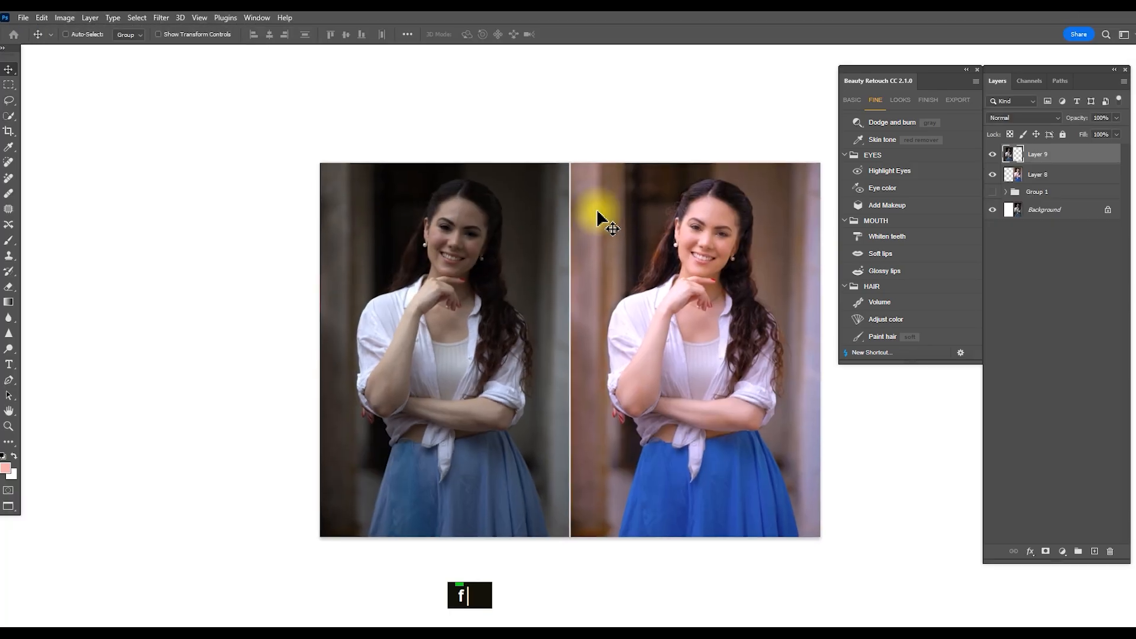
{"action": "key", "text": "ctrl+0"}
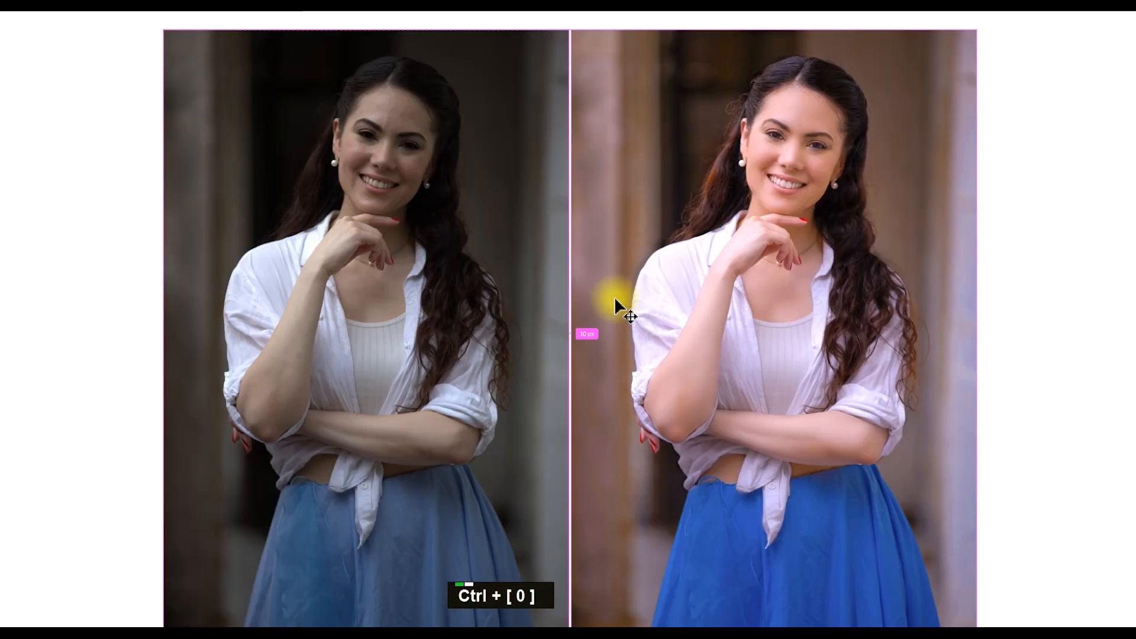